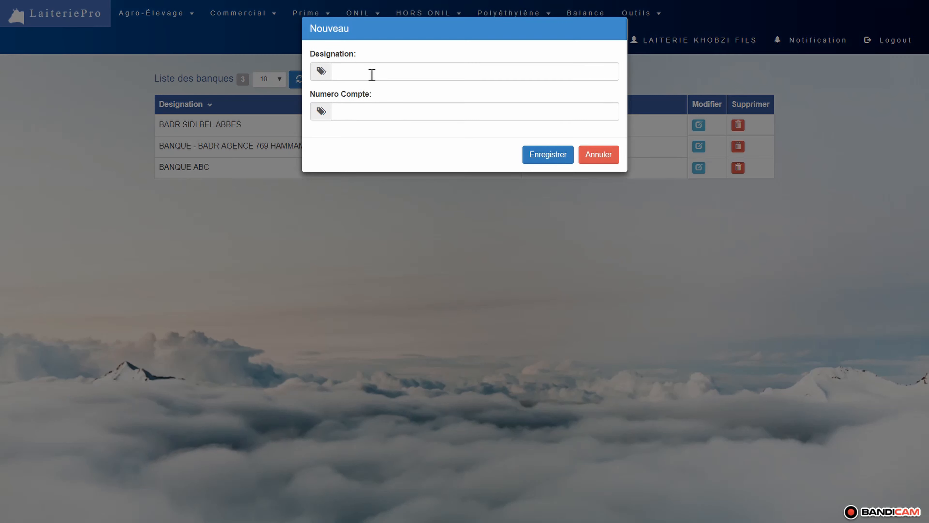
- Fill in the new bank with designation BADR D'ORAN and its account number, and save it
click(379, 69)
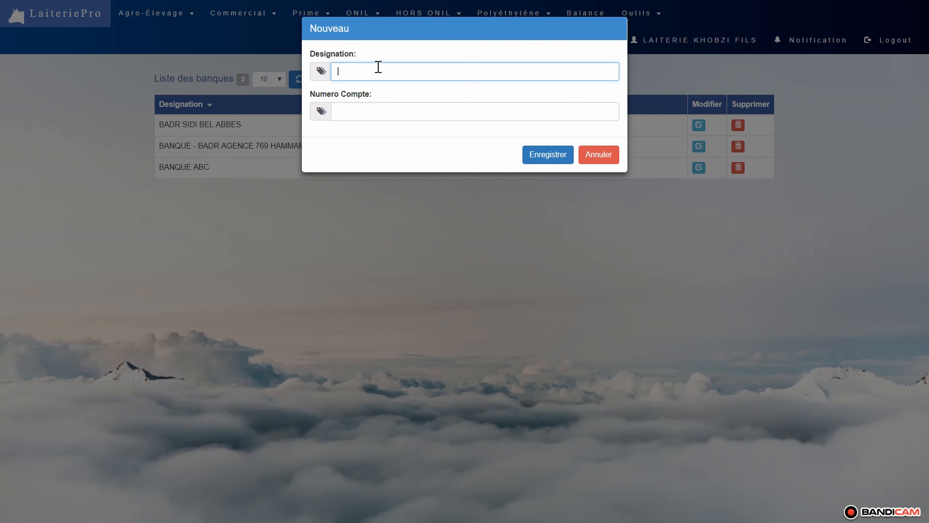
text(BADR D'ORAN)
key(Tab)
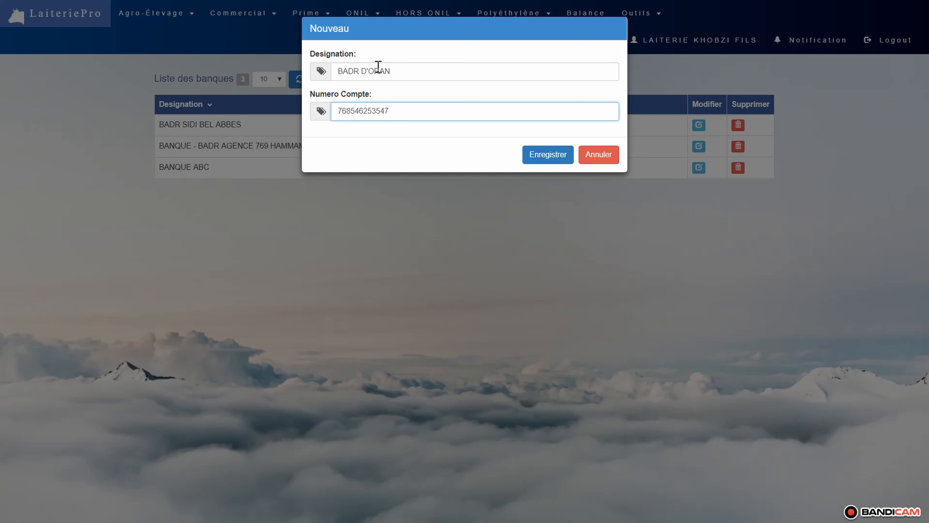
key(Tab)
key(Return)
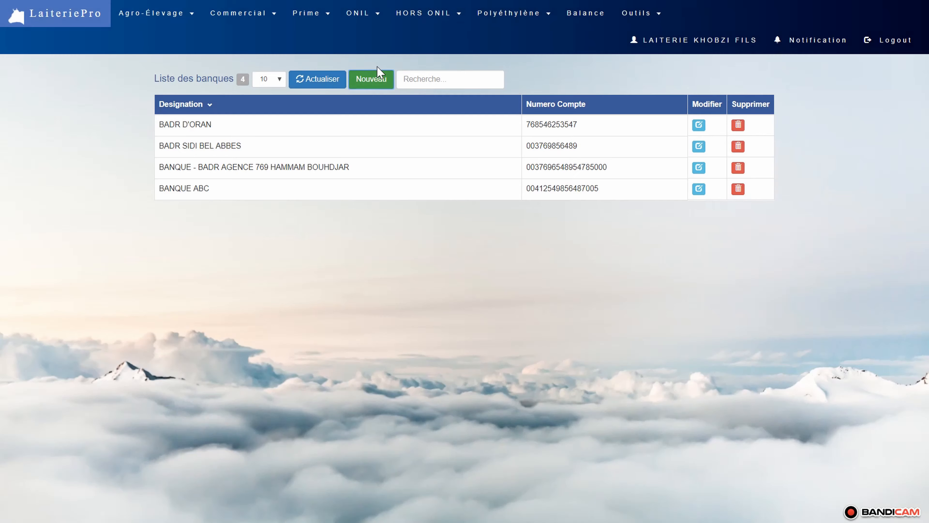
- Create a new collector in the Collecteur list with the person's last and first name, and save it
click(165, 16)
click(156, 52)
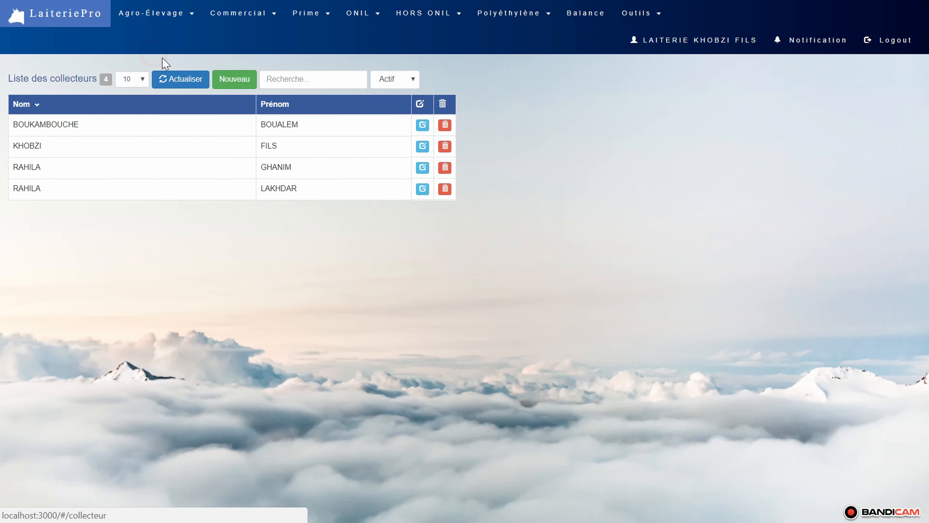
click(232, 81)
click(382, 71)
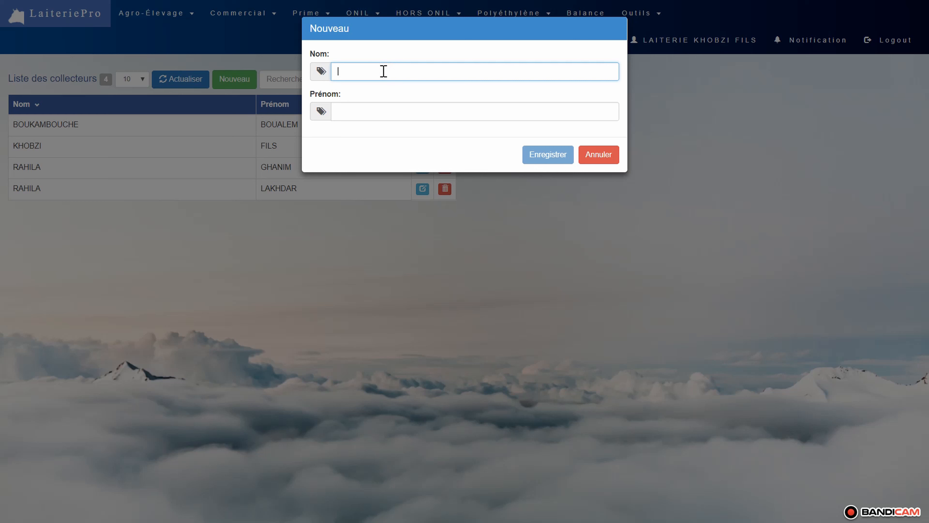
key(Tab)
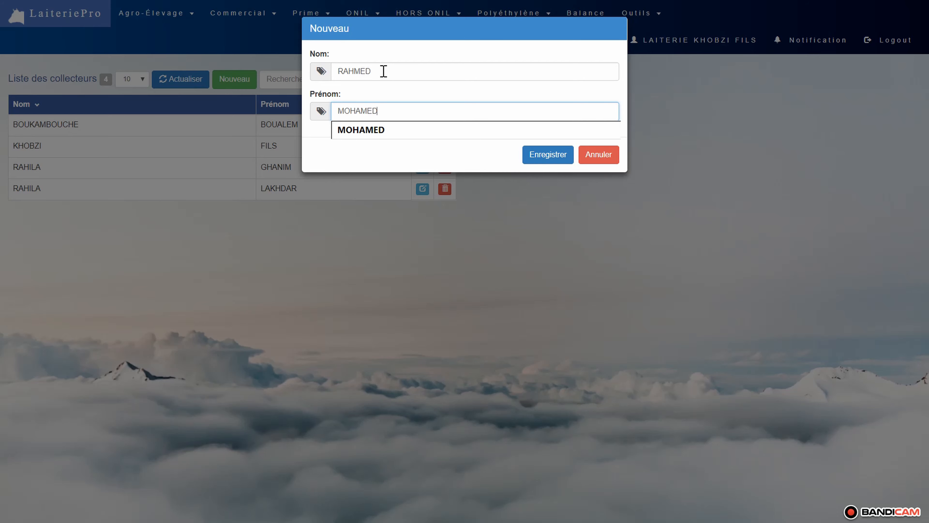
key(Tab)
key(Return)
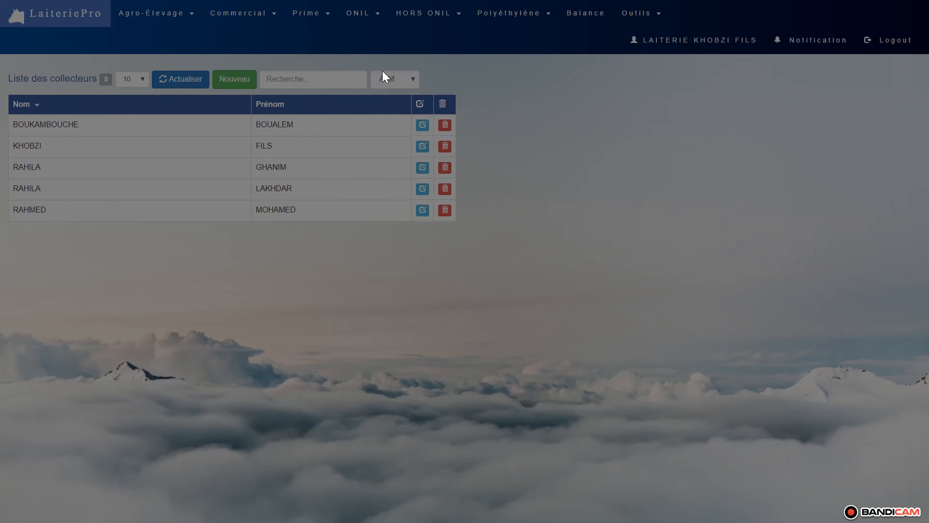
- Add an agrément for the newly created collector with its approval number and the date 01-12-2019, and save it
click(320, 212)
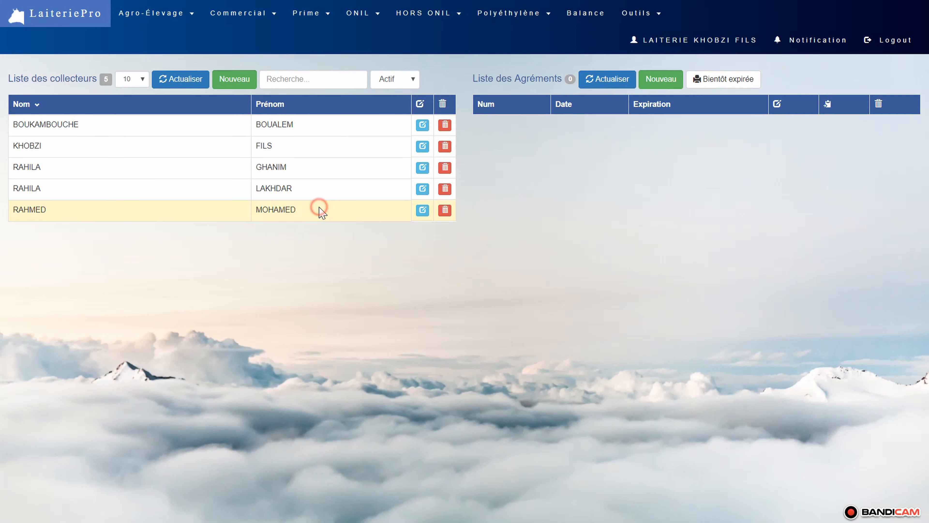
click(660, 79)
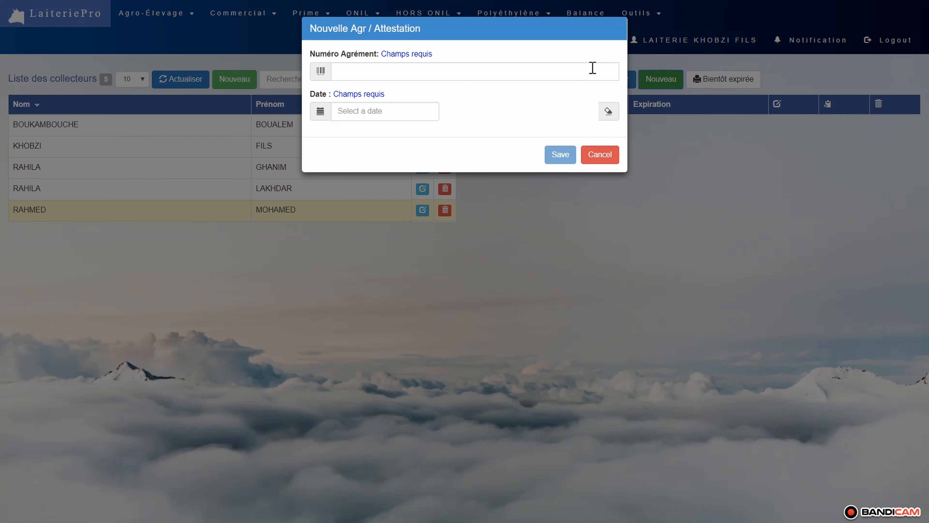
click(524, 68)
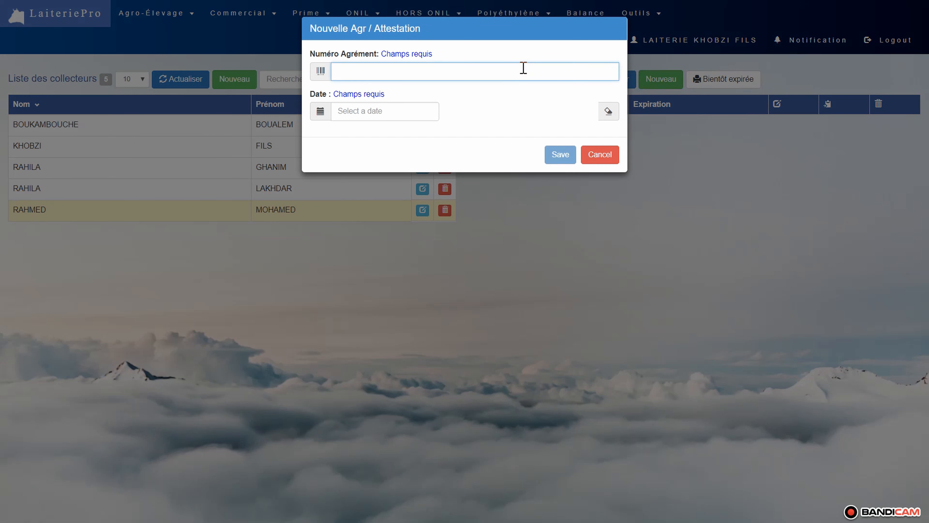
key(Tab)
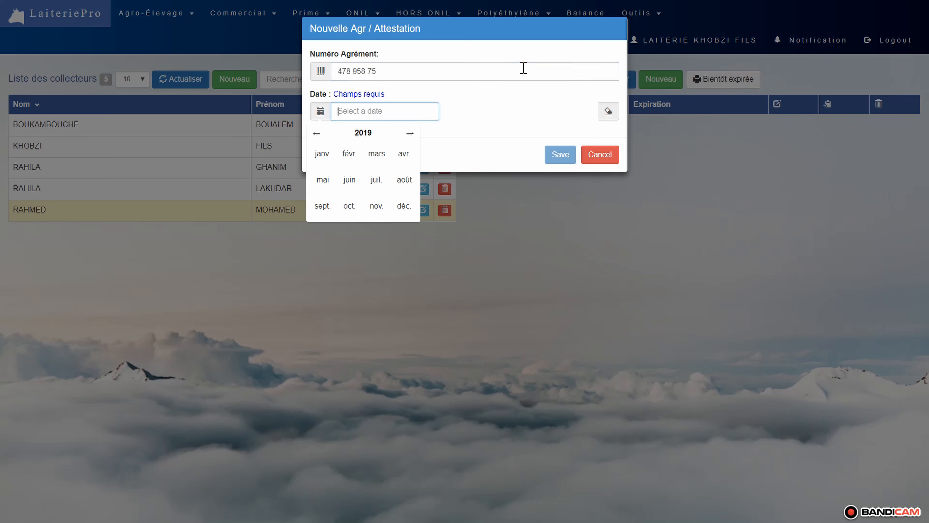
click(403, 212)
click(407, 162)
click(567, 155)
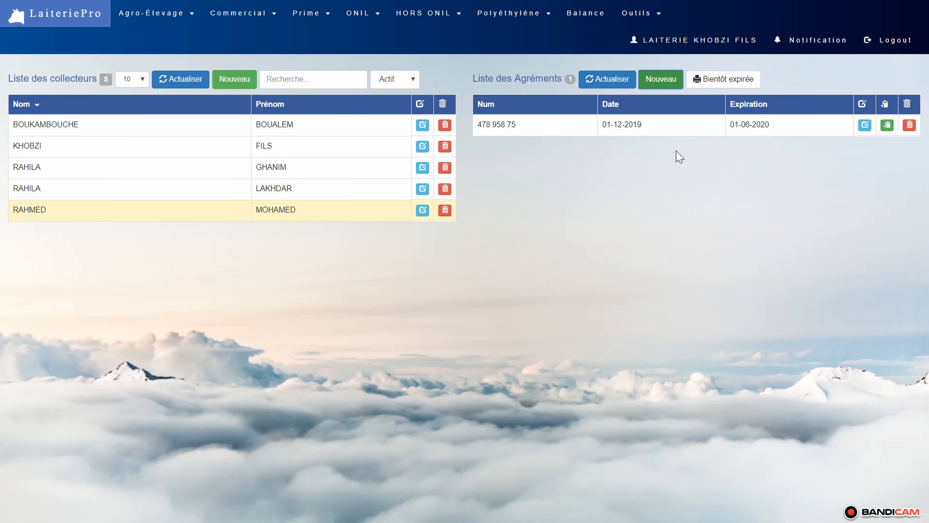
mouse_move(789, 126)
mouse_down()
mouse_move(727, 128)
mouse_move(782, 124)
mouse_up()
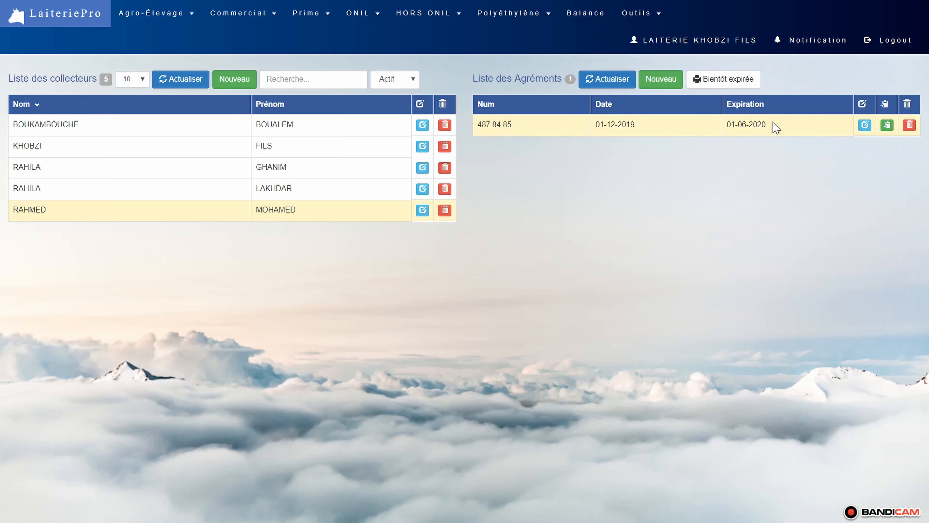
- Start a new breeder record in the Eleveur list and enter the breeder's last and first name
click(191, 15)
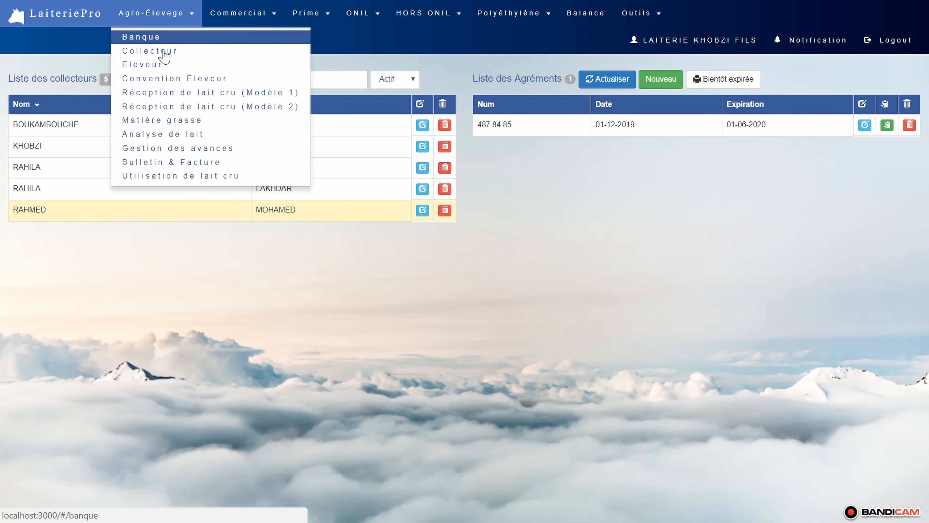
click(146, 65)
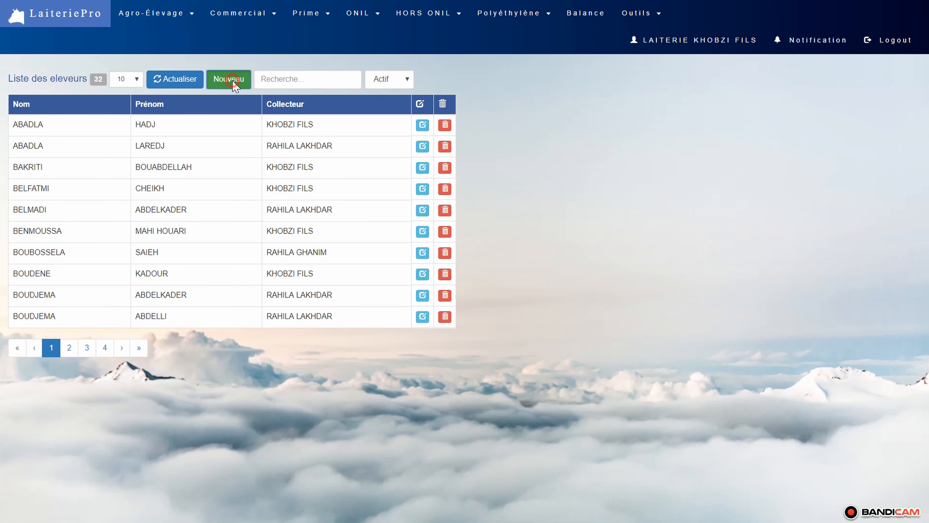
click(234, 82)
click(305, 78)
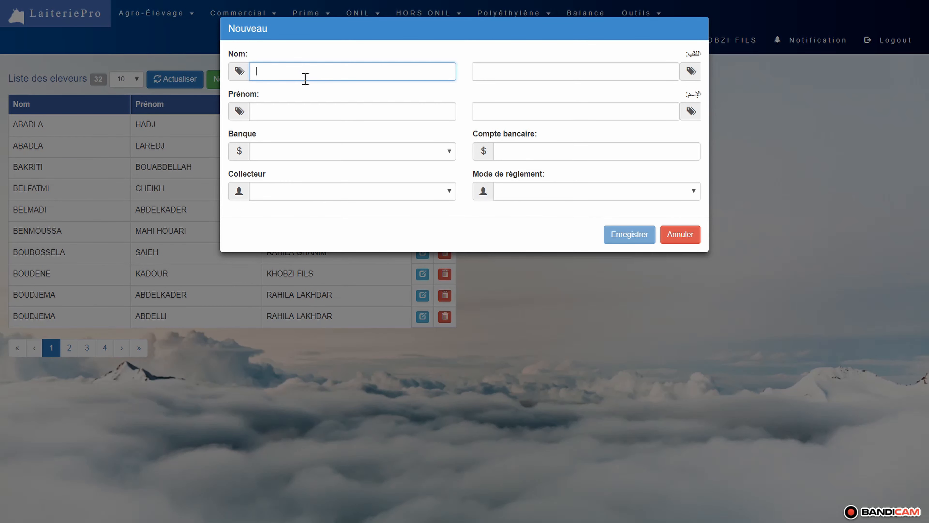
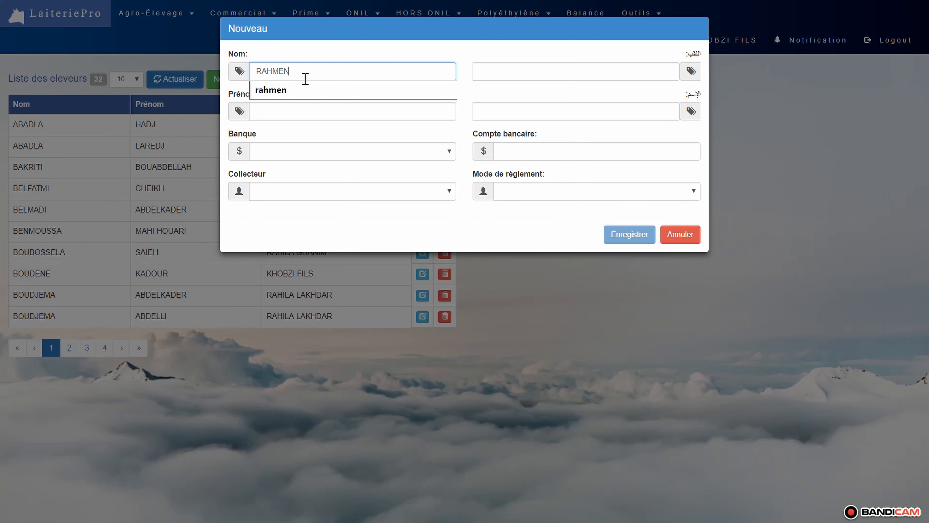
key(Tab)
key(Tab)
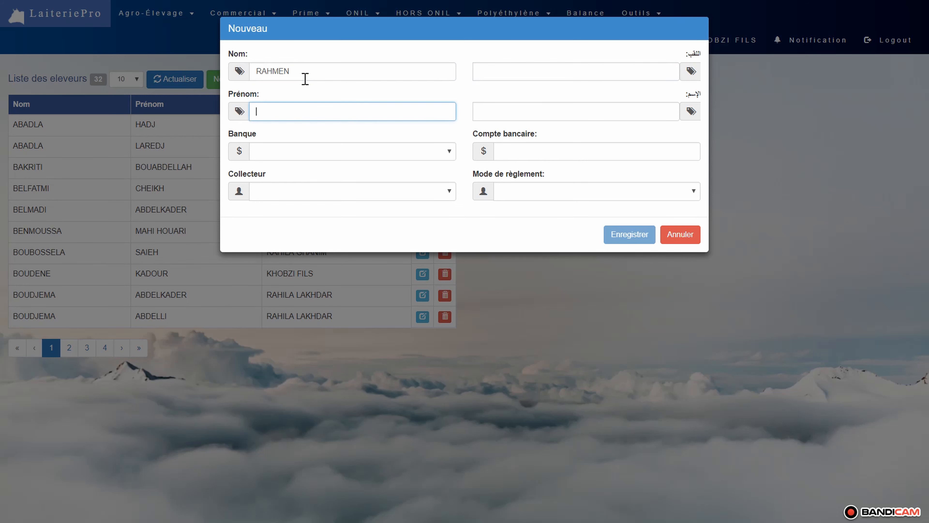
key(Tab)
key(Tab)
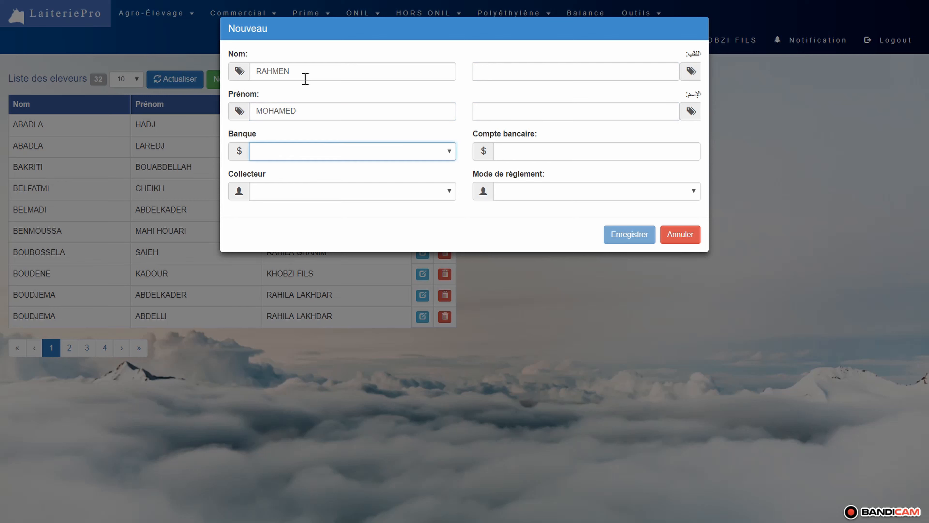
- Set the breeder's bank to BADR D'ORAN and enter the bank account number
click(359, 155)
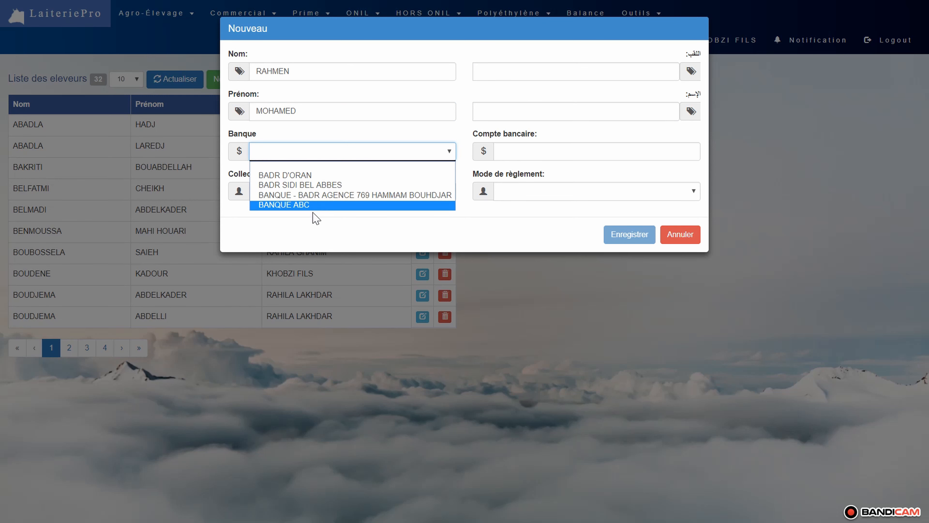
click(312, 175)
click(517, 150)
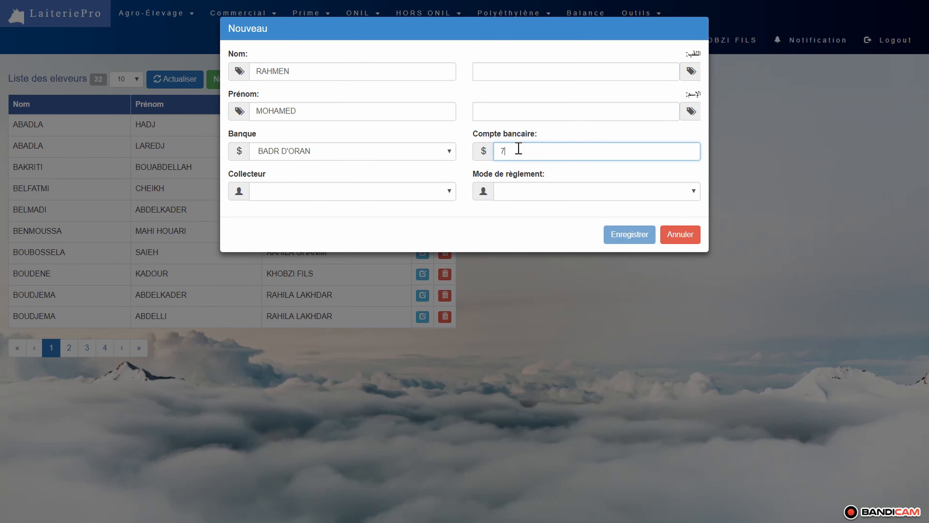
key(Tab)
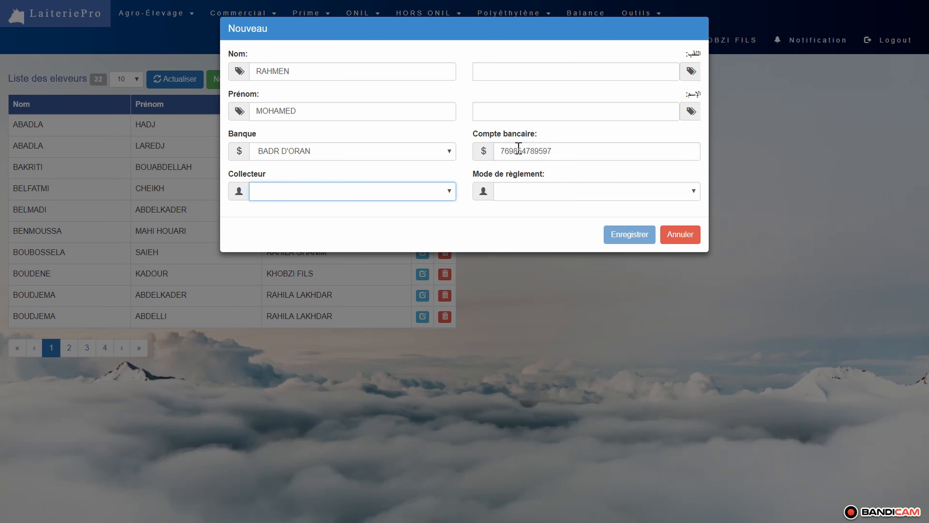
- Assign the newly added collector to the breeder, set the payment mode to virement, and save the record
click(437, 190)
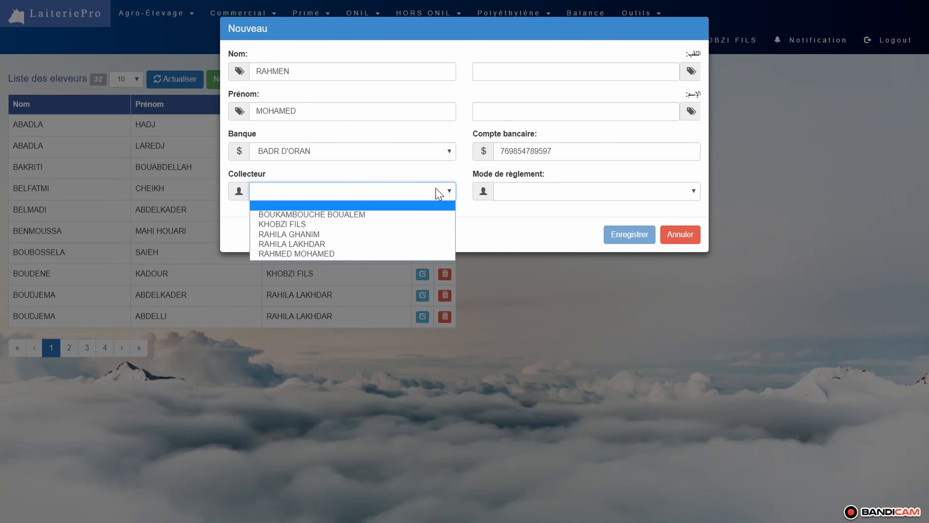
click(362, 254)
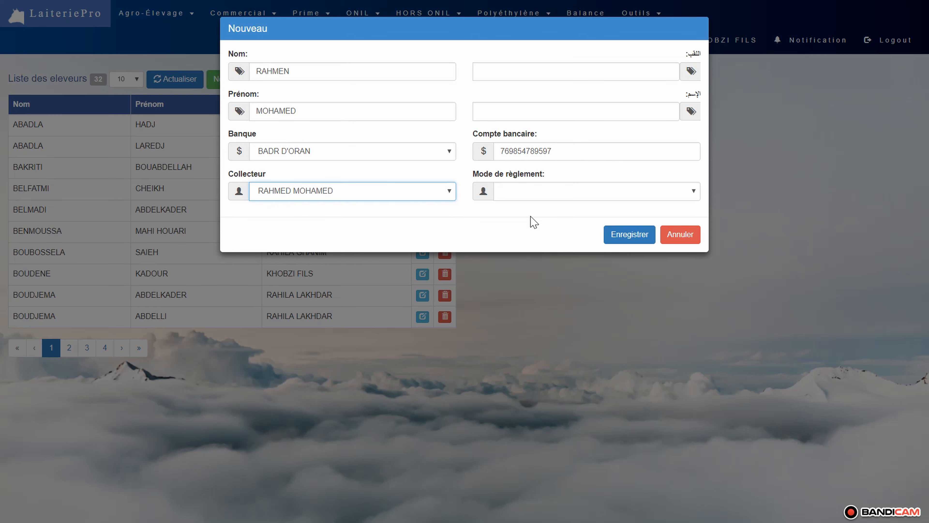
click(554, 194)
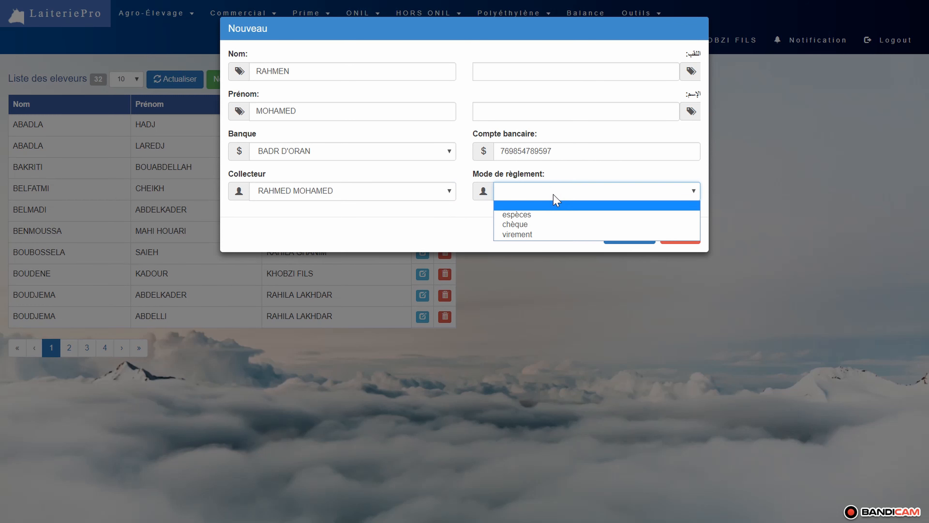
click(526, 234)
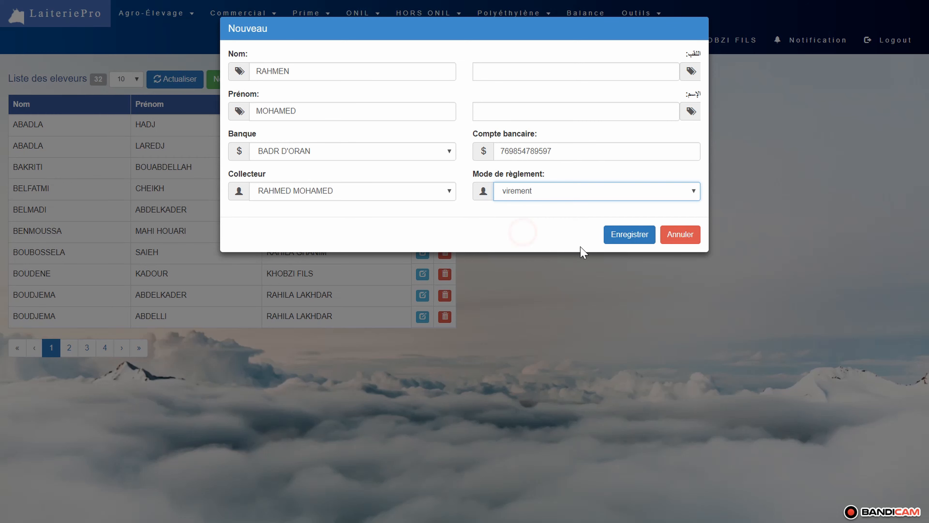
click(633, 239)
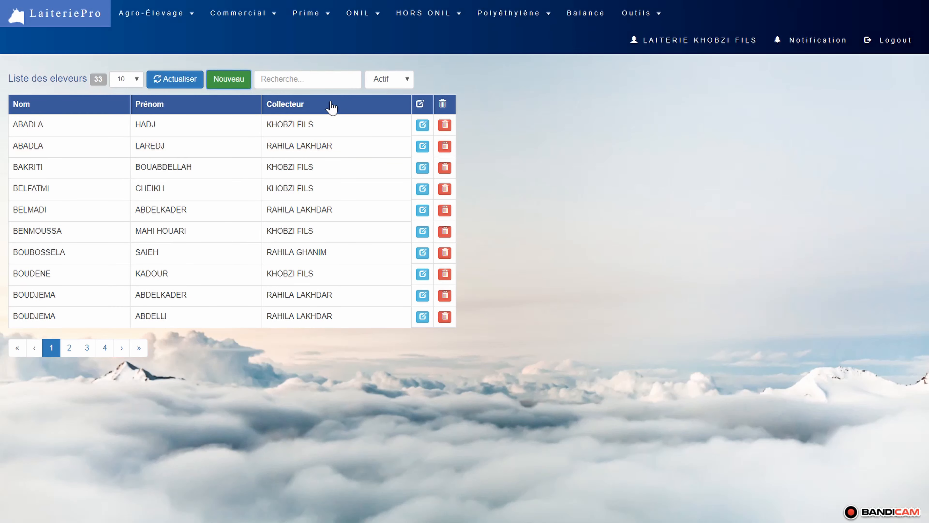
- Filter the breeder list by the new breeder's last name and select the matching record
click(322, 79)
text(RAHME)
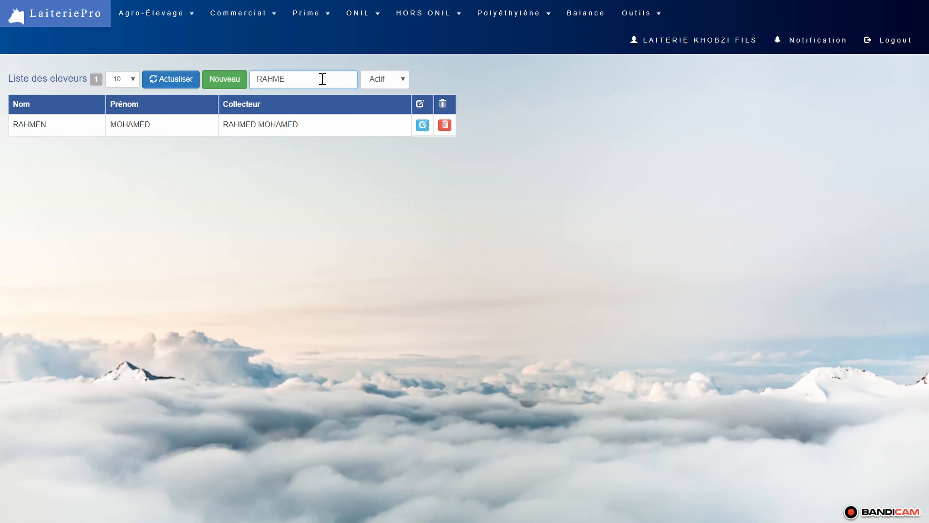
click(322, 123)
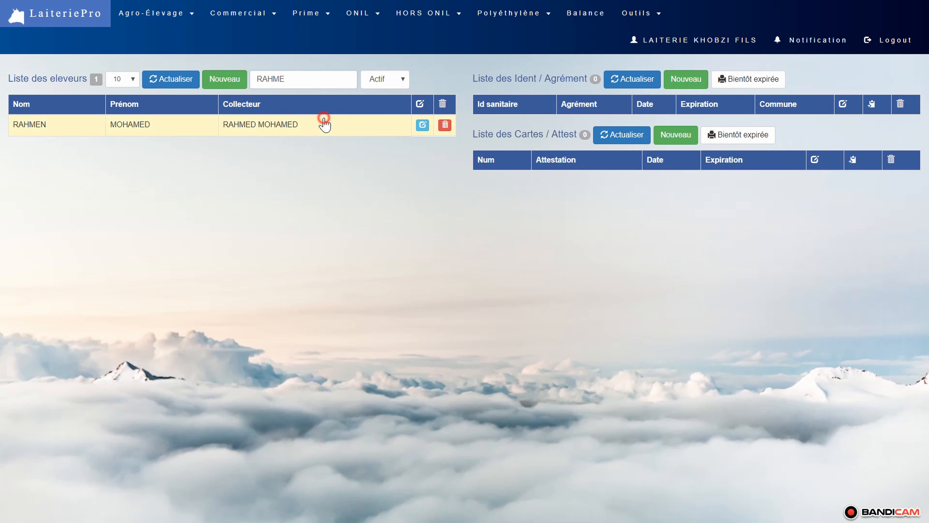
- Start a new identification for the selected breeder and enter the sanitary identification number
click(686, 78)
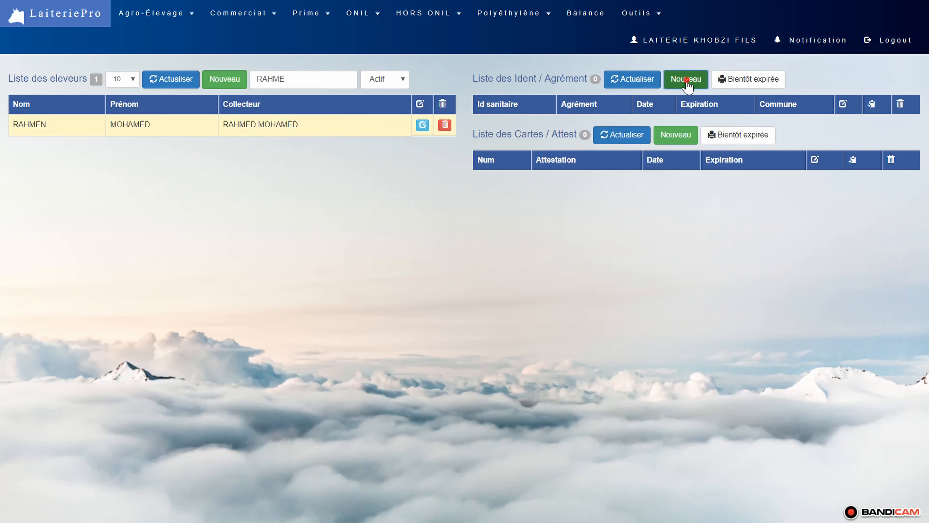
click(442, 77)
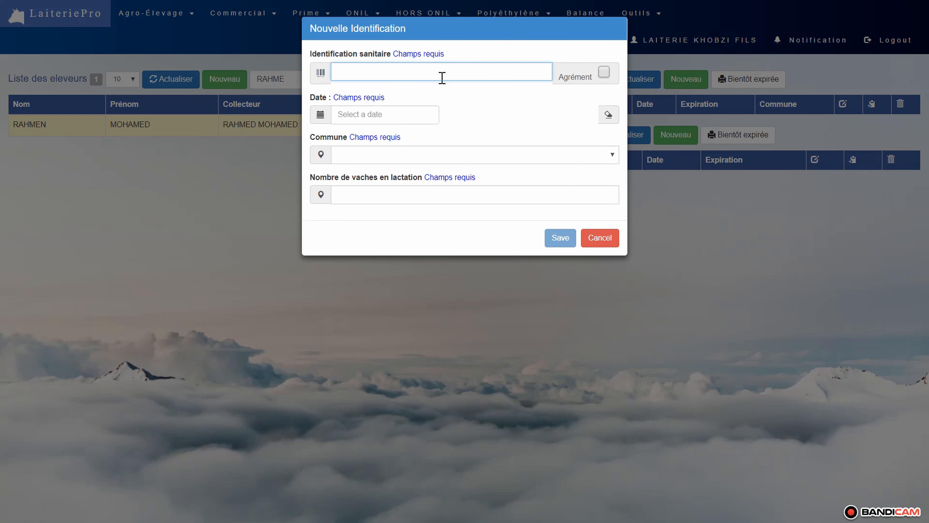
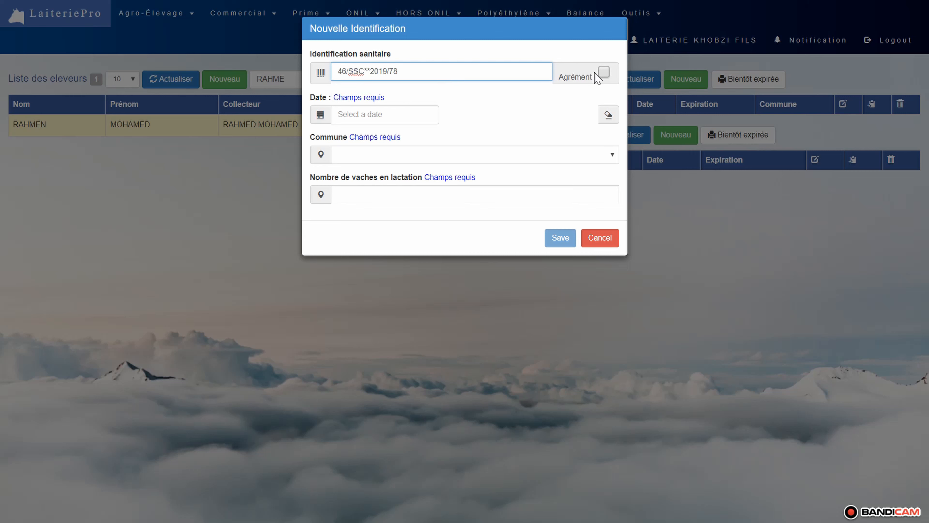
- Toggle the identification's Agrément option on and off to check its extra expiration date field, leaving it off
click(602, 70)
click(602, 71)
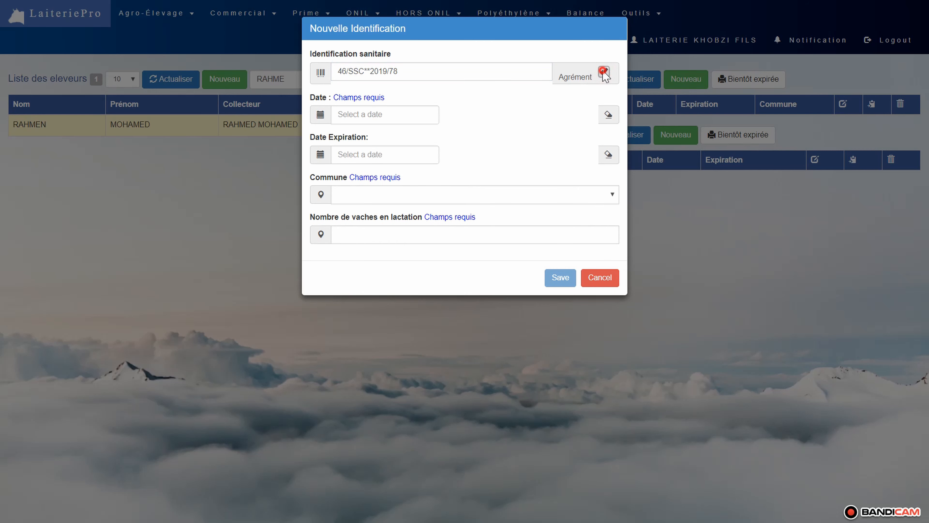
click(602, 71)
click(603, 71)
- Date the identification 01-01-2019 and set its commune to 46 - AIN TEMOUCHENT : AIN-TEMOUCHENT
click(389, 116)
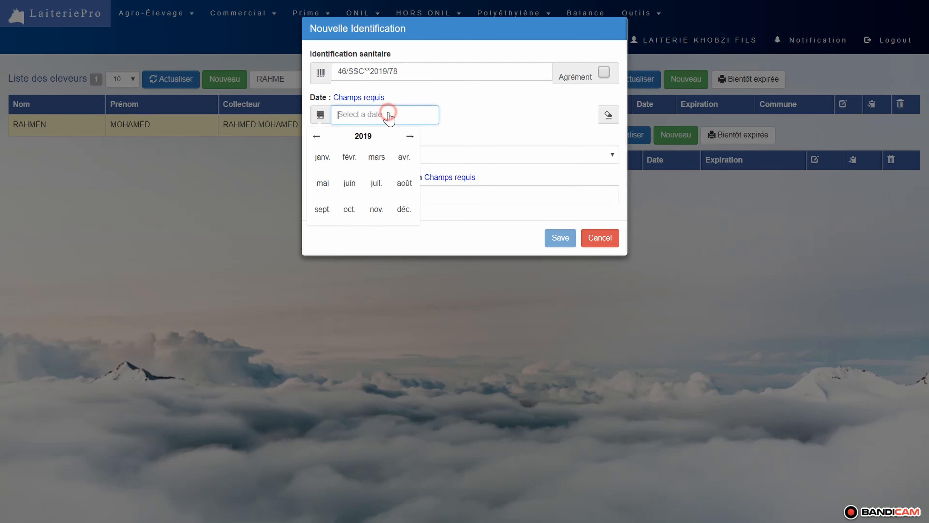
click(319, 159)
click(339, 169)
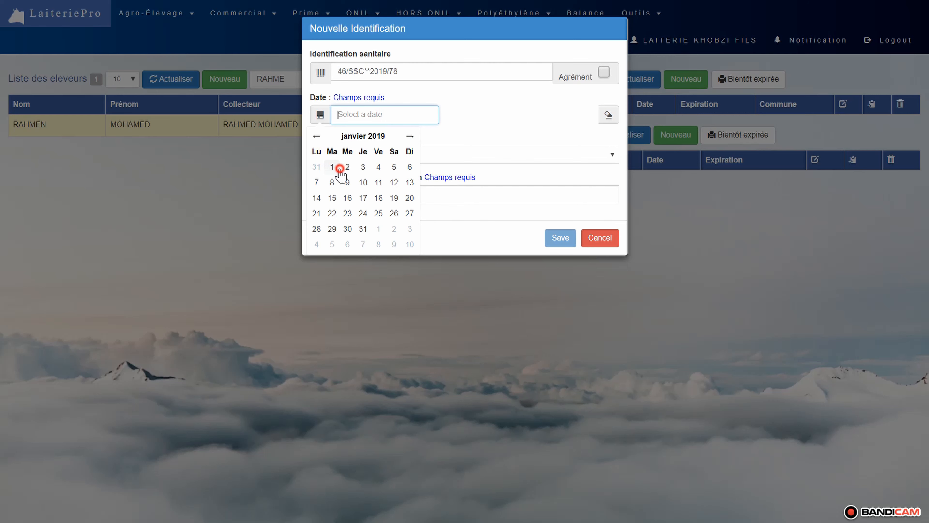
click(411, 154)
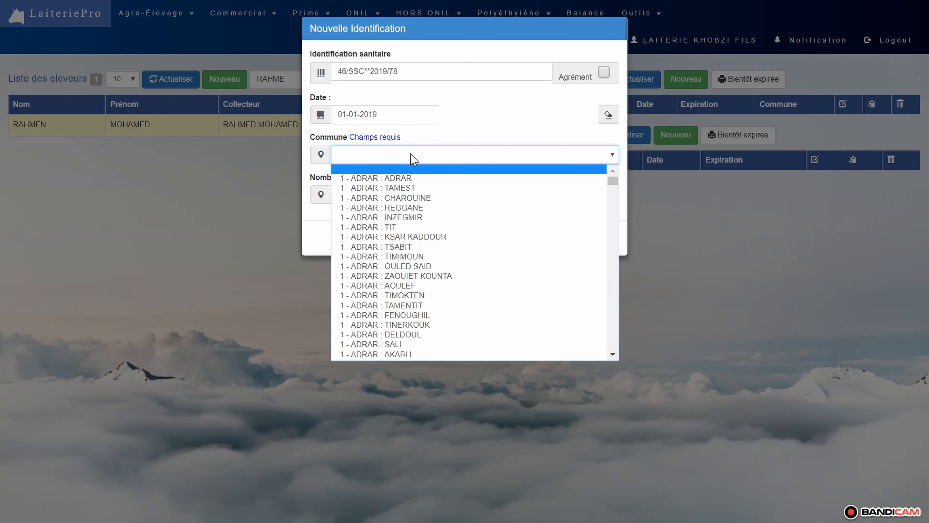
text(46)
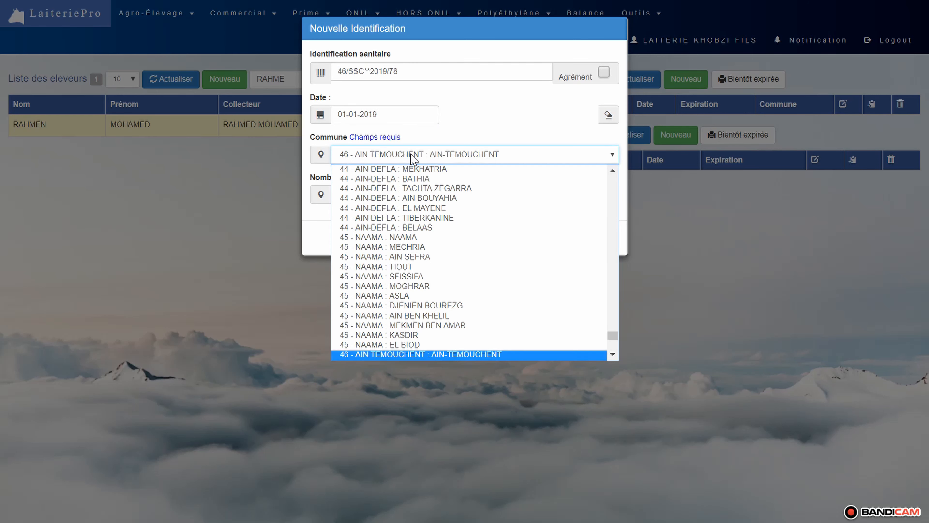
key(Return)
- Set the number of cows in lactation to 15 and save the identification
key(Tab)
text(15)
key(Tab)
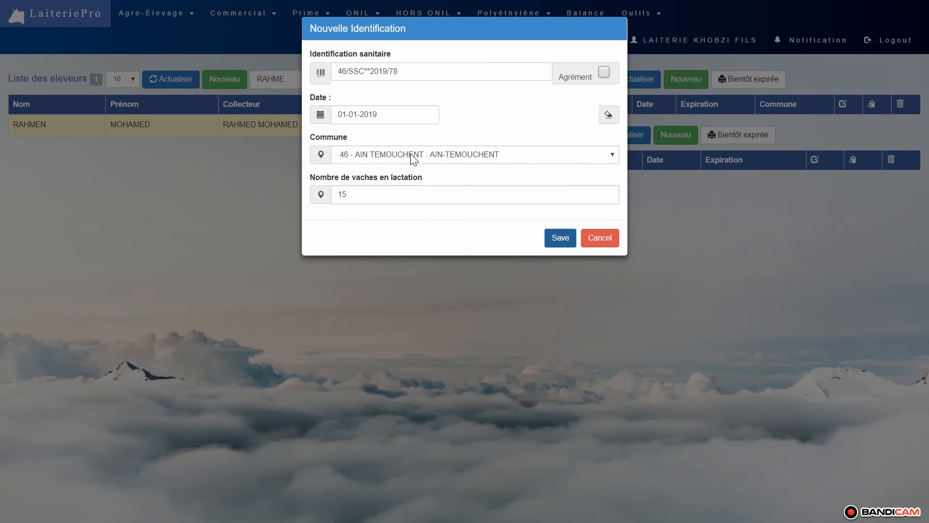
key(Return)
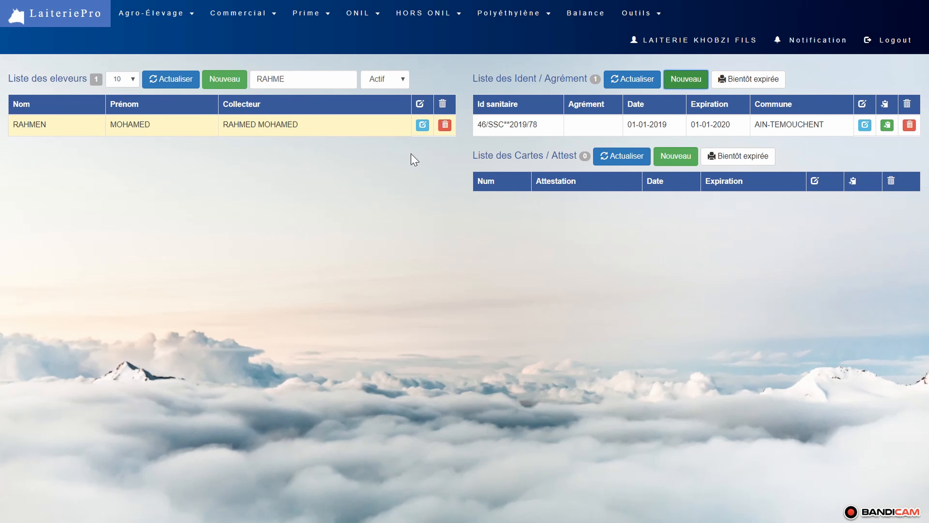
- Start a new card/attestation record for the selected breeder and enter the card number
click(681, 156)
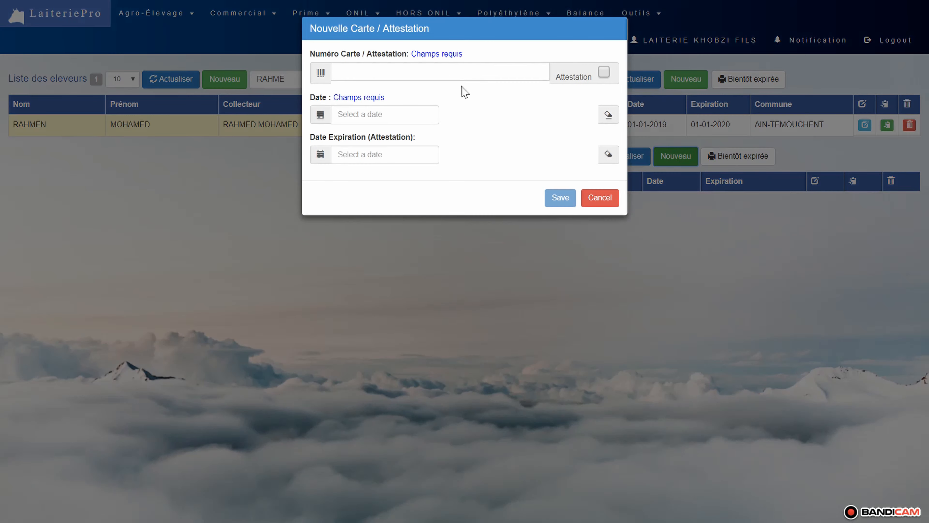
click(446, 76)
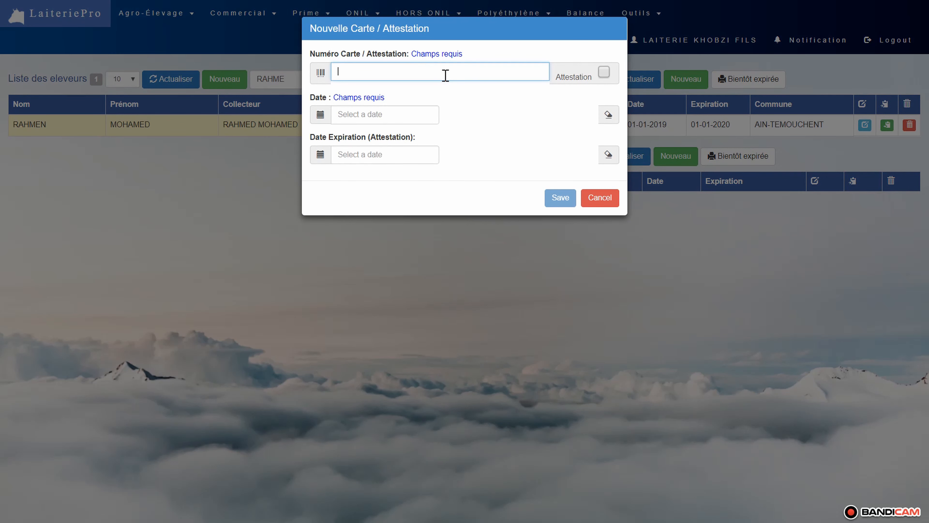
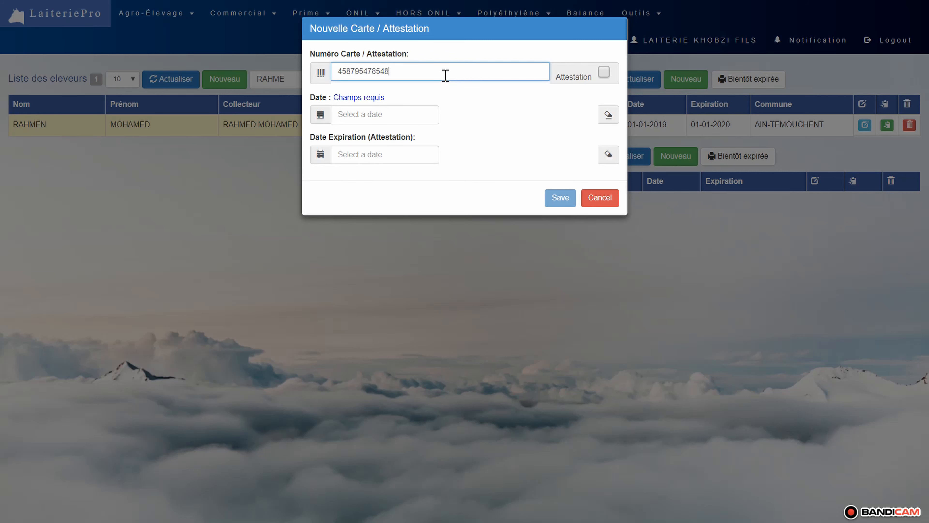
- Toggle the Attestation option of the new card on and off, leaving it off
click(605, 73)
click(604, 71)
click(605, 71)
click(605, 71)
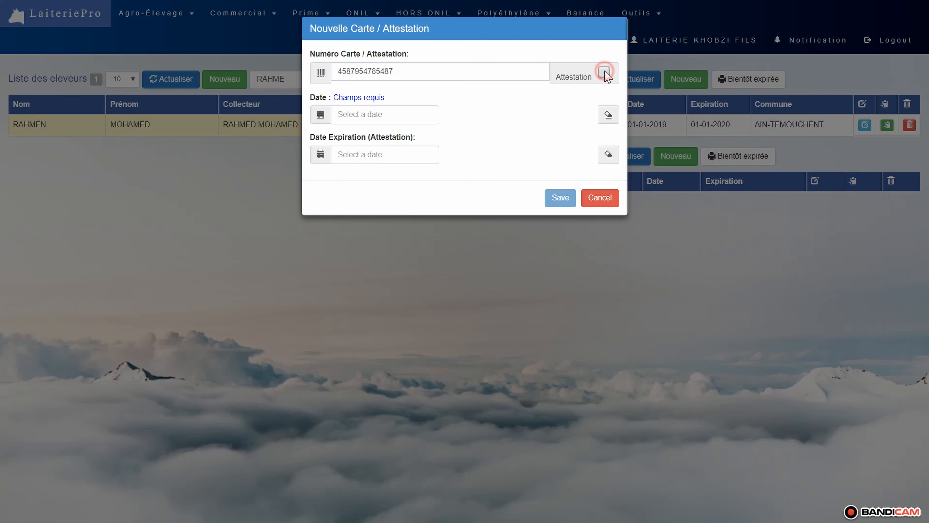
- Date the card 01-01-2019 and save it, checking the expiration dates of the card and the identification
click(400, 117)
click(323, 158)
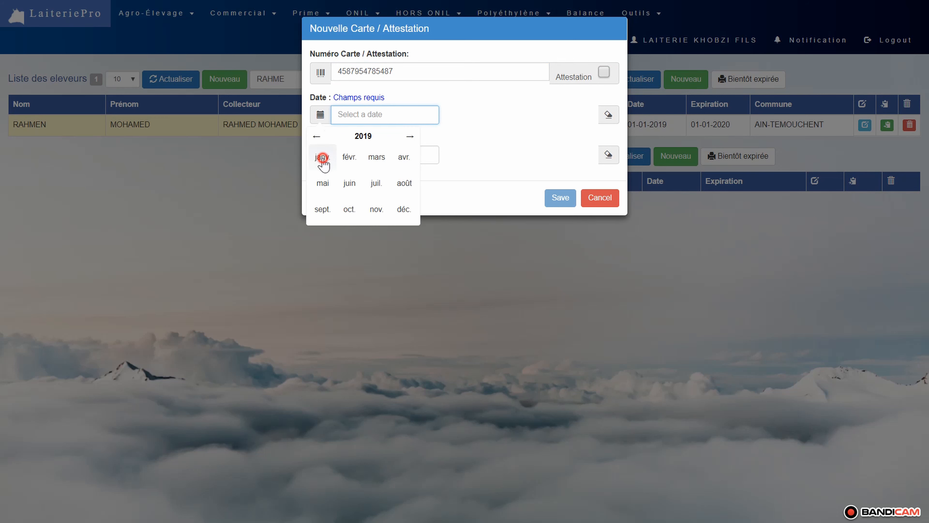
click(333, 167)
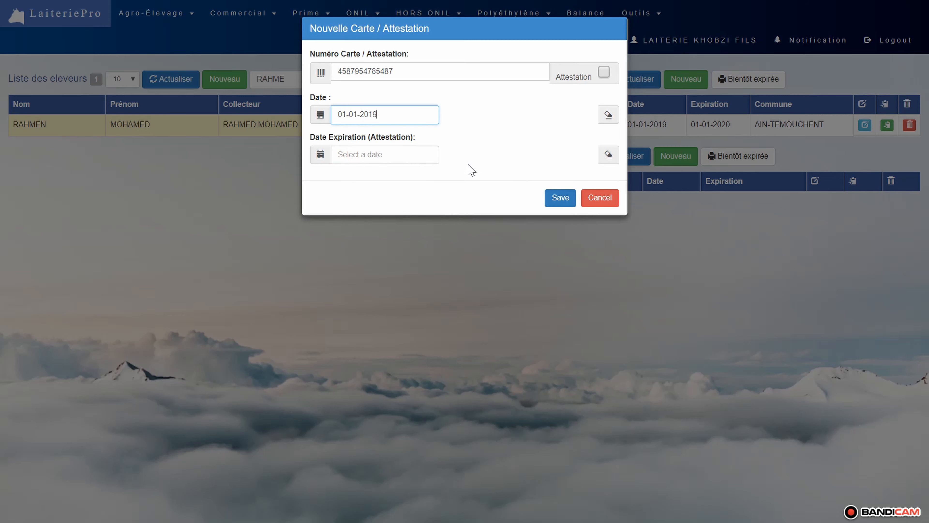
click(559, 199)
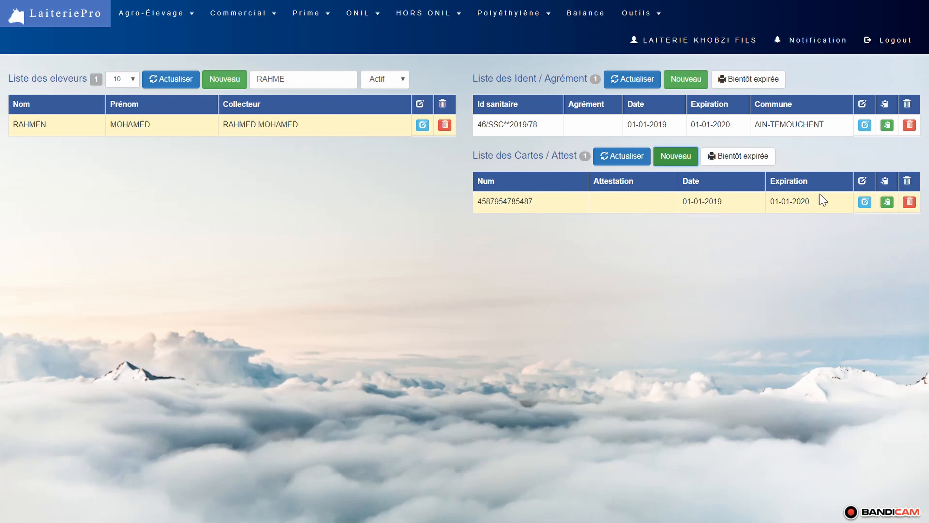
mouse_move(815, 201)
mouse_down()
mouse_move(765, 201)
mouse_move(806, 200)
mouse_up()
drag(731, 124, 693, 120)
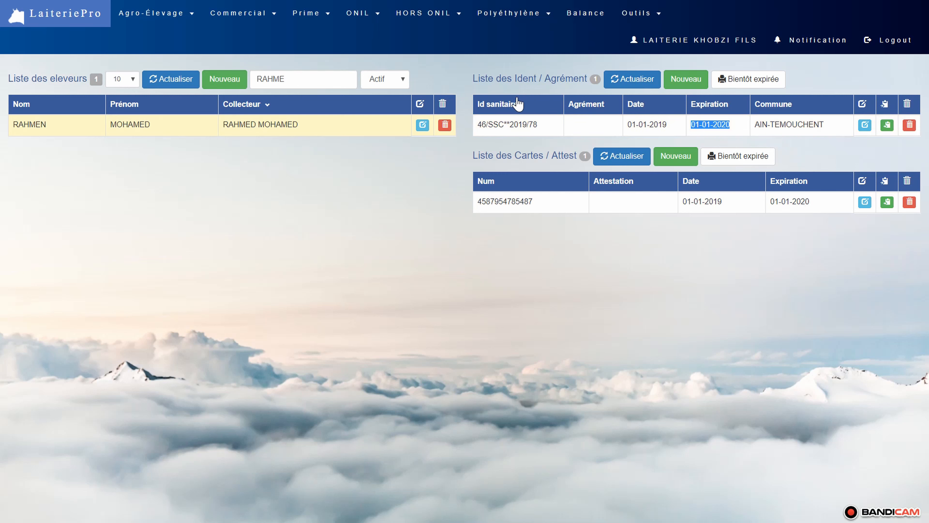
- Edit the selected breeder, turn off the Eleveur actif option, and save the change
click(423, 125)
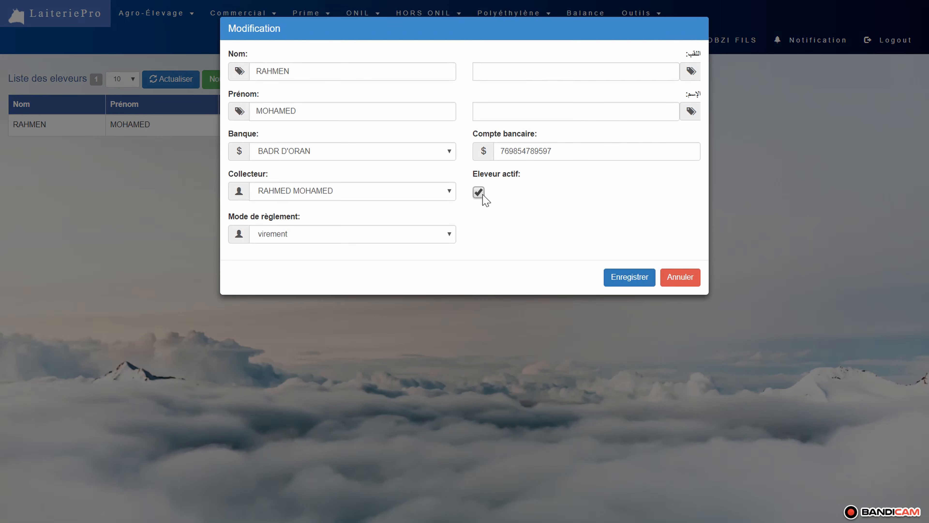
click(482, 195)
click(627, 282)
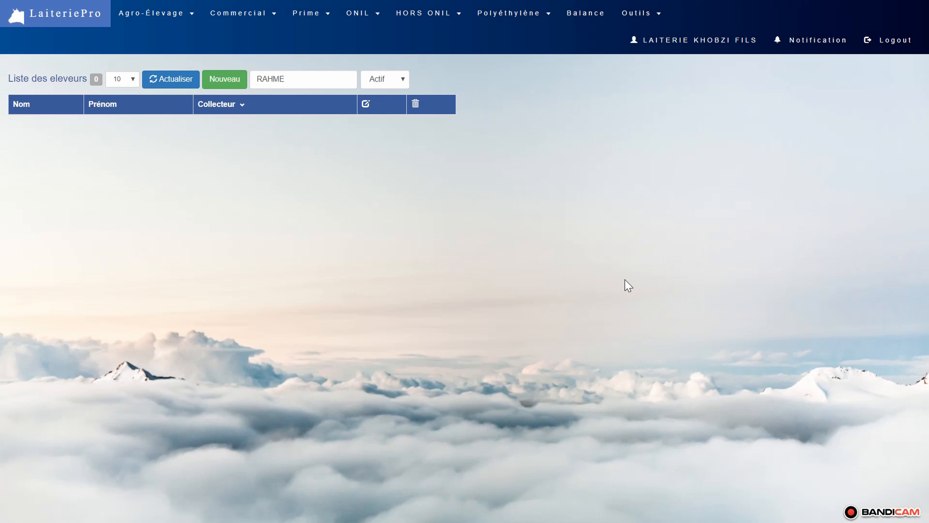
- Filter the breeder list to Inactif to view the deactivated breeder, and switch the filter back to Actif
click(402, 79)
click(381, 103)
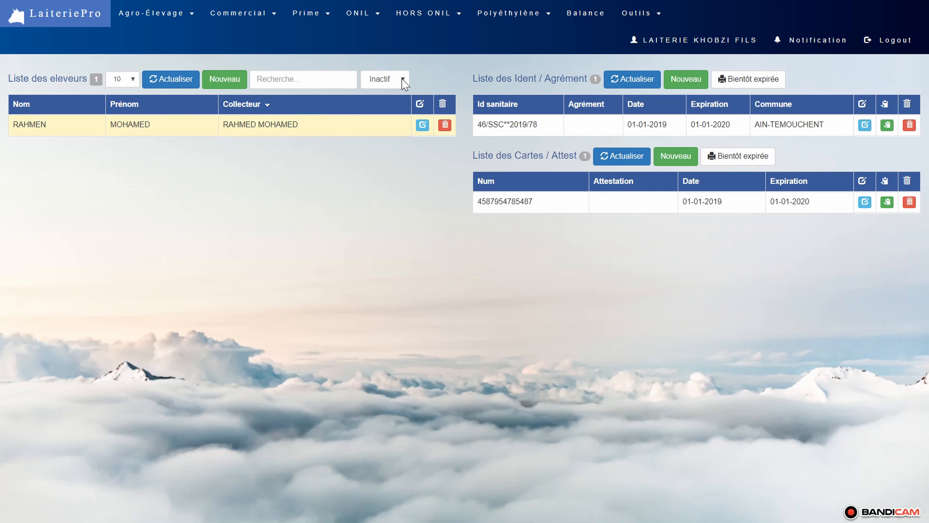
click(390, 78)
click(379, 93)
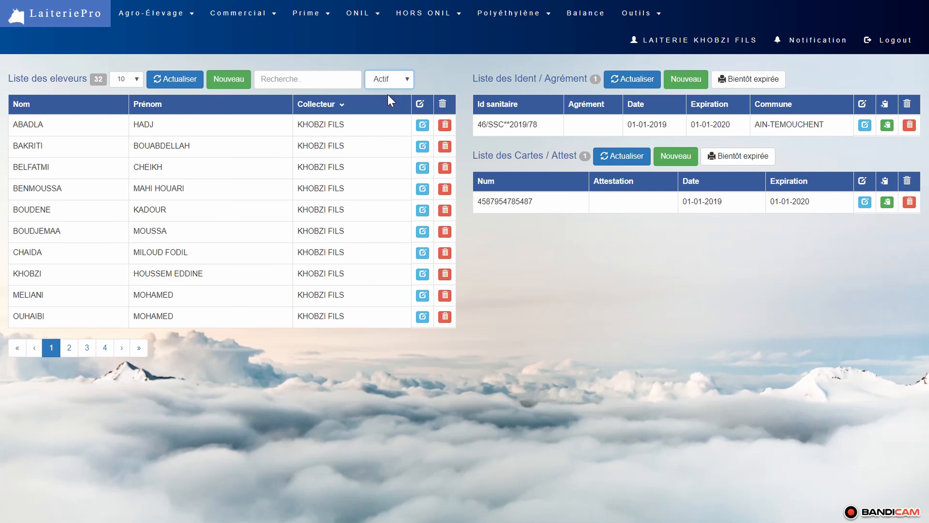
- Open the report of soon-to-expire identifications/agréments and examine the first page's title, collector, breeder column and expiration dates
click(753, 81)
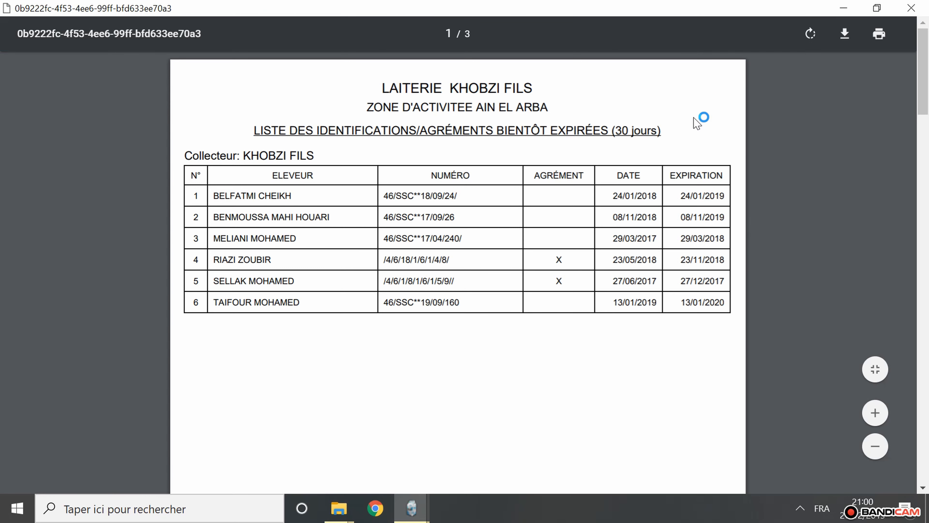
drag(664, 130, 244, 133)
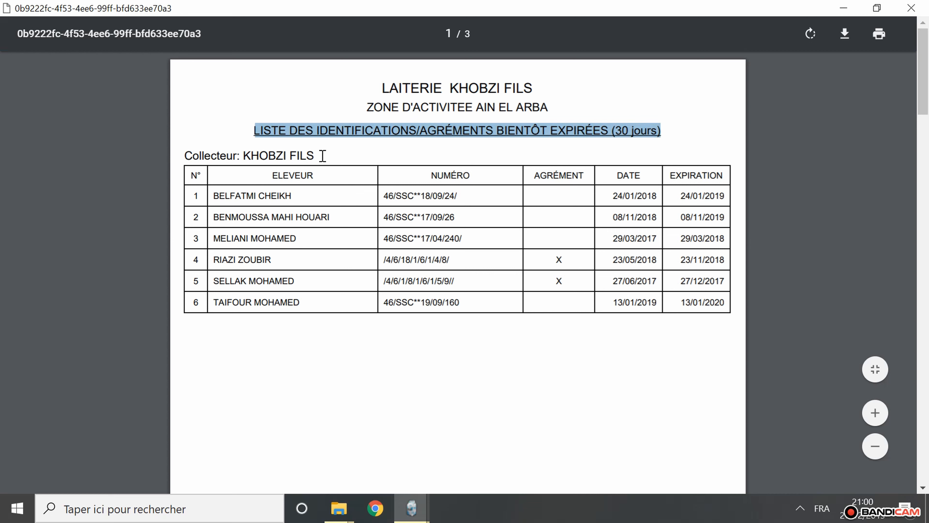
drag(322, 156, 183, 155)
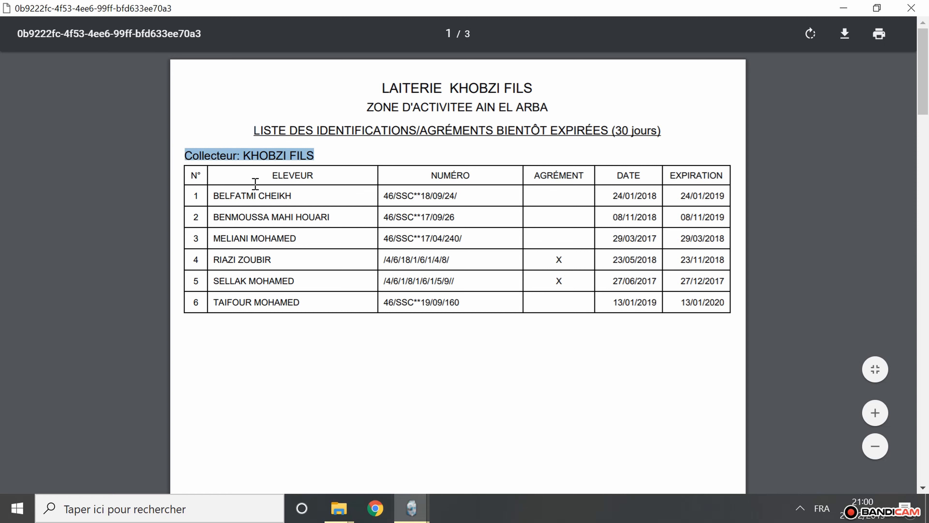
drag(313, 178, 275, 177)
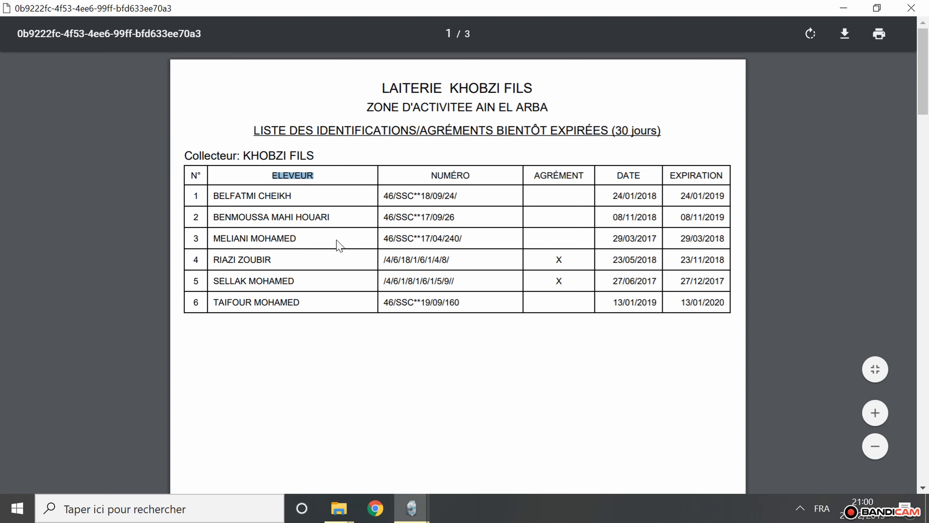
drag(727, 191, 678, 190)
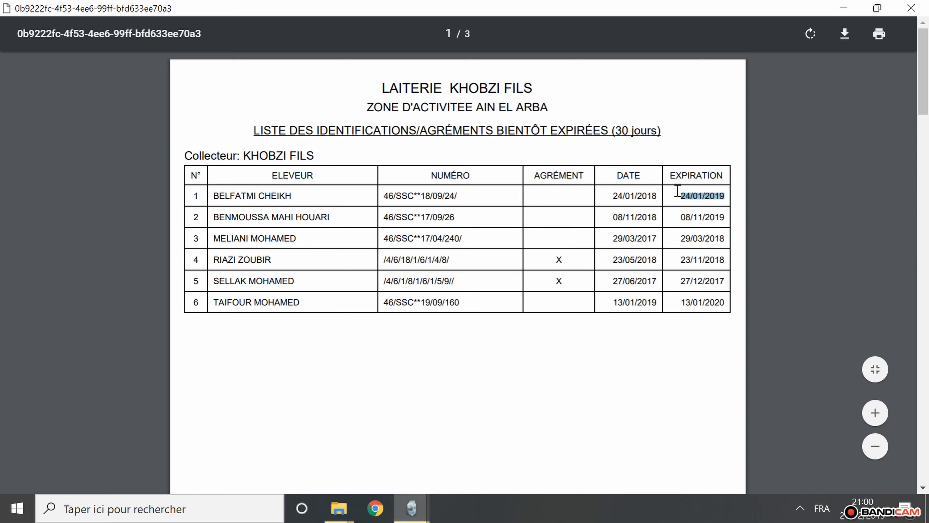
- Review the other collectors' pages of the soon-to-expire report and close it
scroll(665, 271, down, 10)
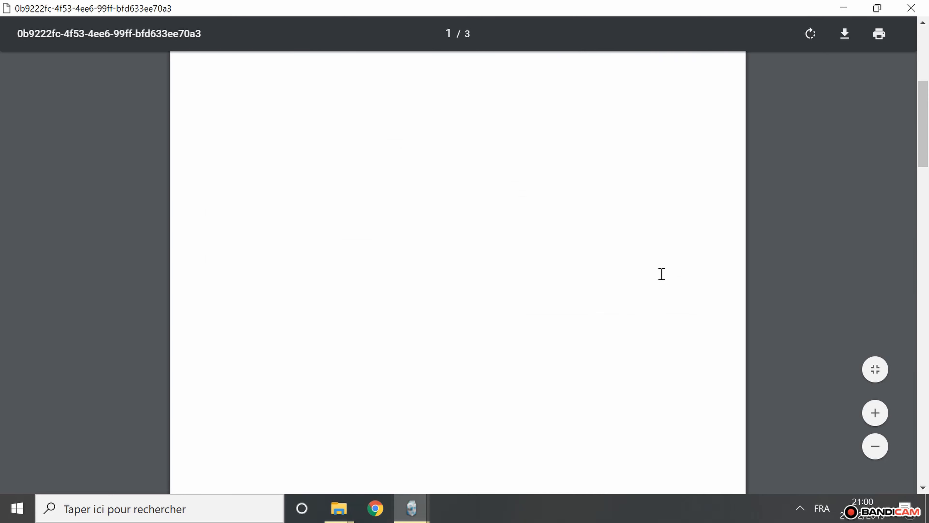
scroll(640, 279, down, 3)
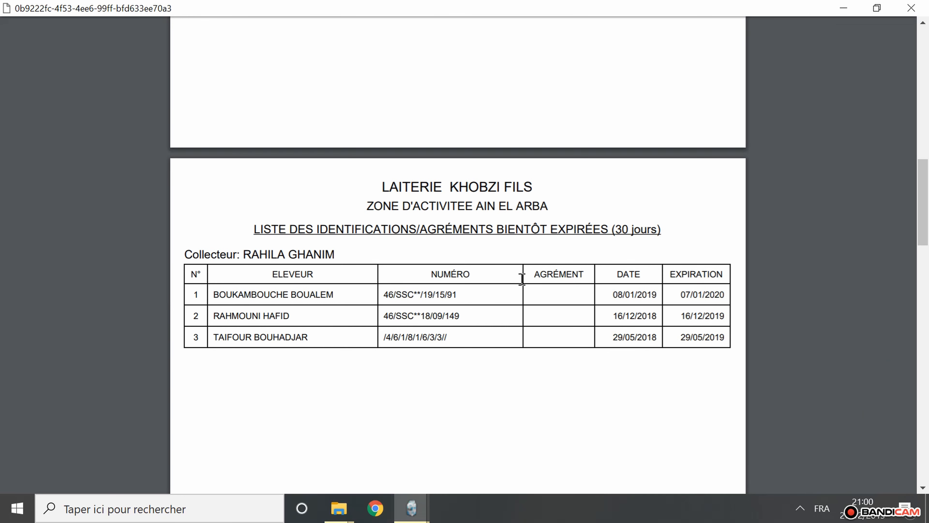
drag(340, 254, 182, 250)
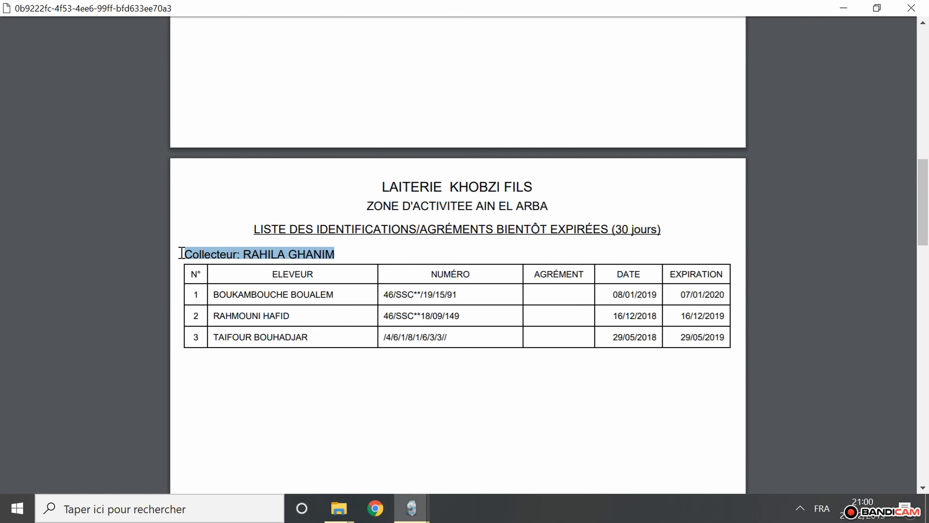
scroll(435, 325, down, 16)
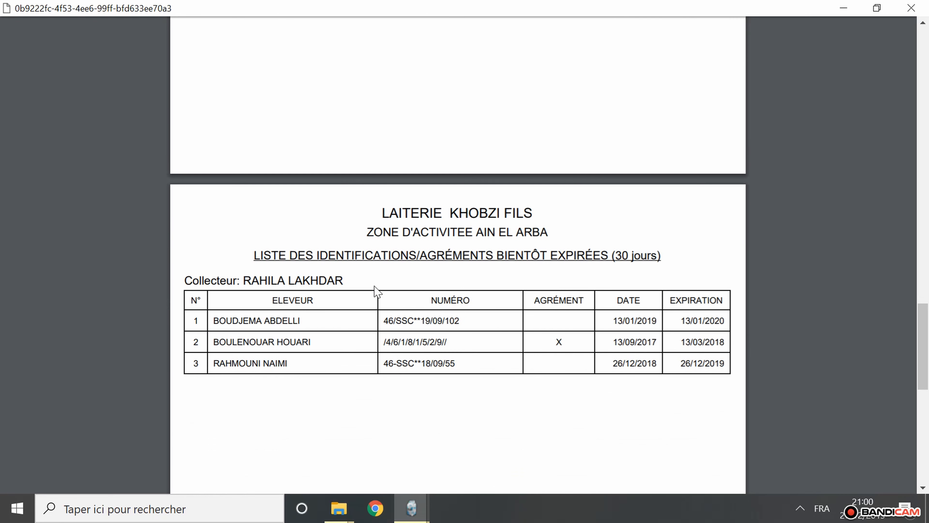
drag(347, 280, 176, 278)
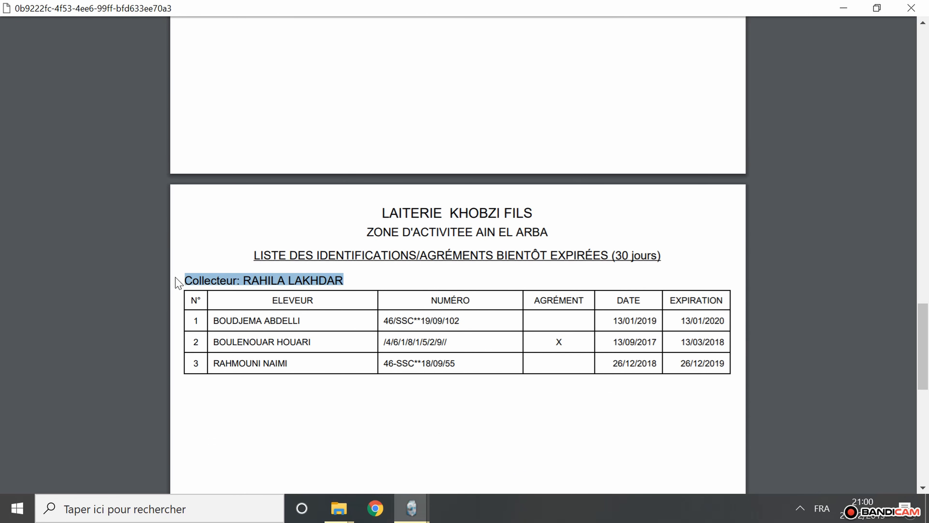
click(921, 7)
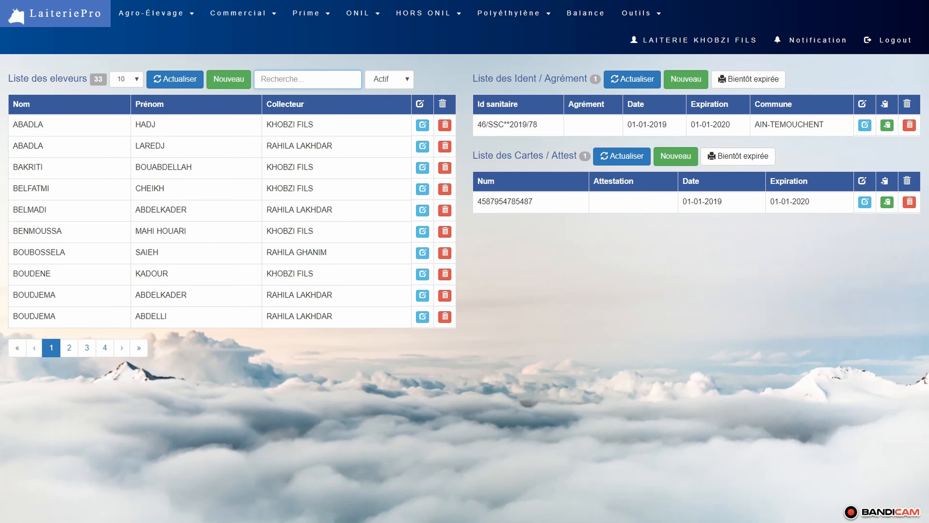
- Open the Convention Eleveur list and set its year to 2020
click(166, 17)
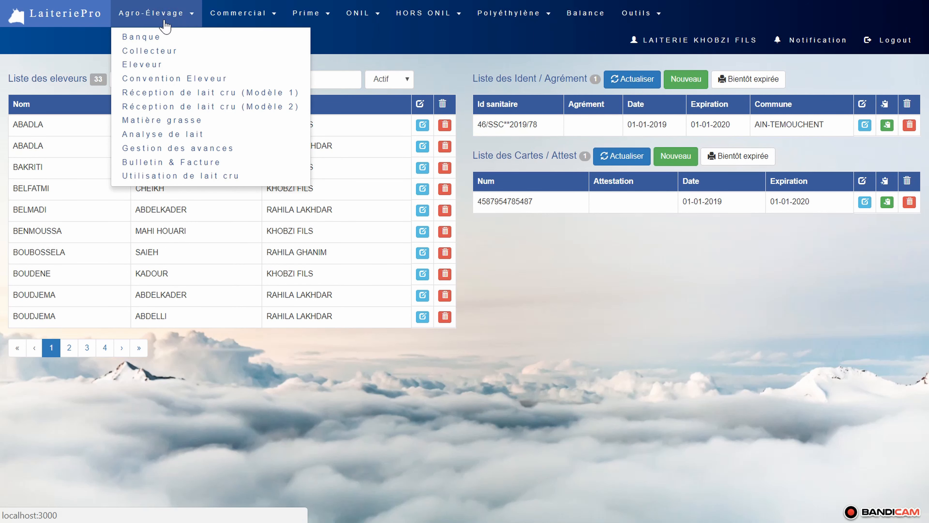
click(175, 79)
double_click(484, 81)
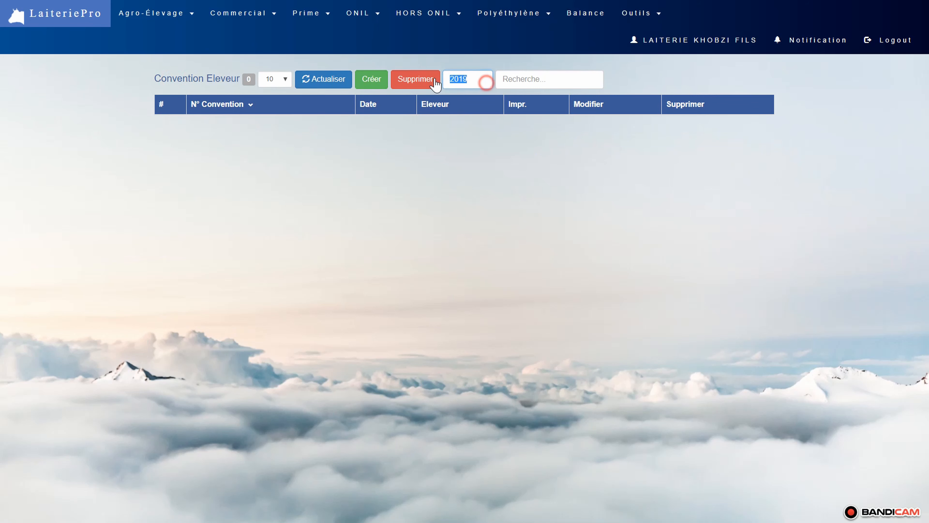
text(2020)
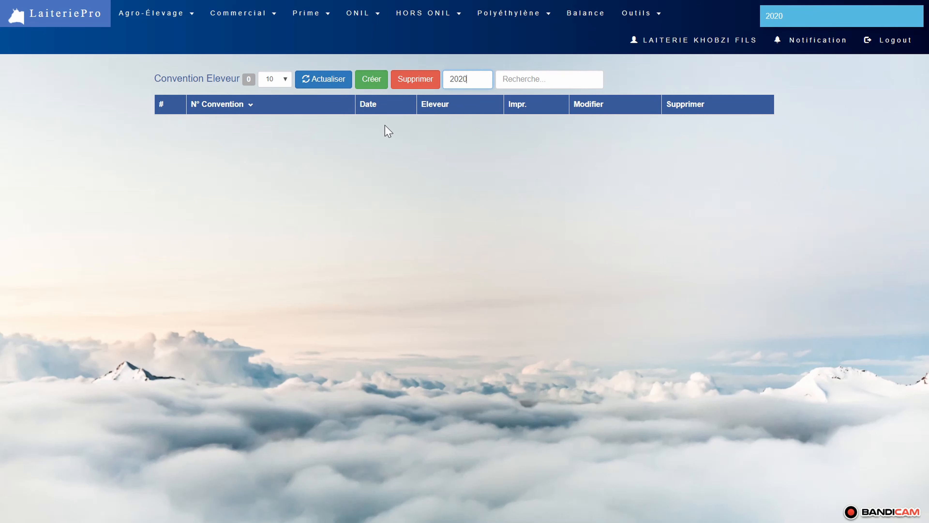
- Create the breeder conventions for the year, dating all of them 01-01-2020
click(377, 82)
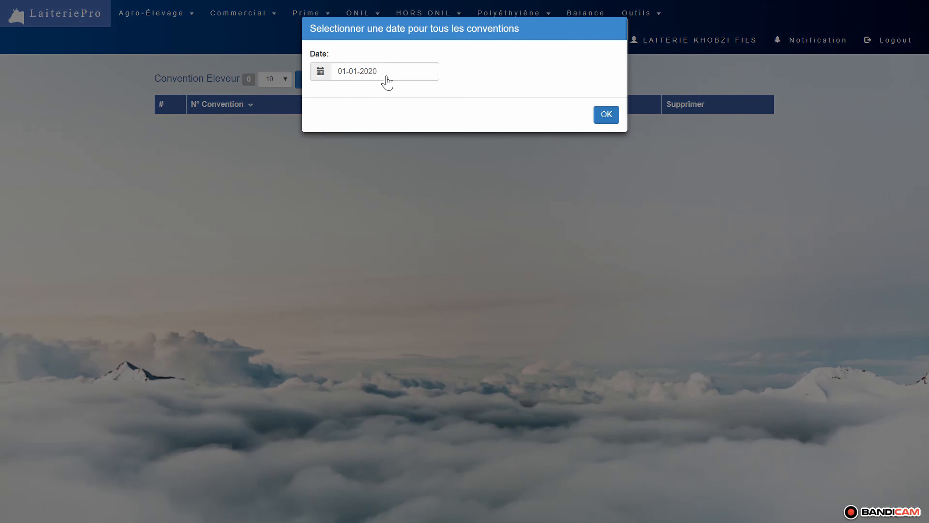
click(386, 78)
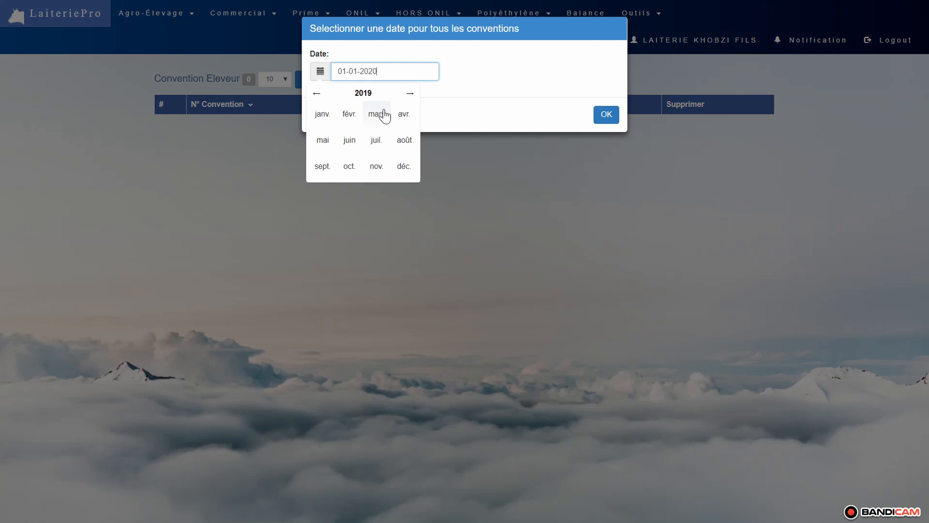
click(410, 93)
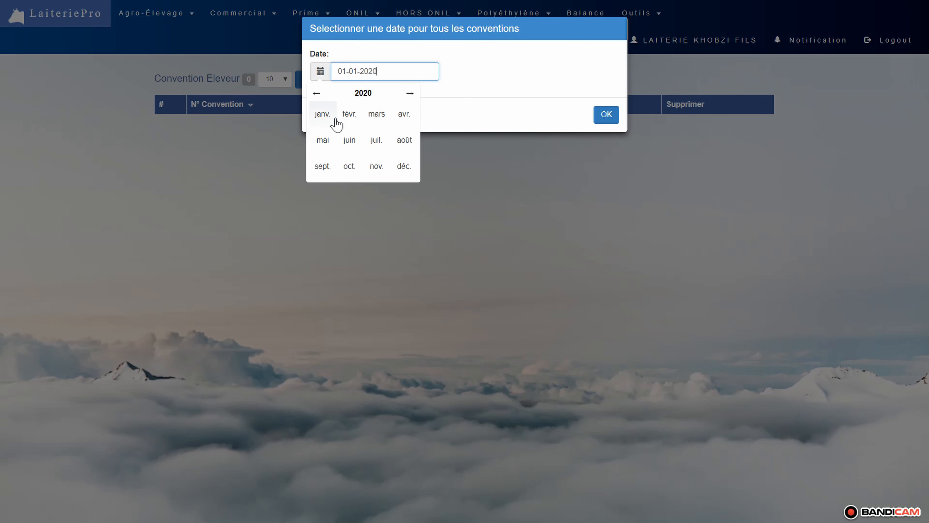
click(322, 114)
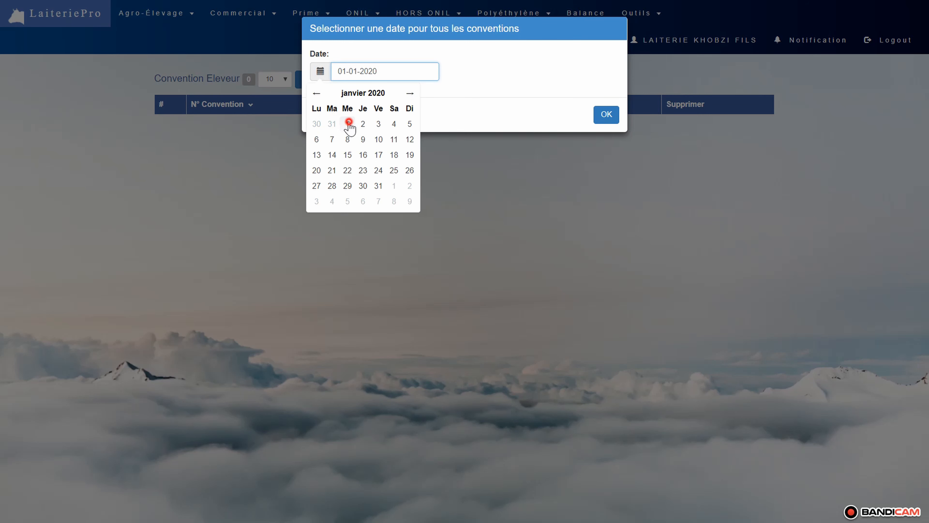
click(349, 122)
click(608, 117)
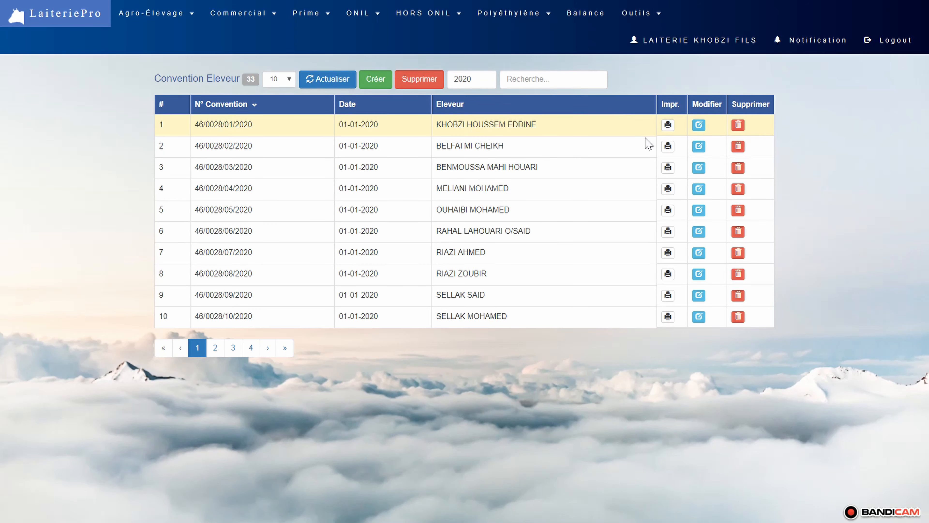
- Export the printable convention of the second breeder in the list, open it in Word and review its parties and articles
click(669, 148)
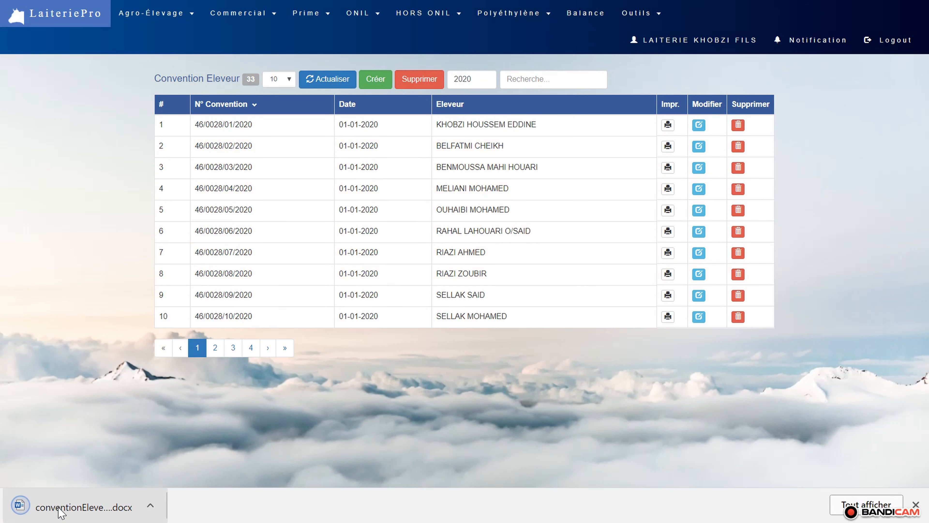
click(64, 508)
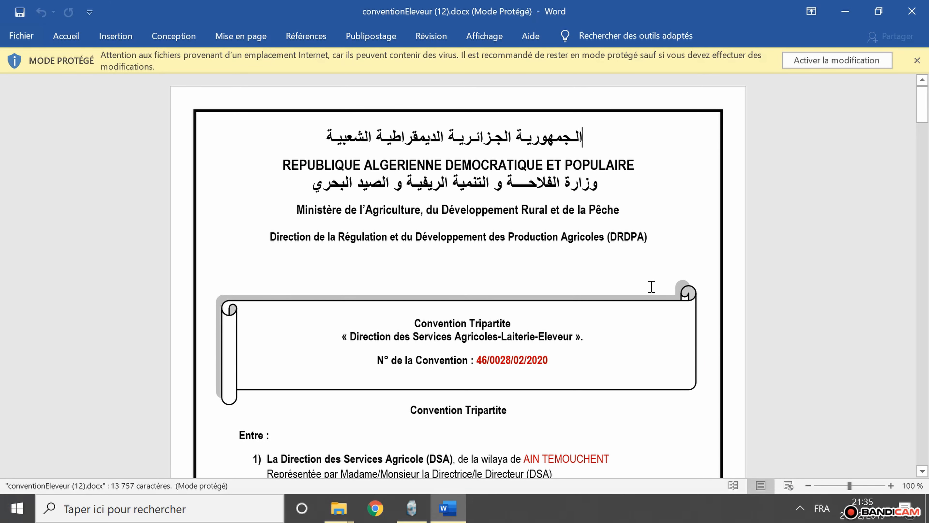
scroll(652, 286, down, 6)
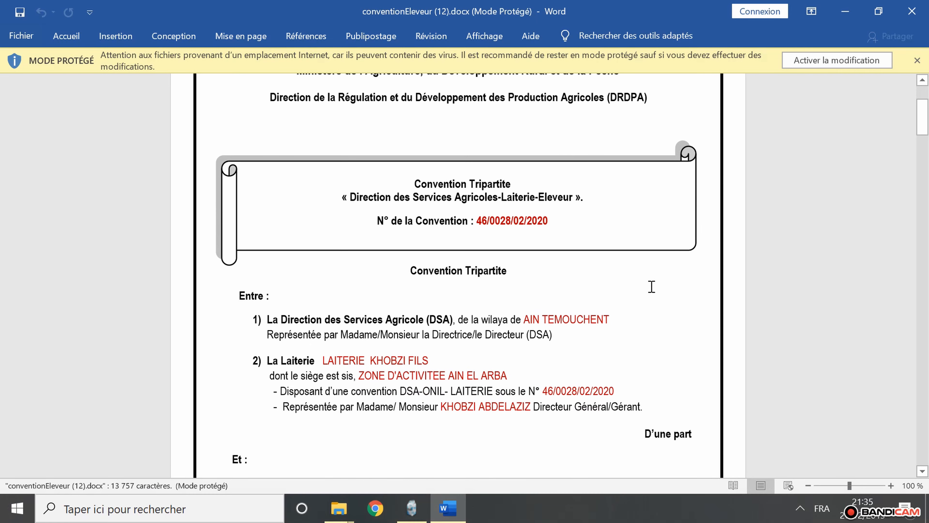
scroll(651, 286, down, 3)
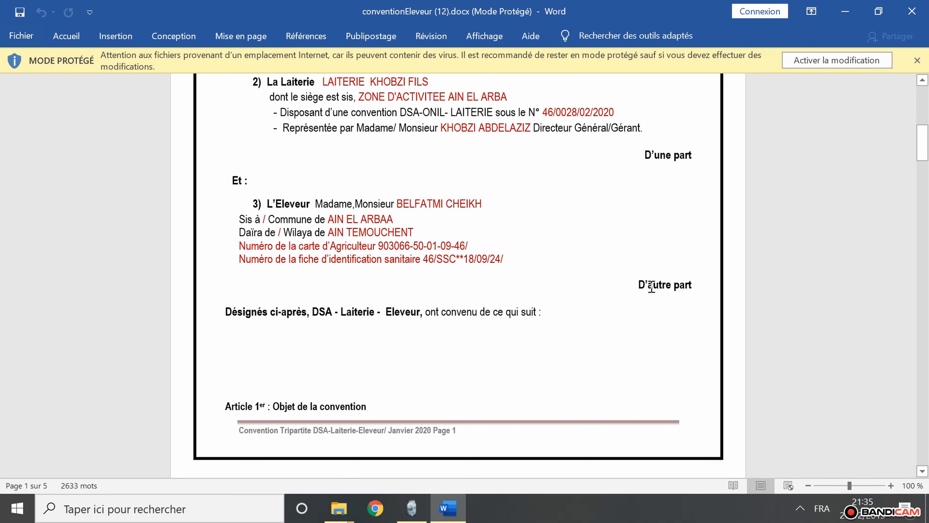
scroll(652, 286, down, 14)
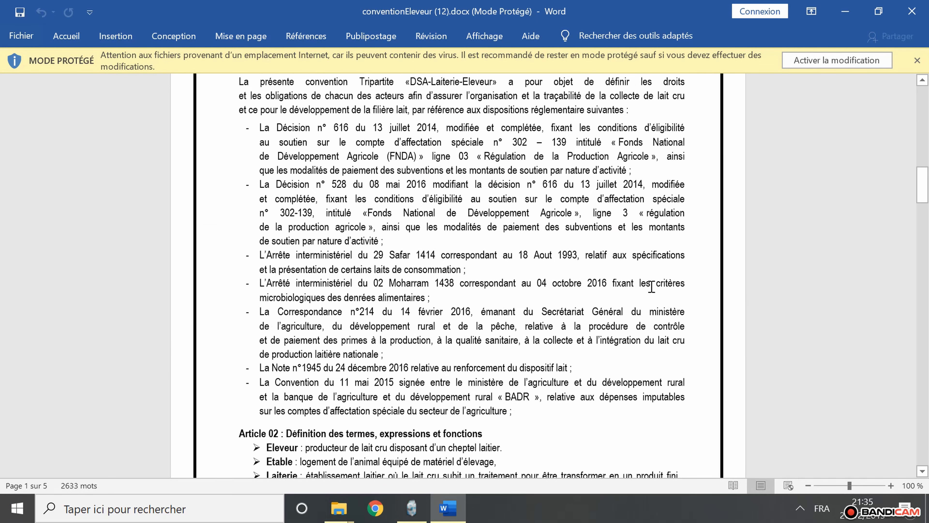
scroll(652, 286, down, 20)
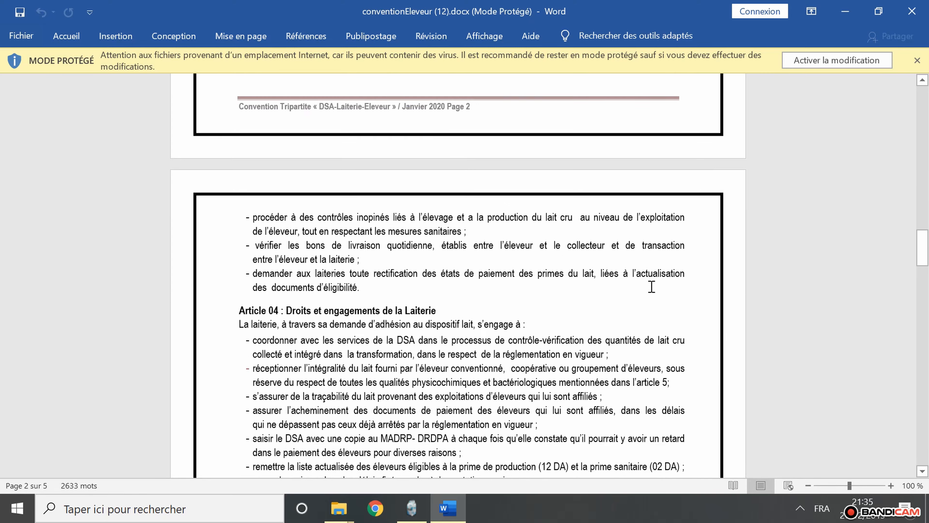
scroll(652, 286, down, 20)
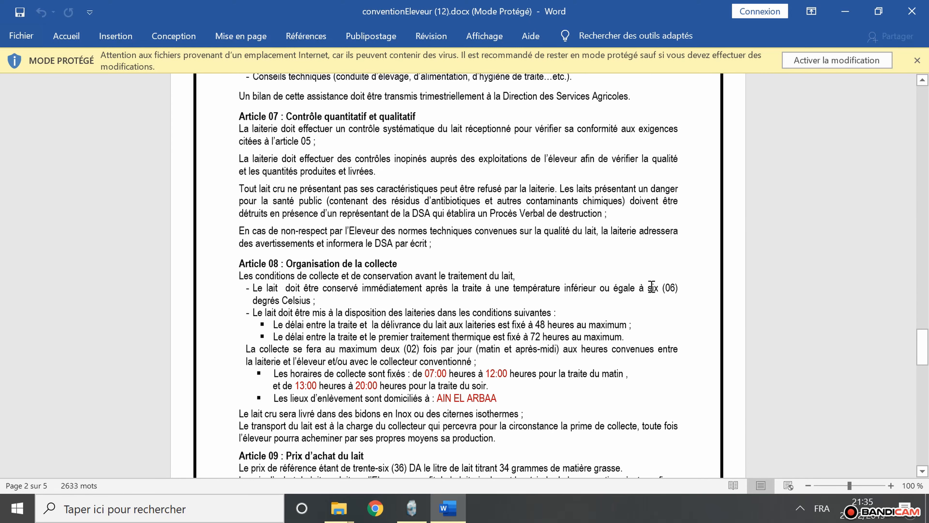
scroll(652, 287, down, 11)
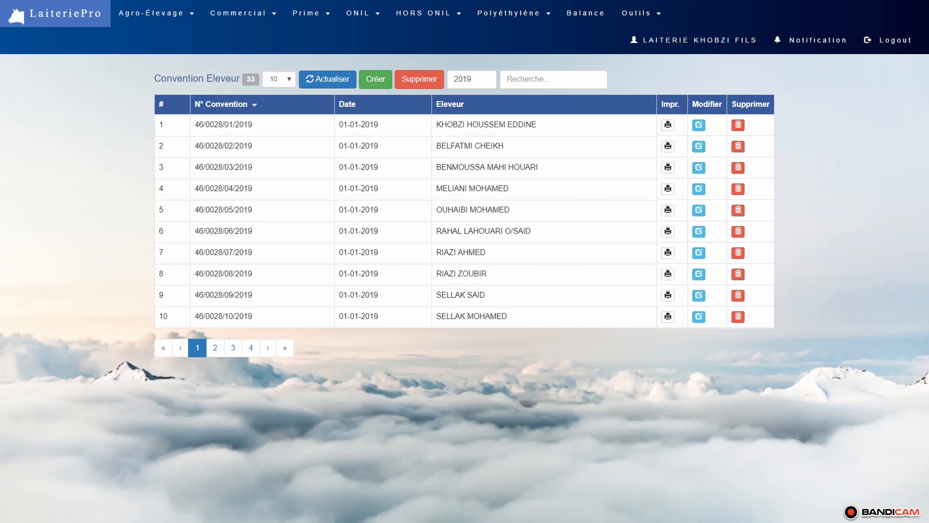
- Open Réception de lait cru (Modèle 2) and show the October 2019 deliveries of the collector KHOBZI FILS
click(235, 21)
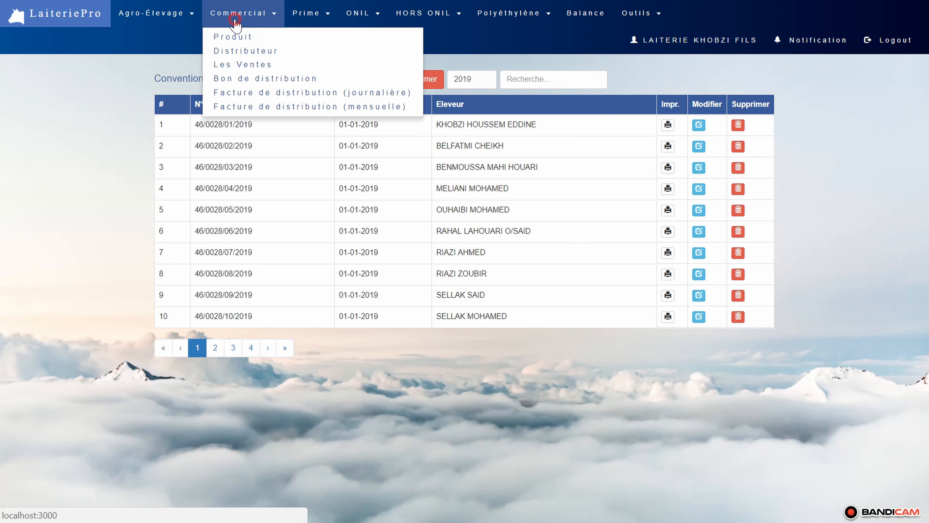
click(163, 22)
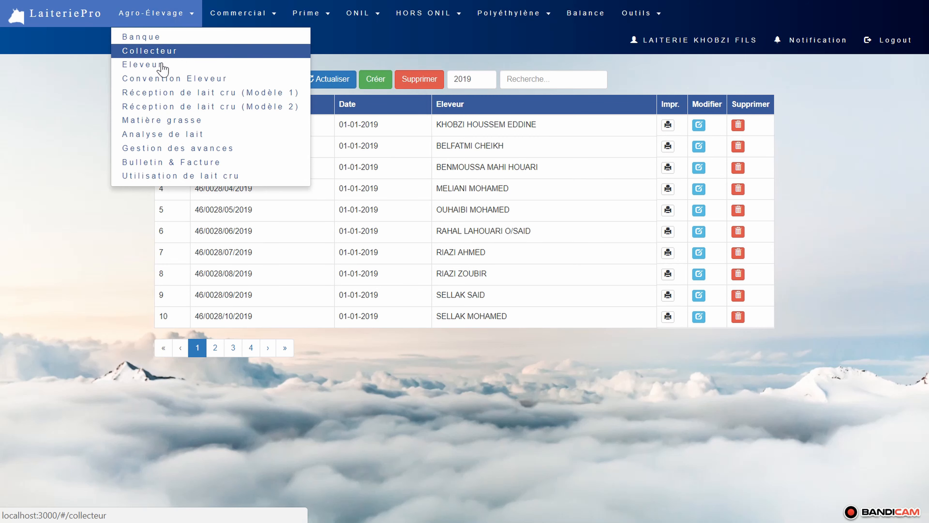
click(159, 108)
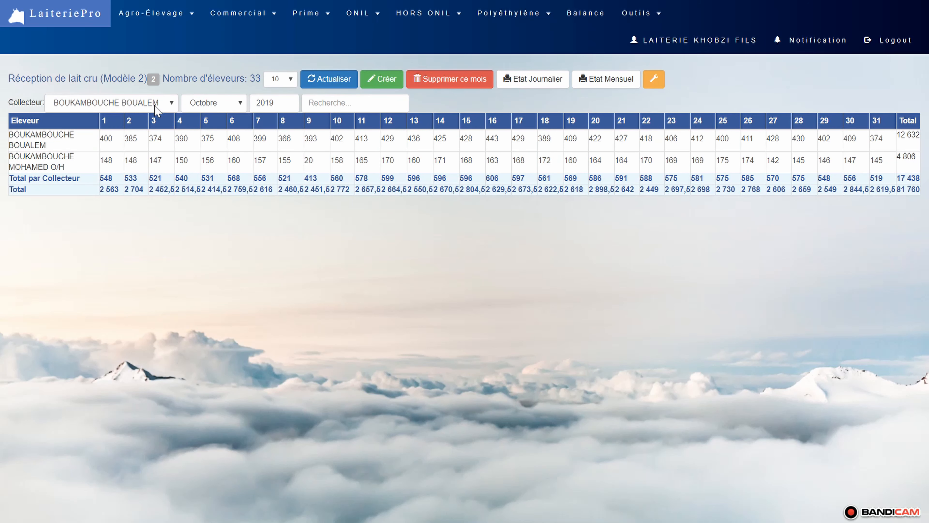
click(155, 104)
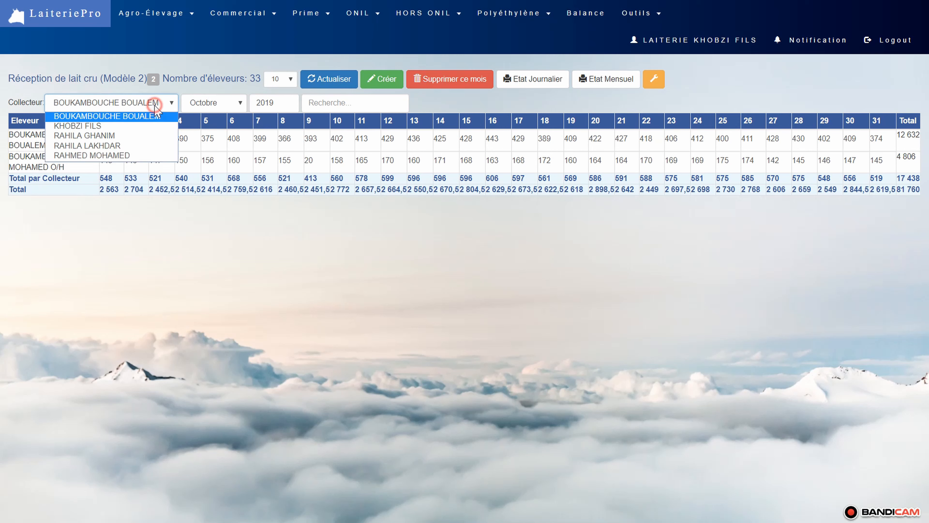
click(143, 126)
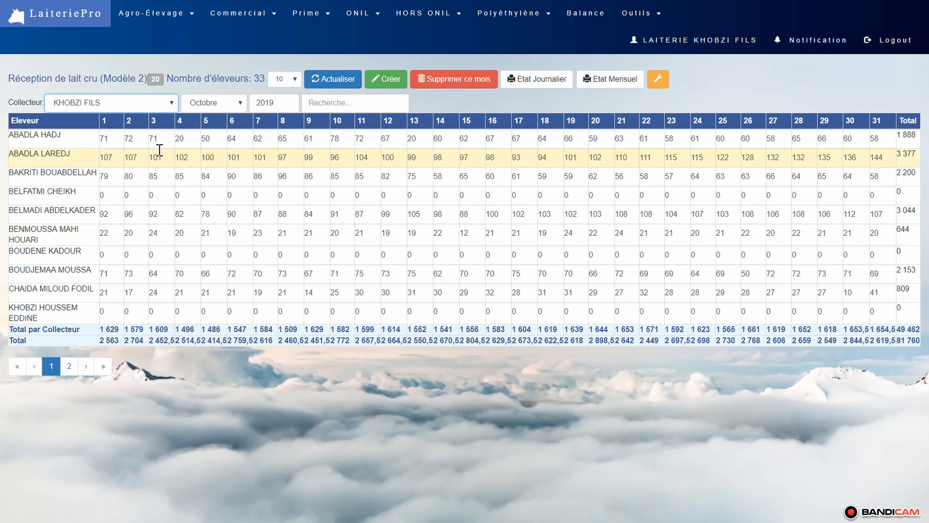
- Set the first listed breeder's milk quantity for day 3 to 80
click(160, 140)
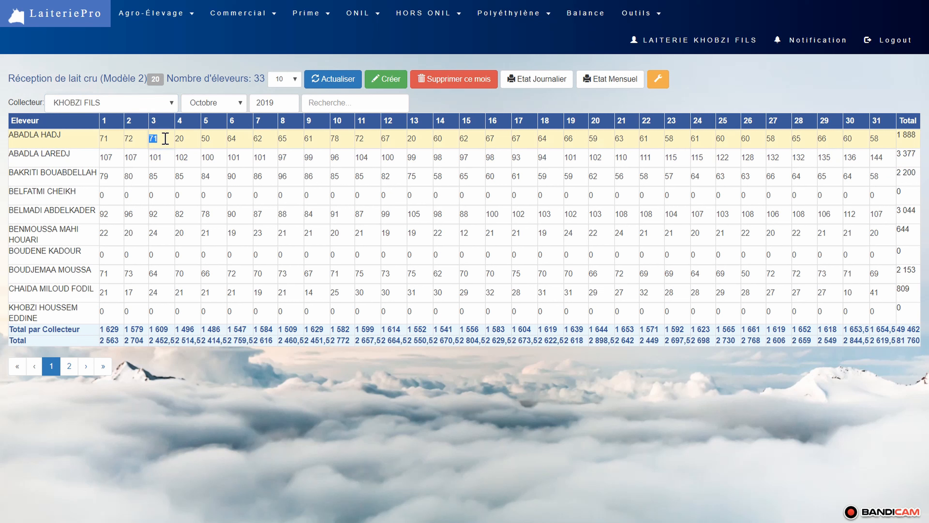
text(80)
key(Tab)
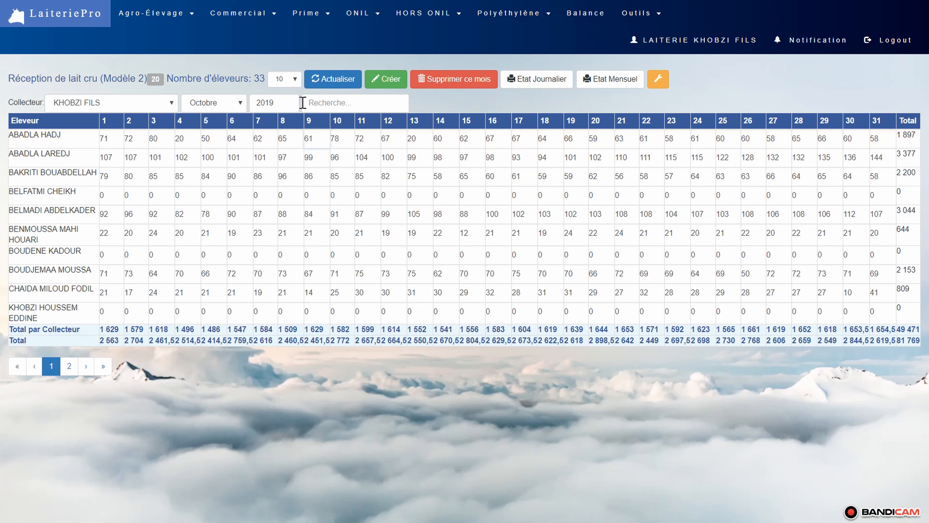
- Generate the Etat Journalier for 01-10-2019, broken down by collector
click(542, 84)
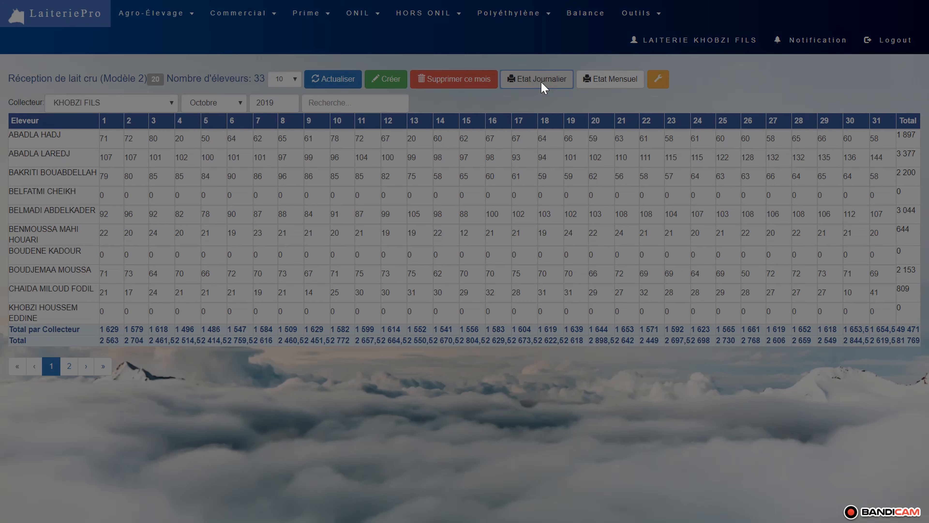
click(389, 74)
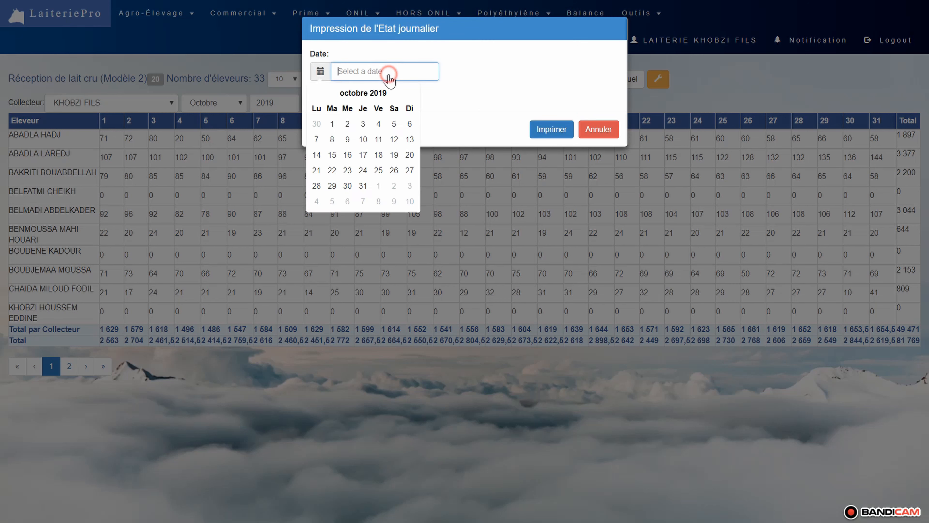
click(338, 125)
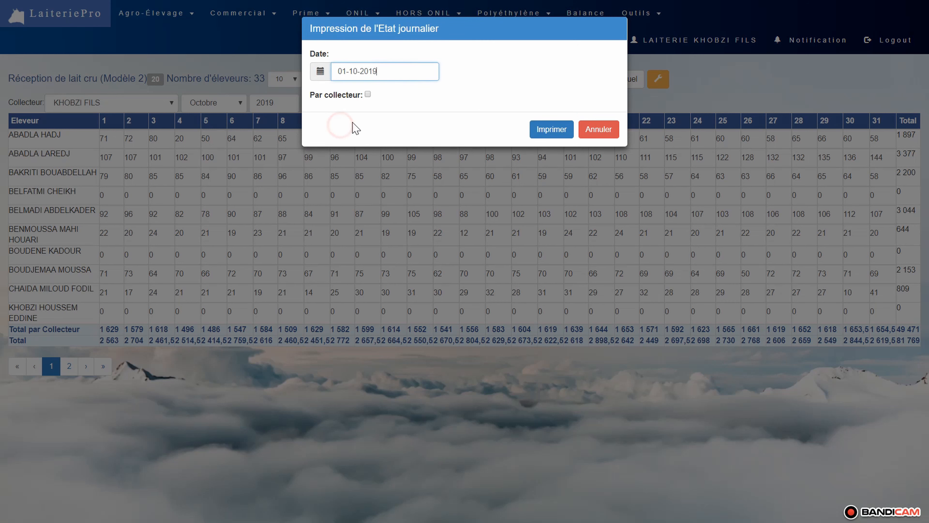
click(368, 95)
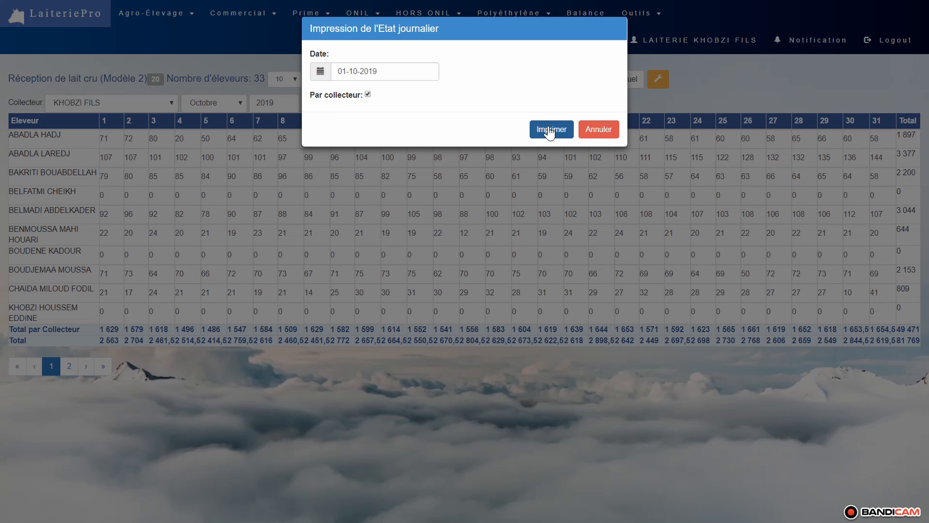
click(550, 131)
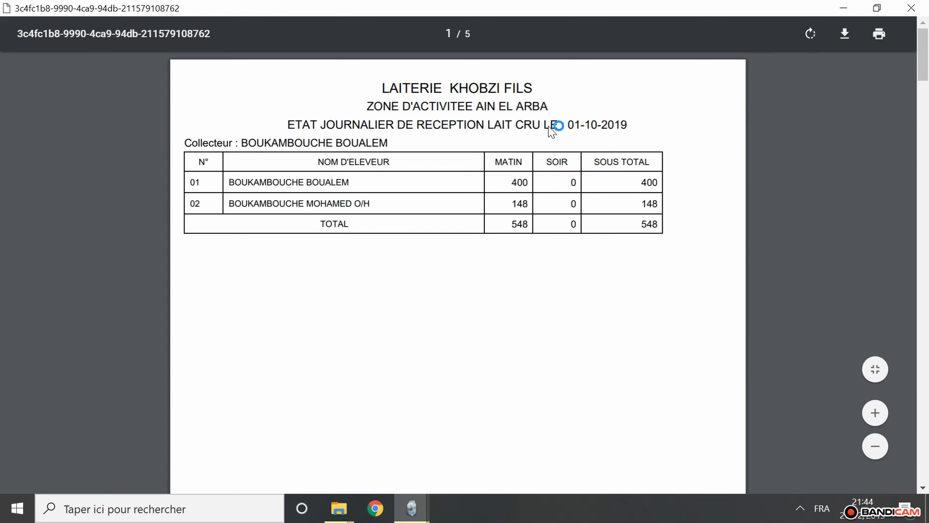
- Examine the daily report's dated title and the collector heading on its successive pages, and close the report
drag(628, 124, 289, 124)
drag(390, 141, 183, 142)
scroll(478, 299, down, 1)
scroll(476, 299, down, 15)
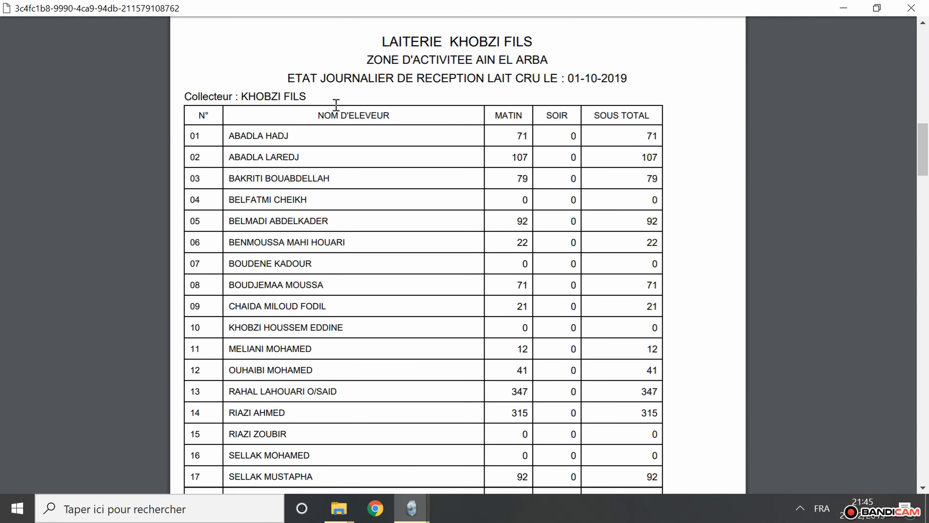
drag(338, 112, 185, 96)
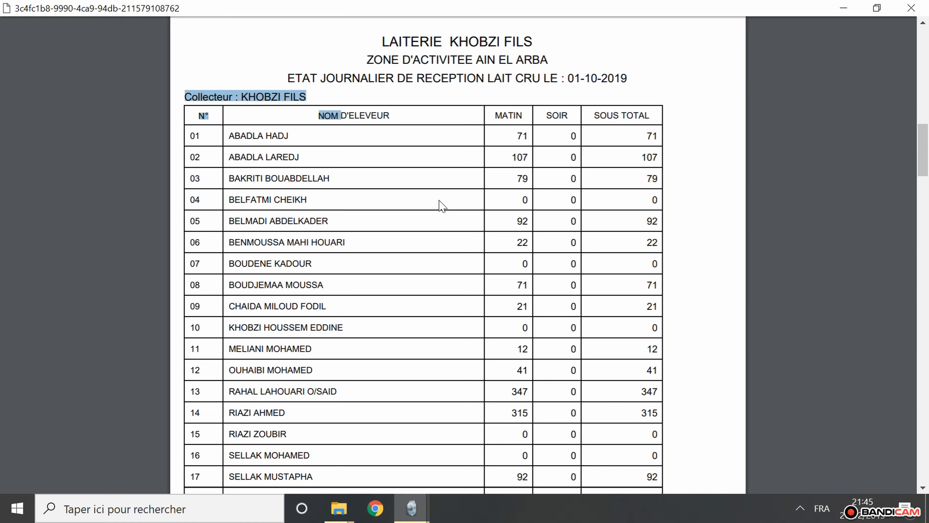
scroll(441, 203, down, 15)
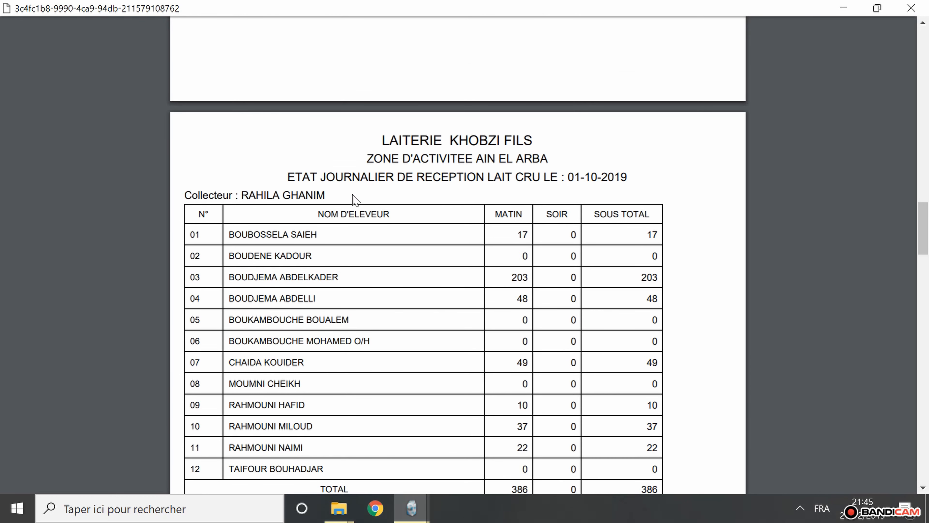
click(353, 197)
drag(328, 194, 183, 193)
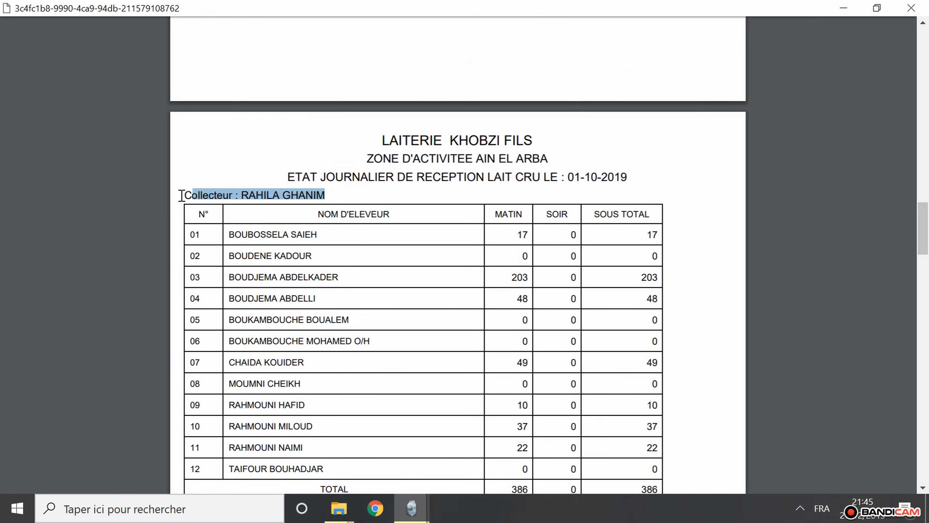
scroll(388, 188, down, 6)
scroll(391, 189, down, 5)
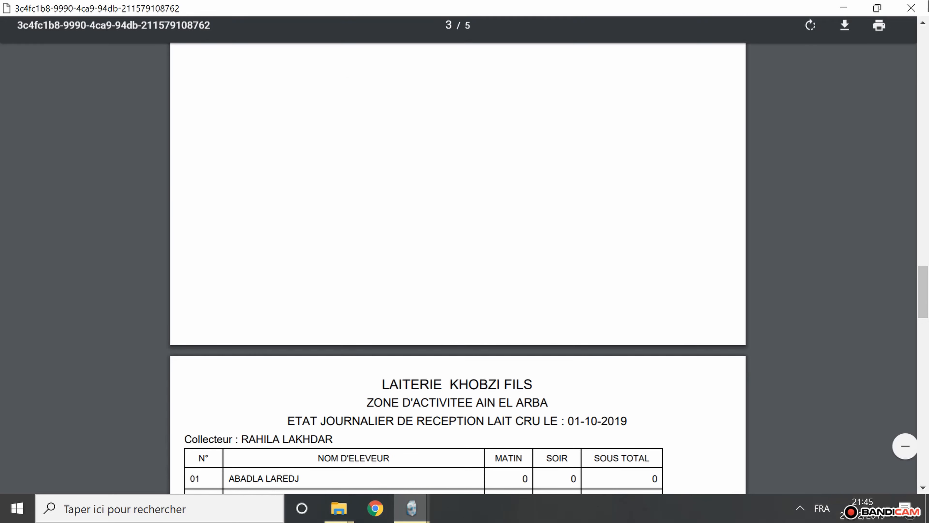
click(922, 6)
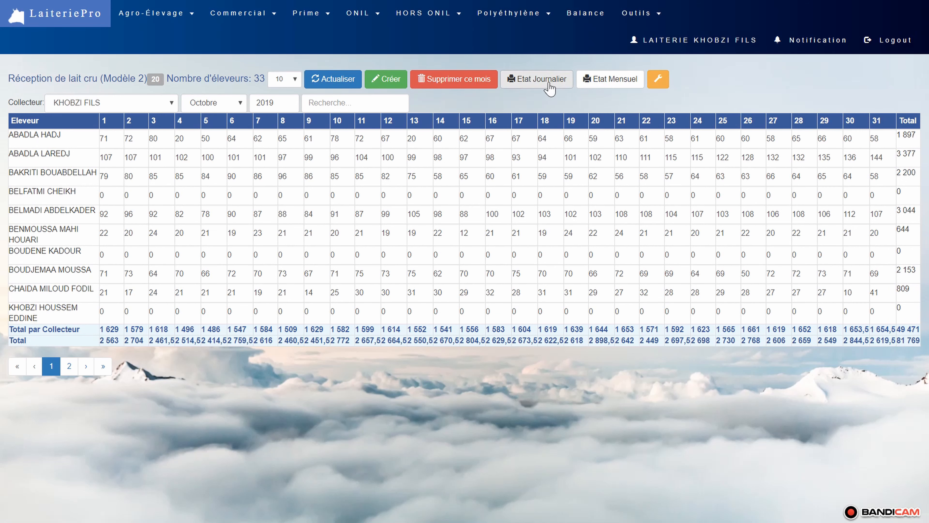
- Generate the Etat Mensuel with print type Tous for October 2019 and examine the report's title
click(621, 84)
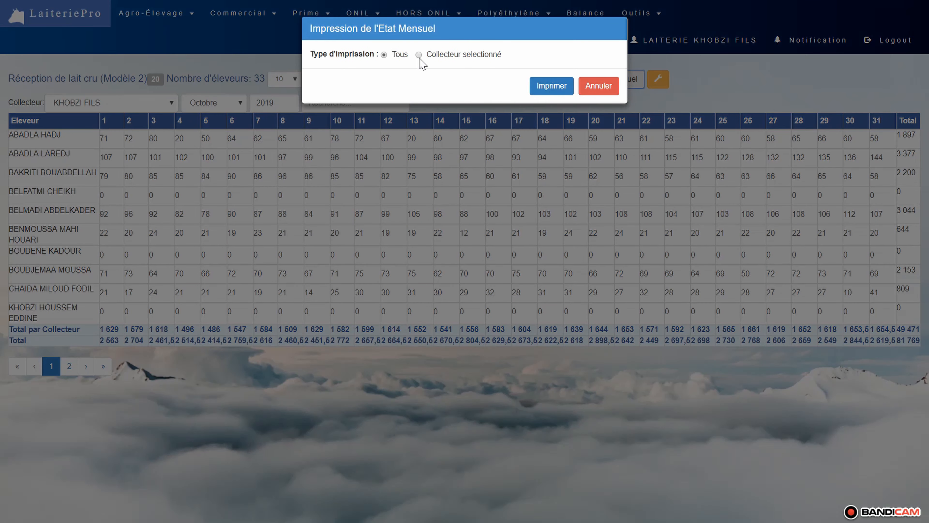
click(416, 55)
click(384, 55)
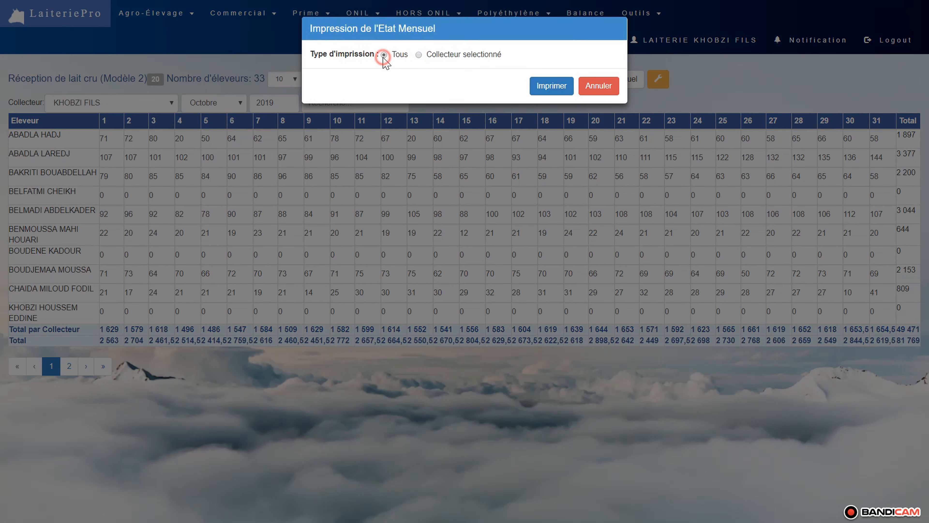
click(545, 84)
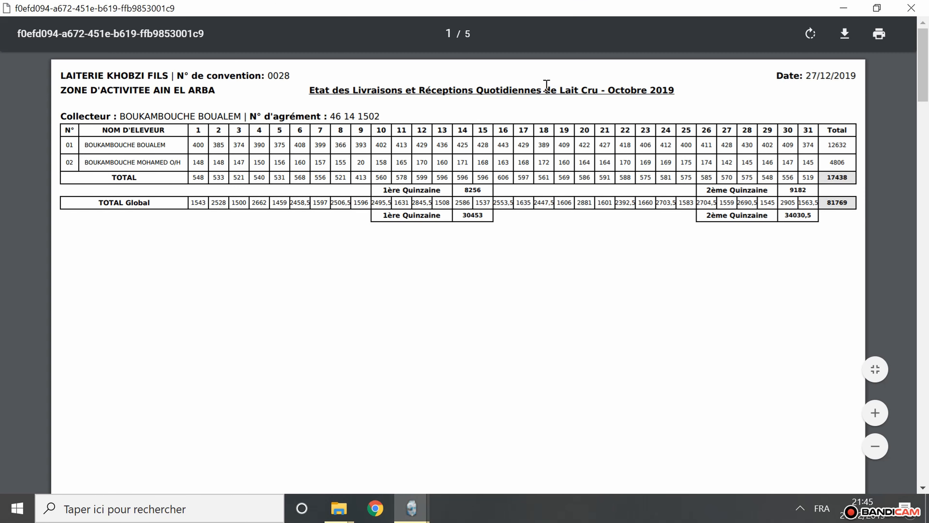
drag(679, 89, 308, 90)
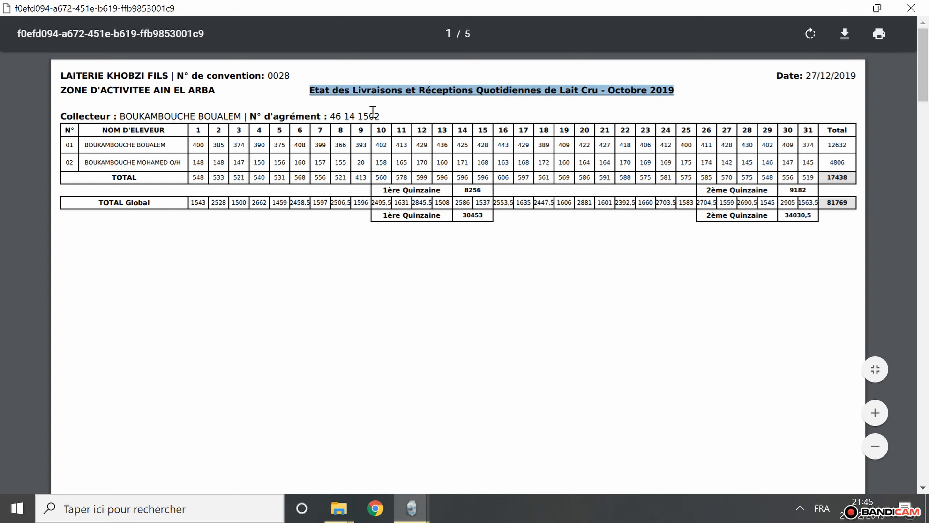
- Examine the monthly report's collector heading and the breeder tables on its successive pages, and close the report
drag(387, 115, 100, 117)
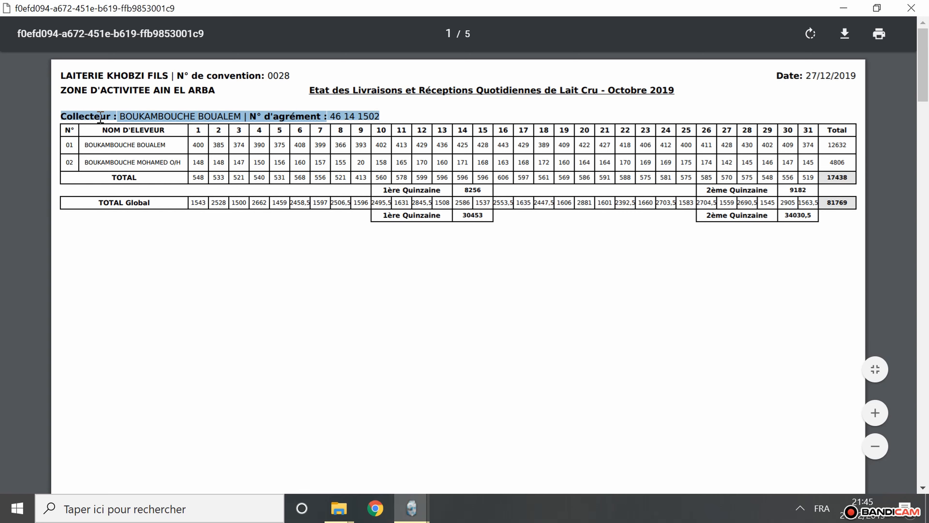
scroll(467, 270, down, 10)
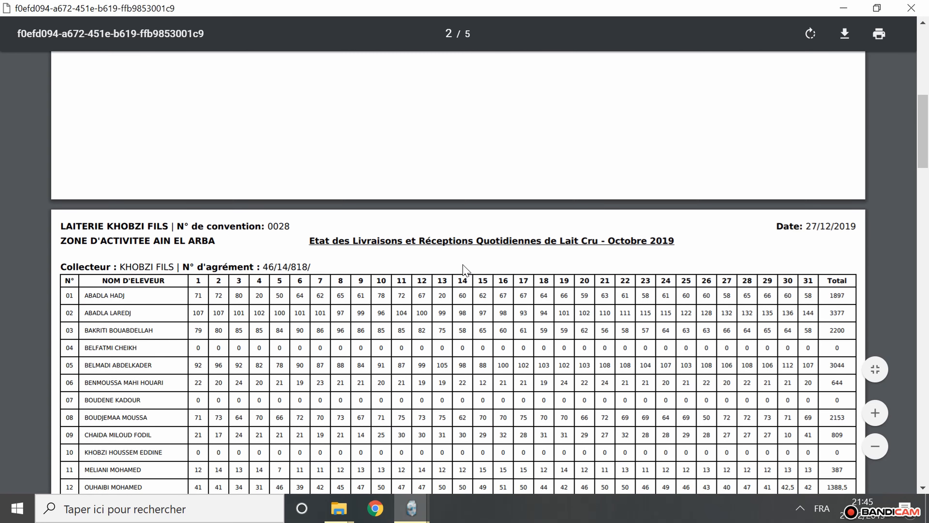
scroll(466, 270, down, 4)
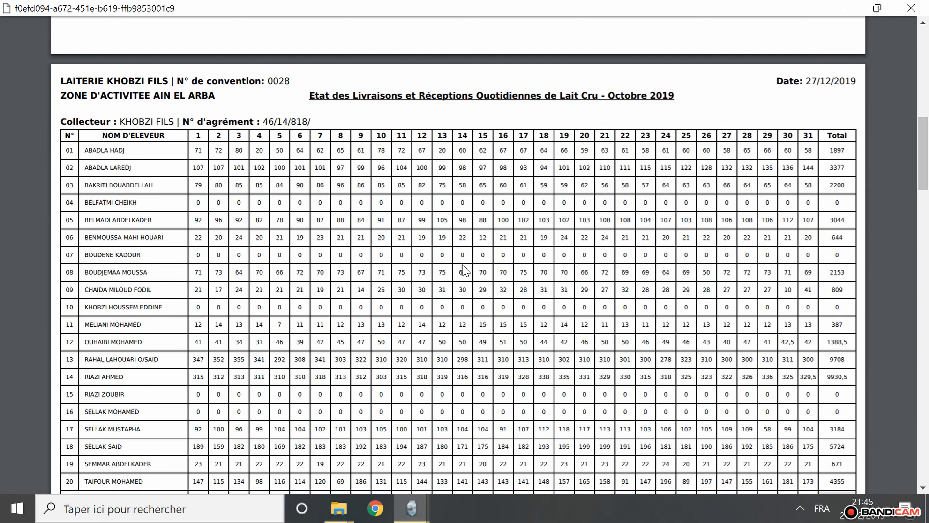
scroll(466, 271, down, 4)
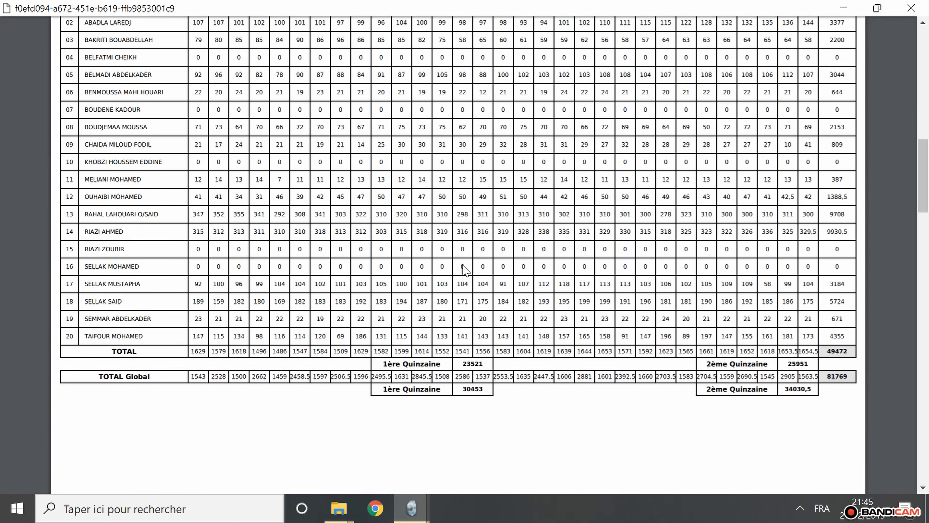
scroll(466, 270, down, 13)
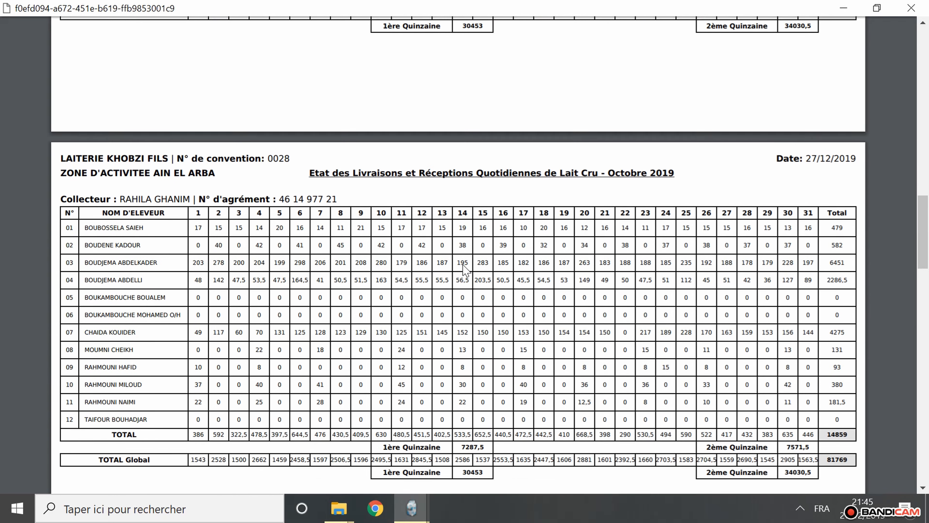
scroll(466, 270, down, 12)
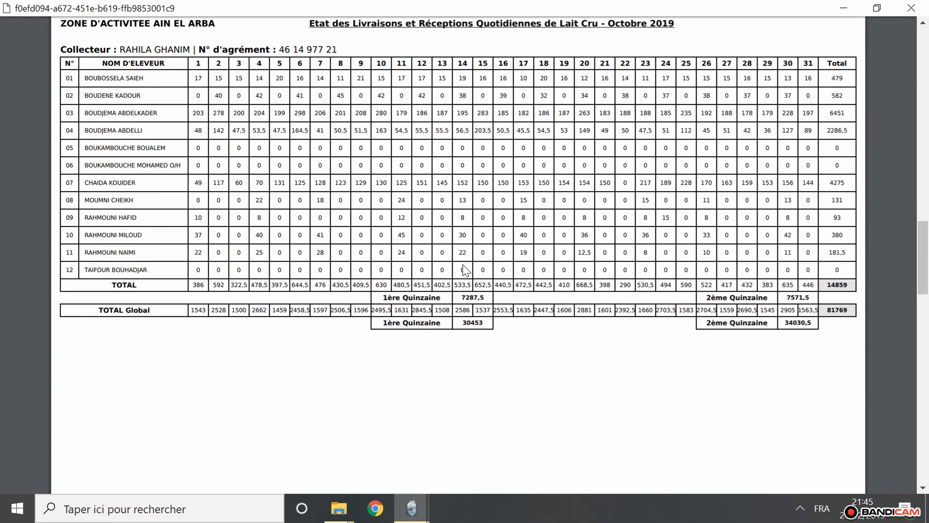
scroll(466, 271, down, 4)
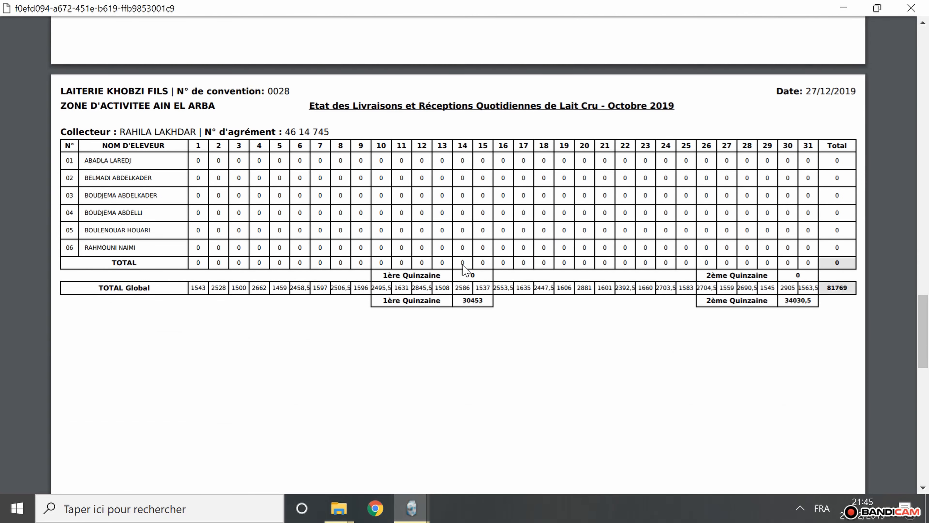
click(912, 9)
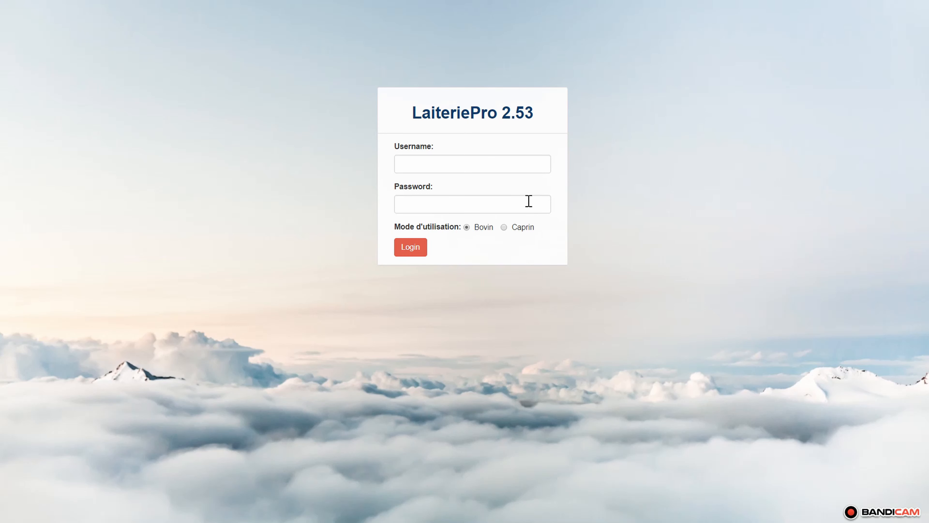
- Log in with username admin and the account password, keeping the usage mode on Bovin
click(525, 171)
text(admin)
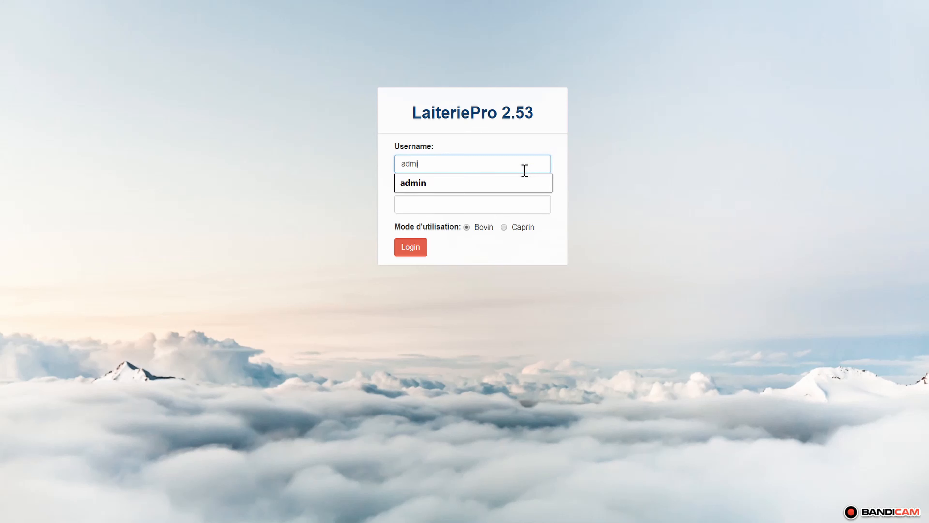
key(Tab)
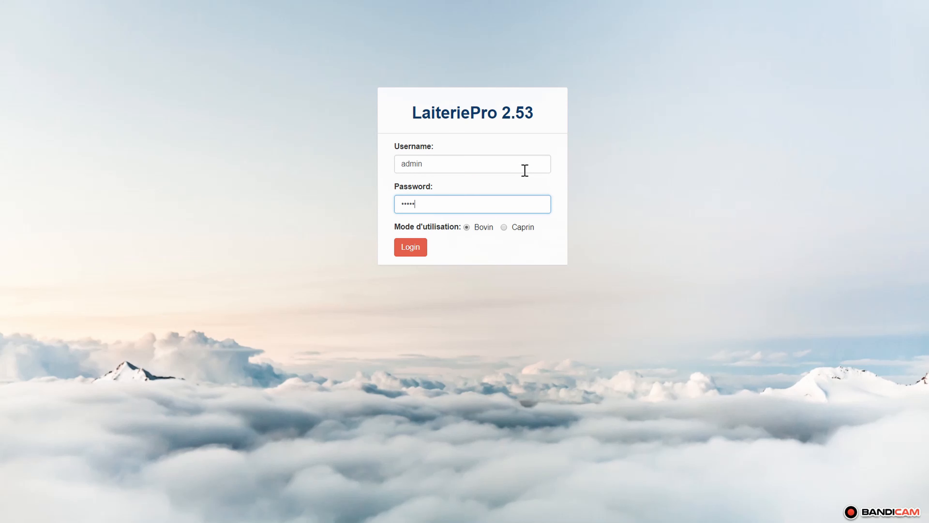
key(Return)
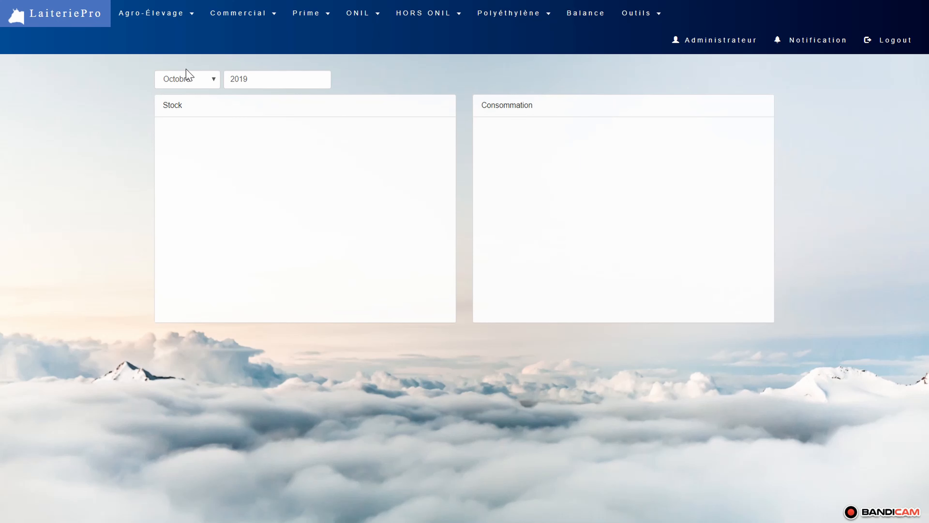
- Check the collector and breeder lists and the October 2019 raw milk reception (Modèle 2) for existing records
click(157, 19)
click(153, 53)
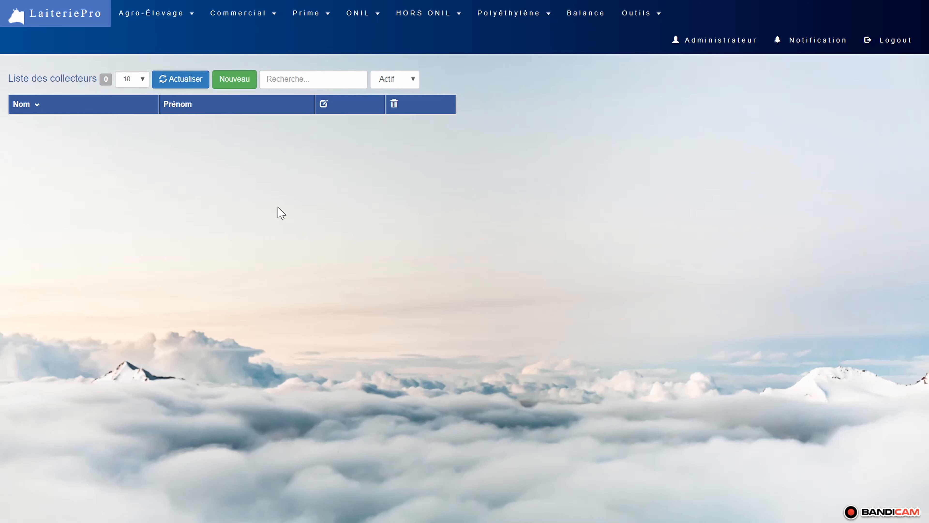
click(173, 11)
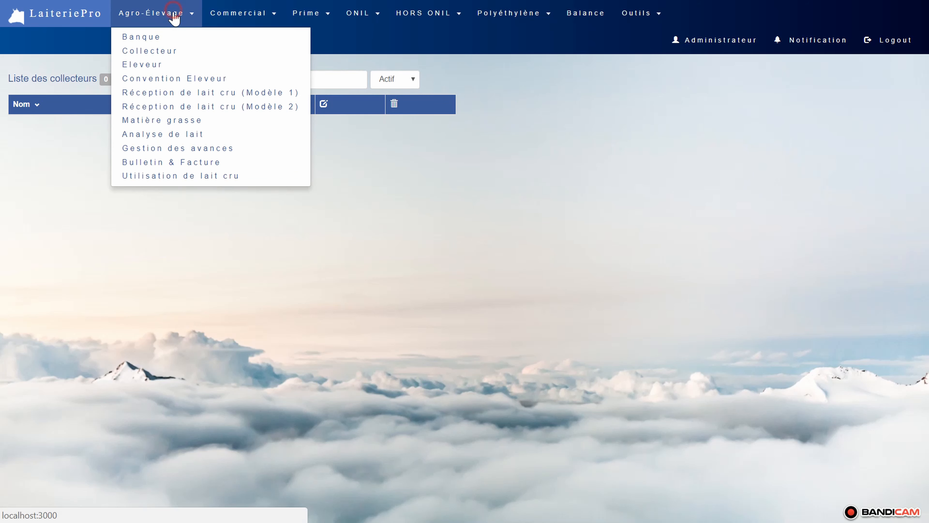
click(169, 65)
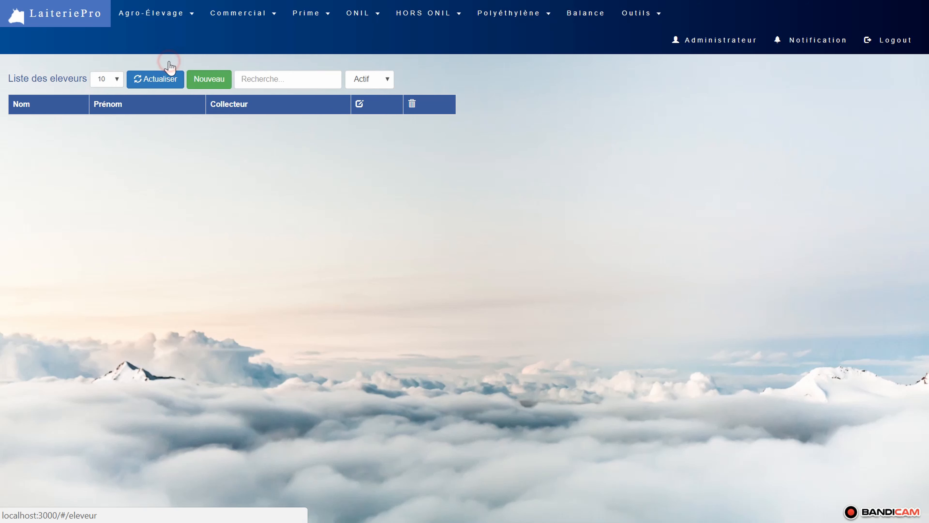
click(176, 22)
click(187, 107)
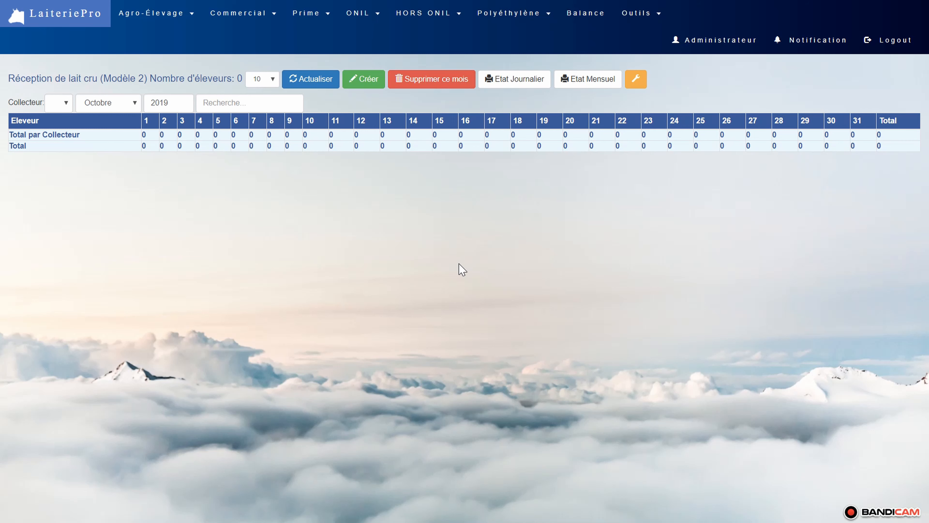
- Import the breeder and collector list from KHOBZI_ET_FILS_ETMPC_0028_2018-01_02-21-2018_0000_.CSV
click(635, 15)
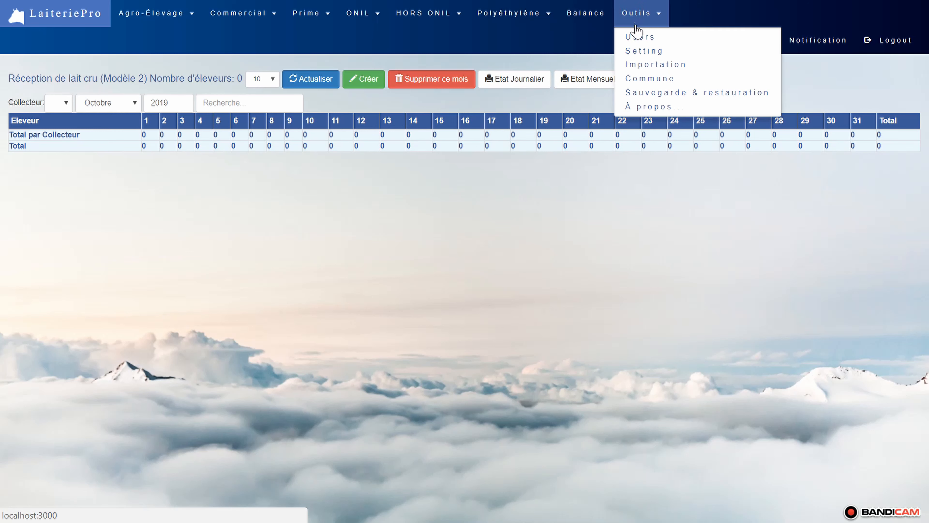
click(665, 68)
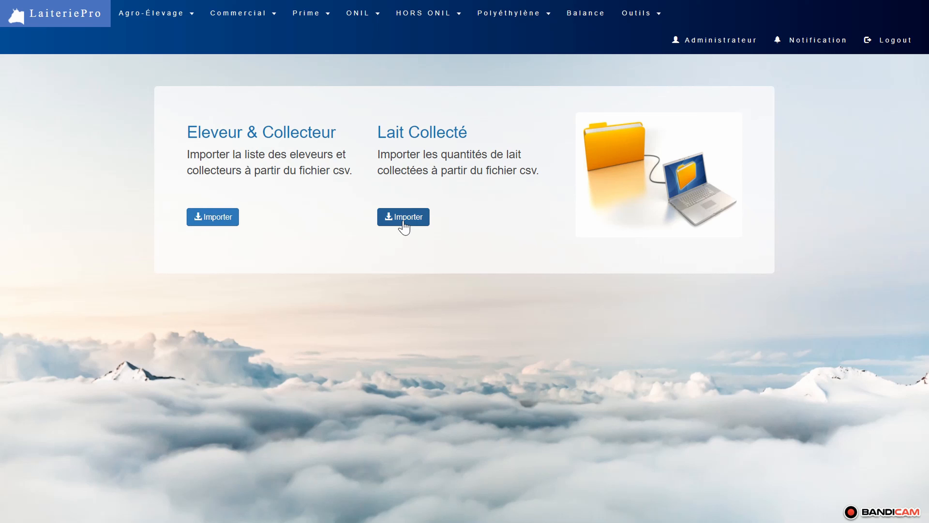
click(223, 214)
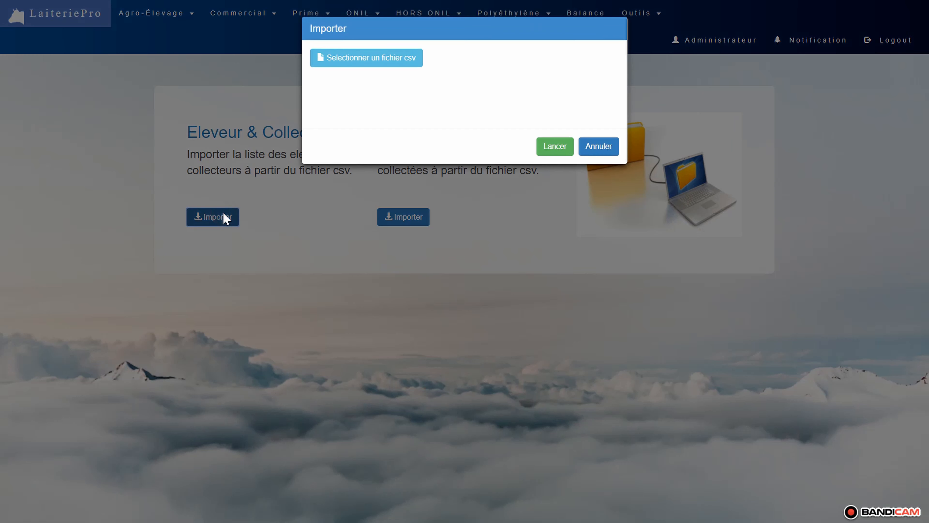
click(380, 63)
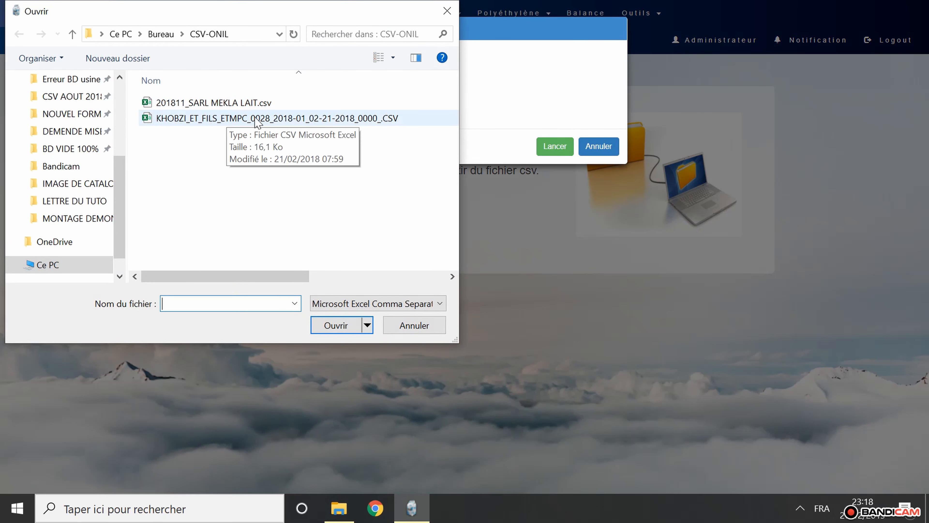
double_click(257, 118)
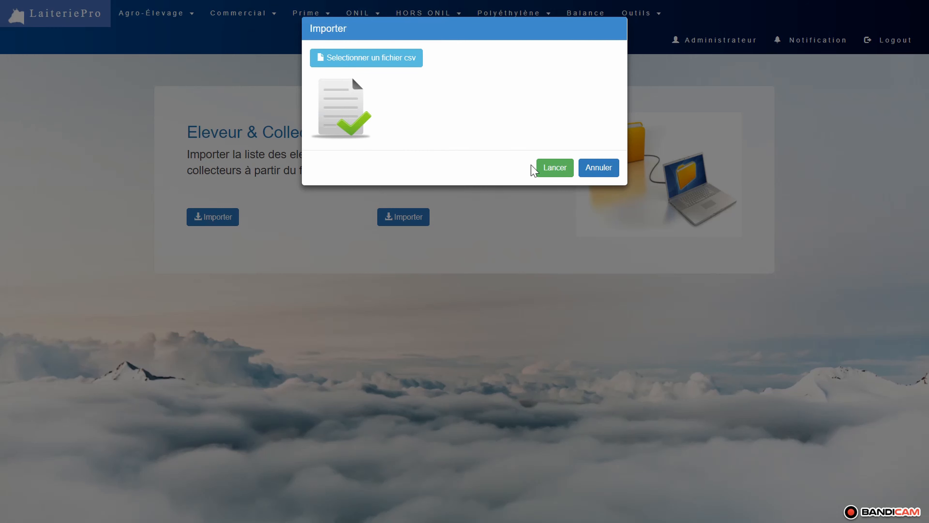
click(555, 168)
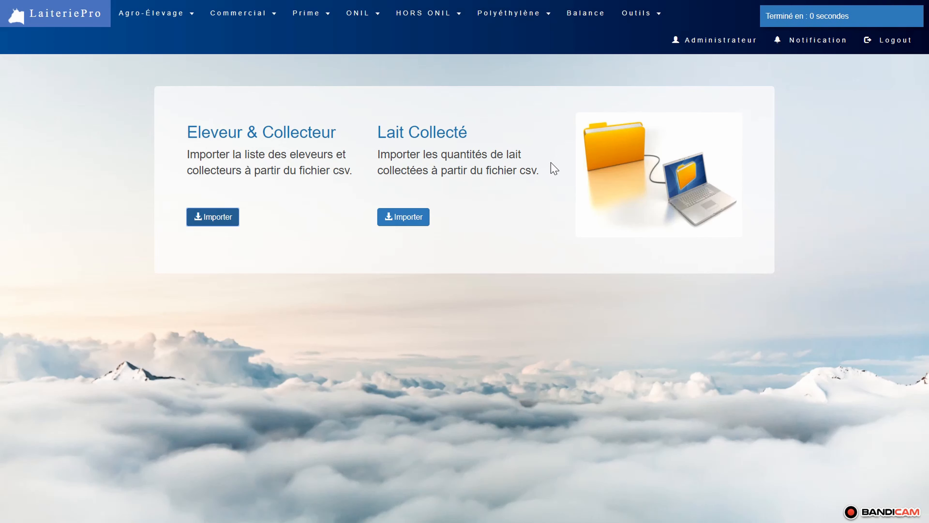
- Import the collected milk quantities for Octobre 2019 from KHOBZI_ET_FILS_ETMPC_0028_2018-01_02-21-2018_0000_.CSV
click(402, 220)
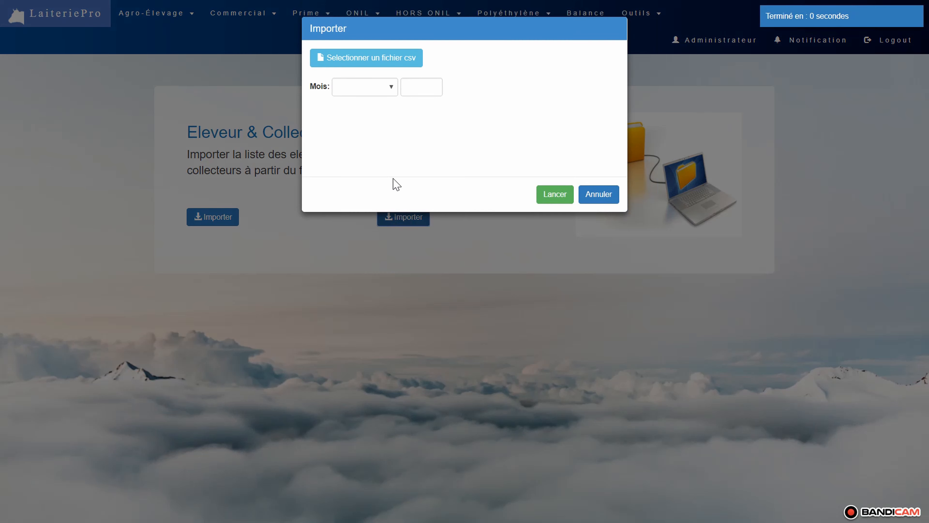
click(367, 60)
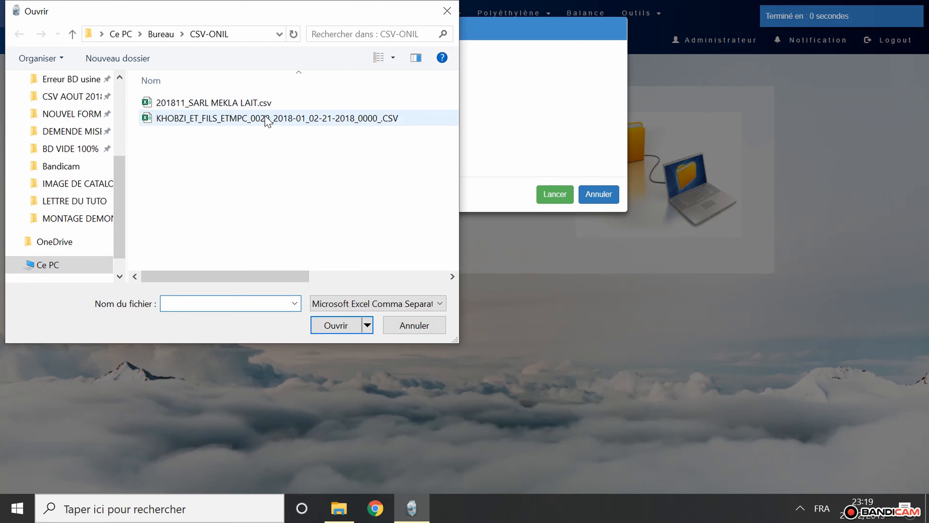
double_click(260, 118)
click(369, 89)
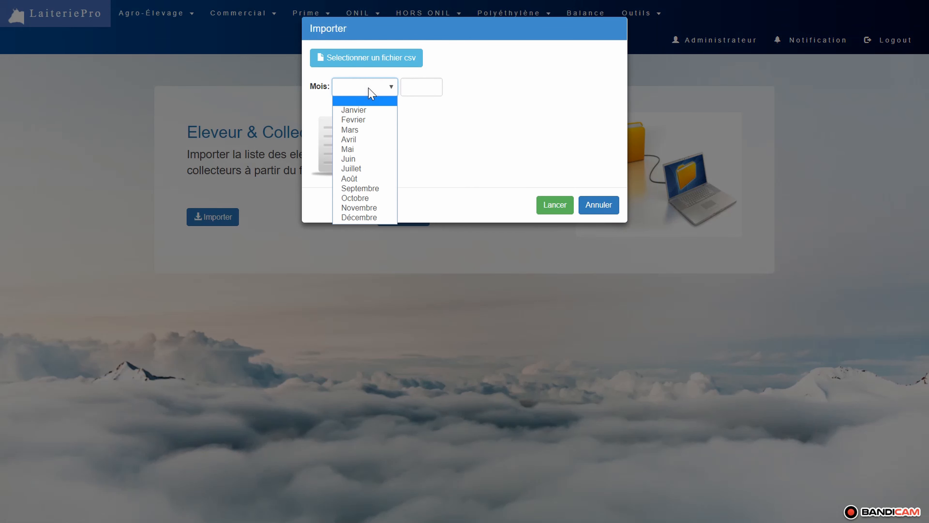
click(353, 198)
click(414, 84)
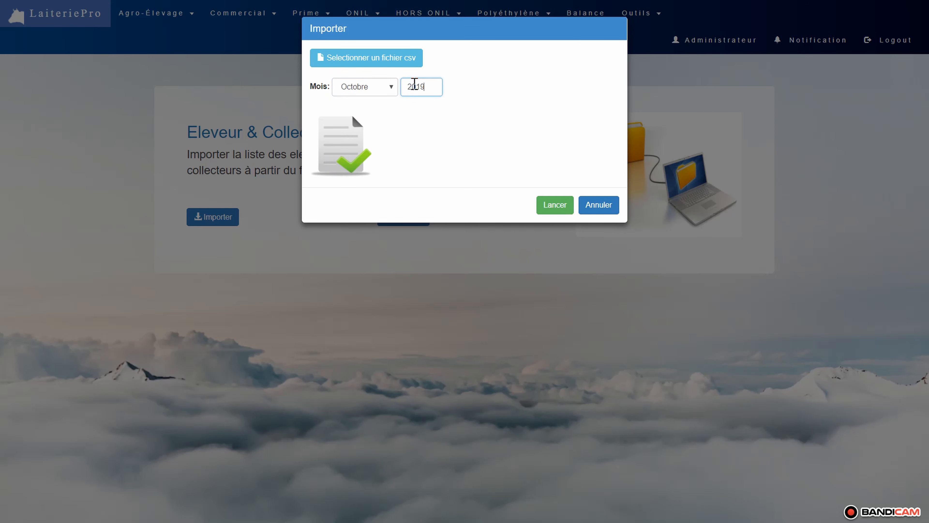
click(555, 204)
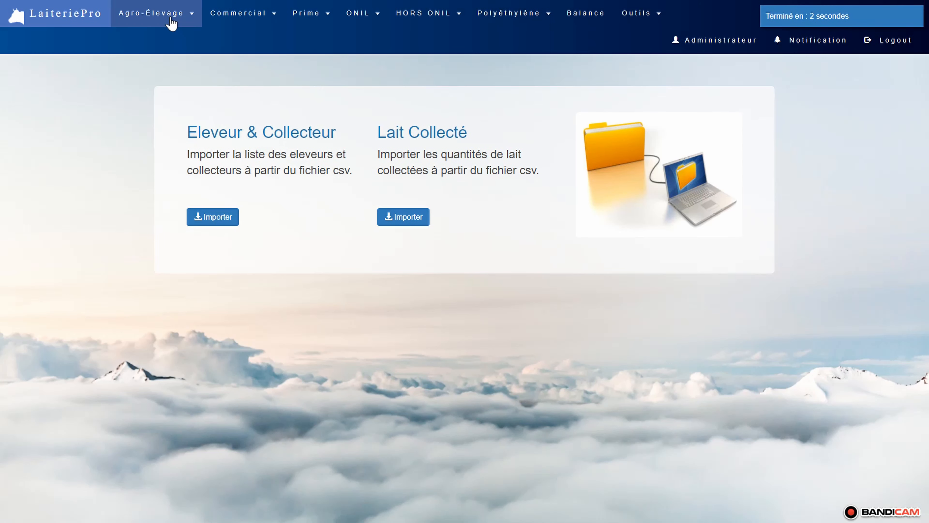
- Check the imported collector list and the identification and card records of the second to fifth listed breeders
click(171, 23)
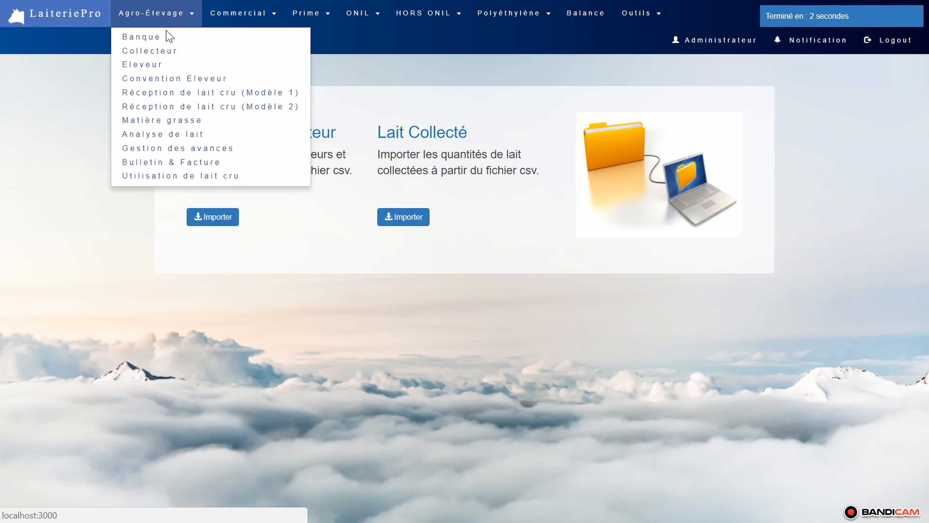
click(158, 50)
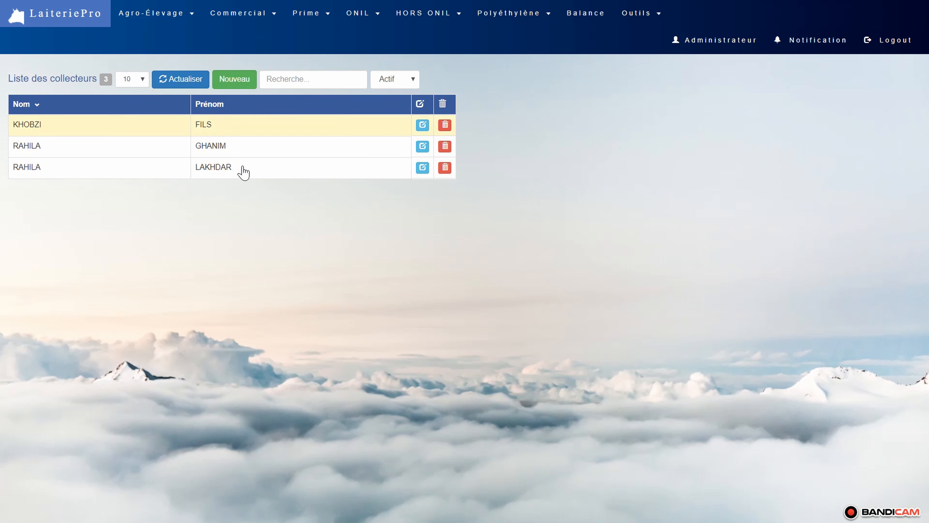
click(181, 14)
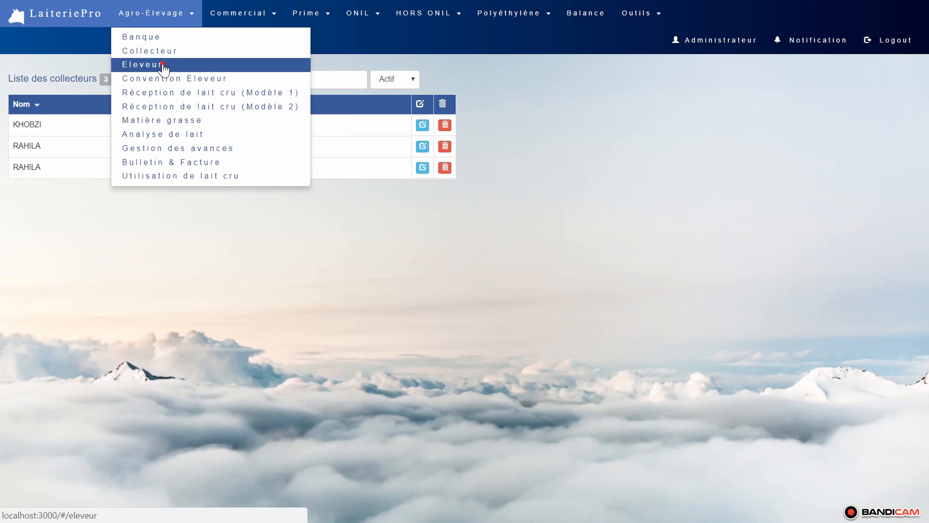
click(164, 67)
click(282, 147)
click(285, 167)
click(284, 188)
click(284, 210)
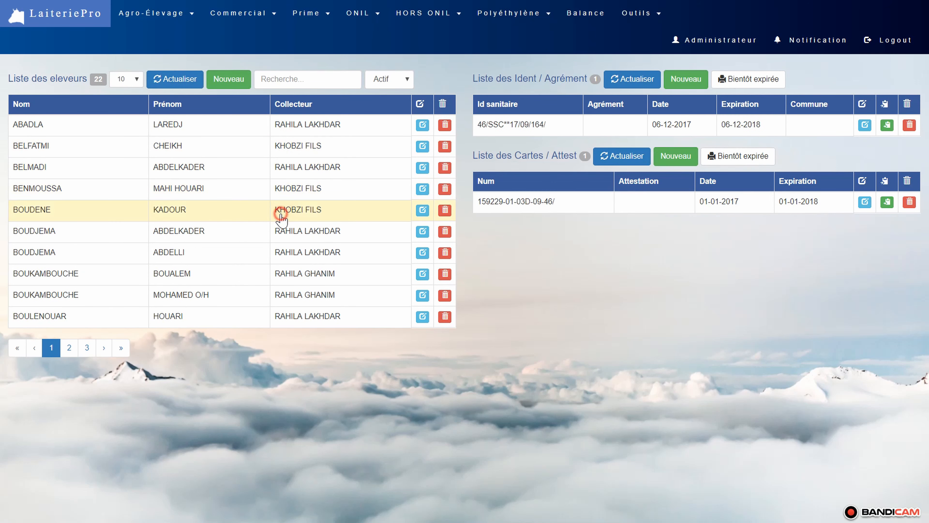
- Show 14 breeders per page and view the second page of the breeder list
click(124, 78)
click(123, 126)
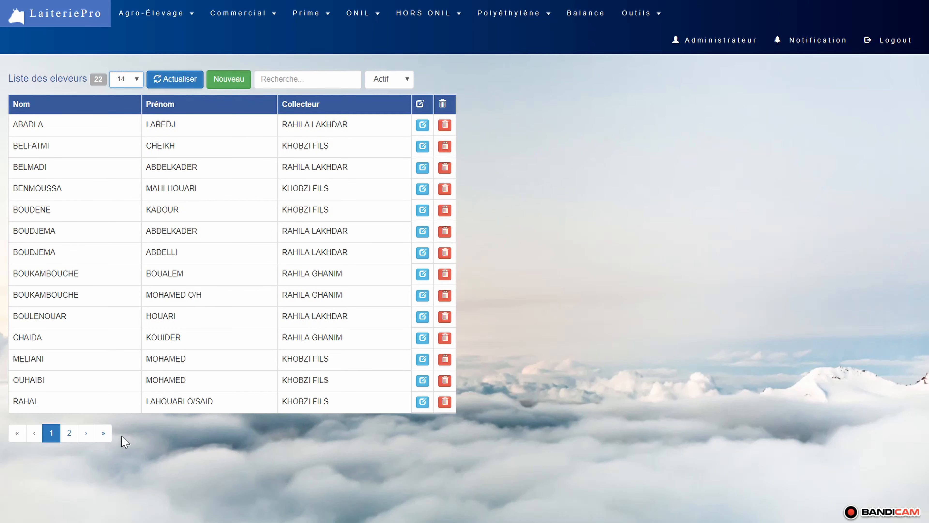
click(68, 439)
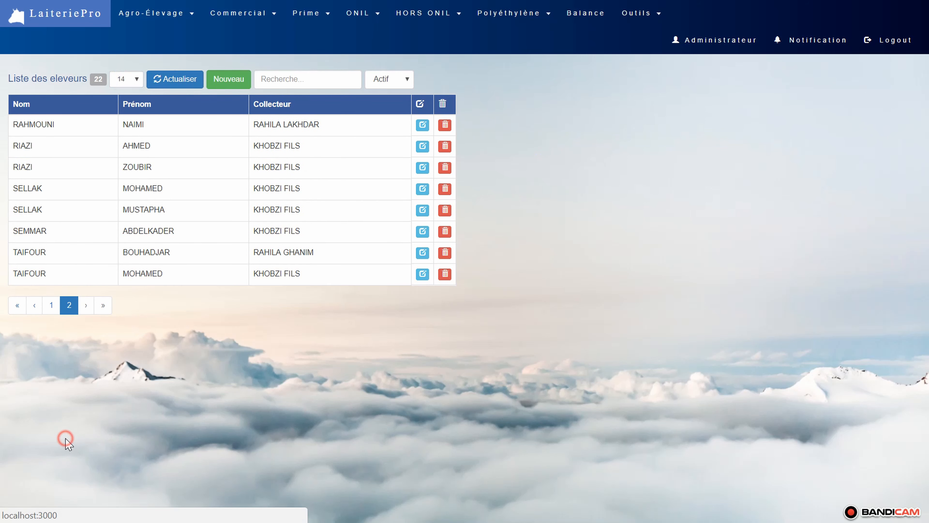
- Check the imported October 2019 quantities in raw milk reception (Modèle 2), including the third listed breeder's day 11 value
click(177, 23)
click(161, 109)
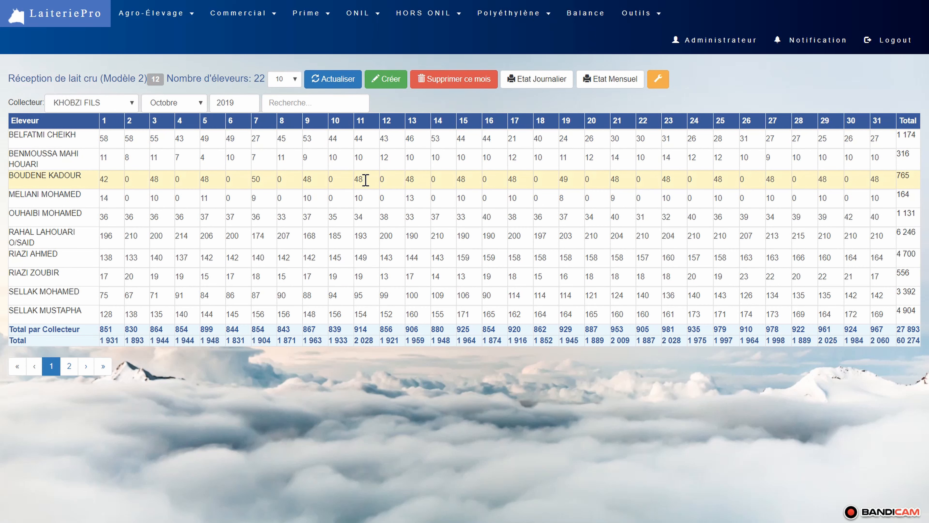
click(365, 179)
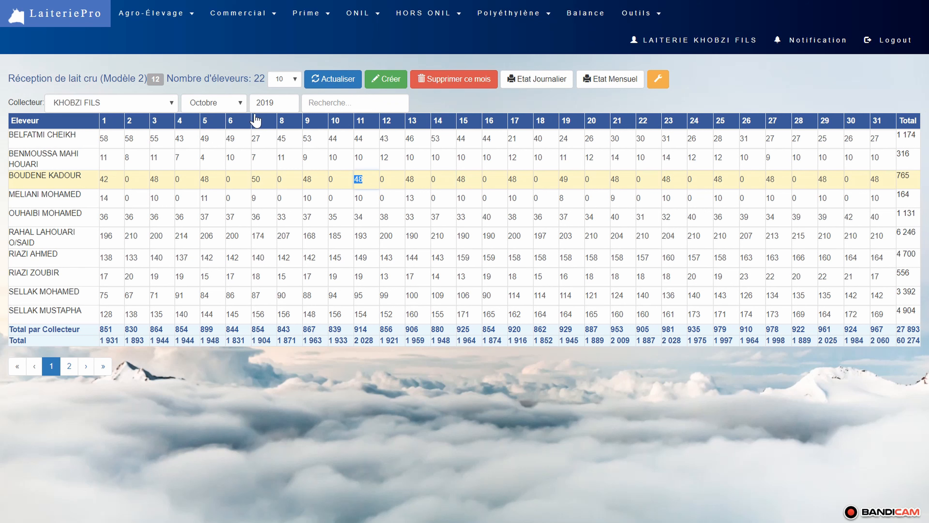
- Start a new milk analysis record dated 01-10-2019 for the collector KHOBZI FILS
click(161, 19)
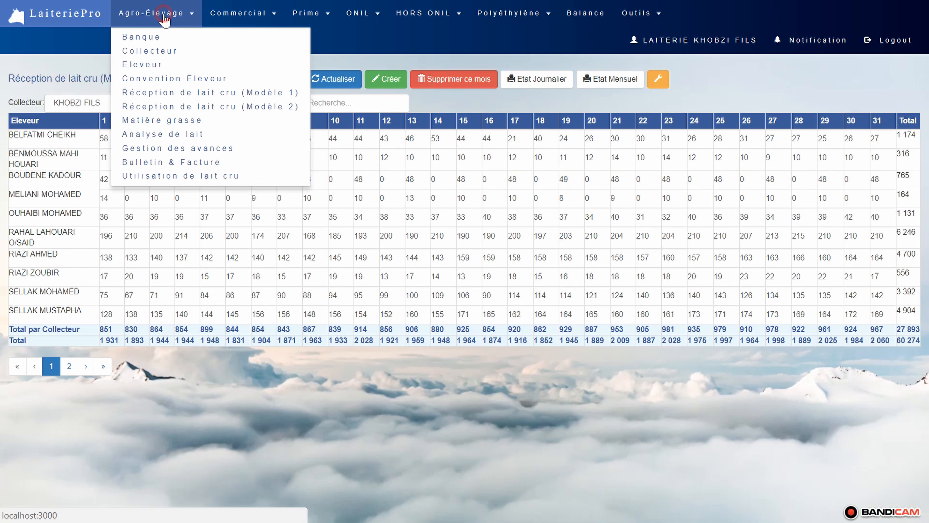
click(171, 138)
click(367, 82)
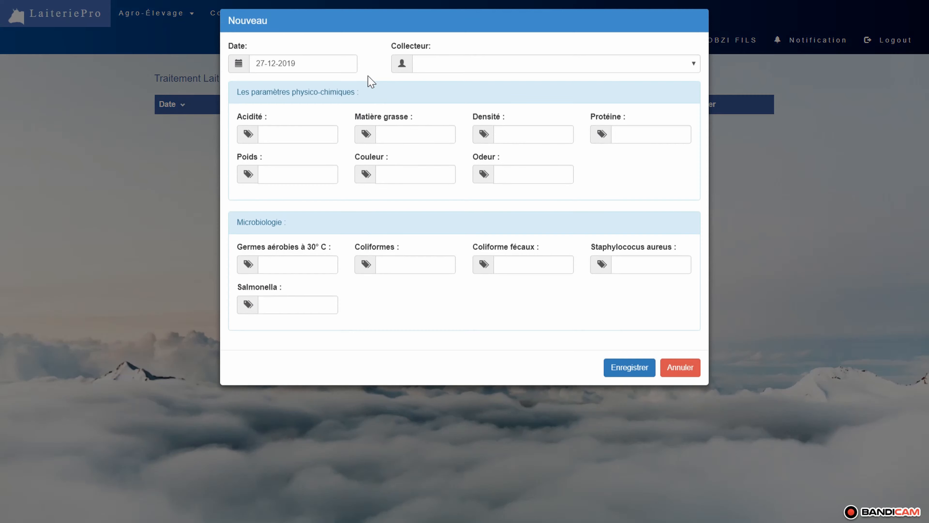
click(492, 77)
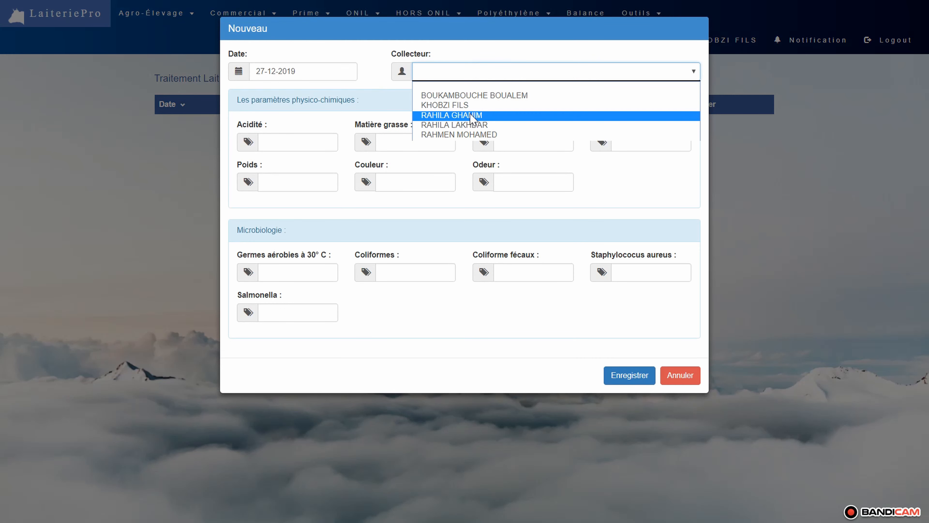
click(468, 106)
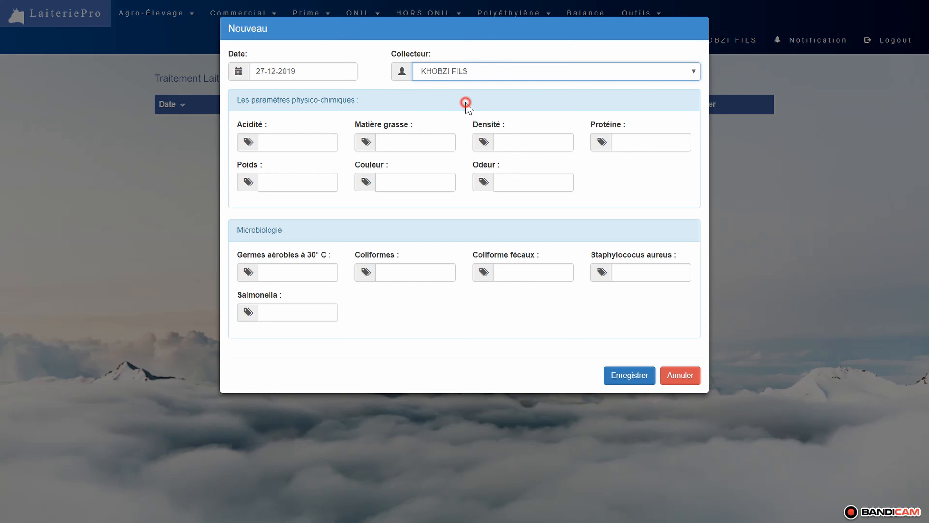
click(307, 72)
click(250, 124)
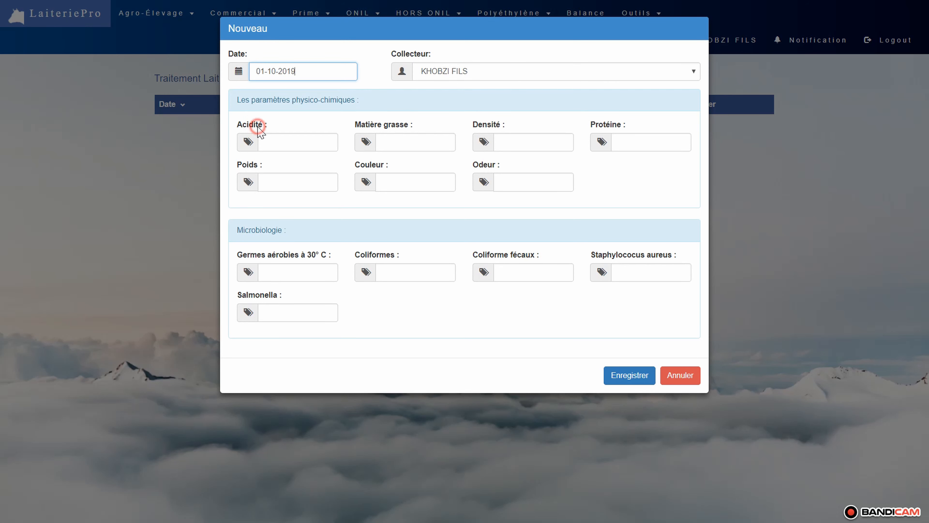
- Enter acidité 10, matière grasse 25, densité 62 and protéine 10 for the milk analysis and save the record
click(290, 139)
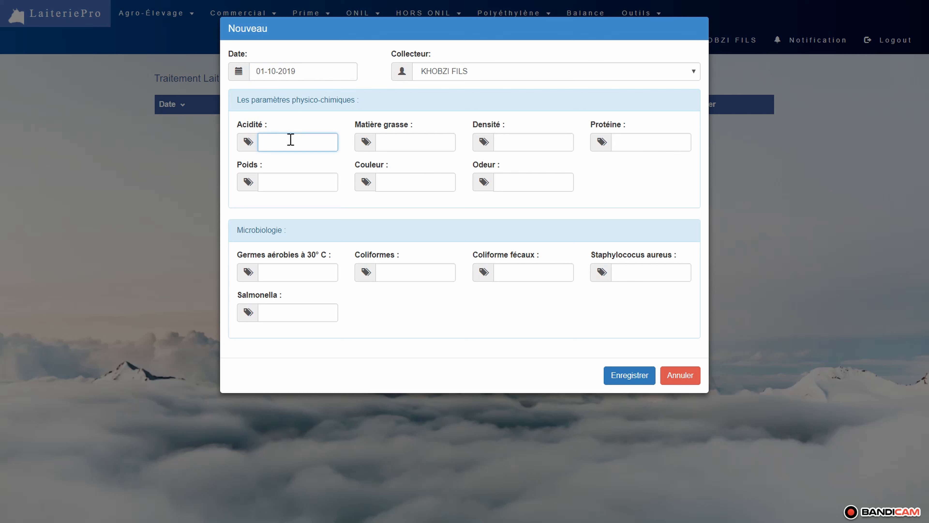
text(10)
key(Tab)
text(25)
key(Tab)
text(62)
key(Tab)
text(10)
key(Tab)
key(Tab)
key(Tab)
click(628, 377)
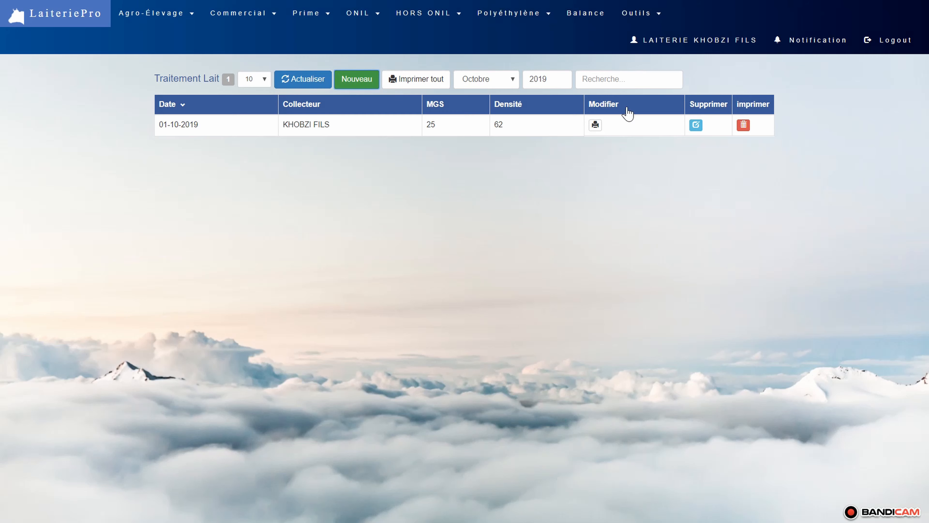
- Review the printable analysis sheet of the 01-10-2019 record, including its physico-chemical and microbiology sections, and close it
click(596, 125)
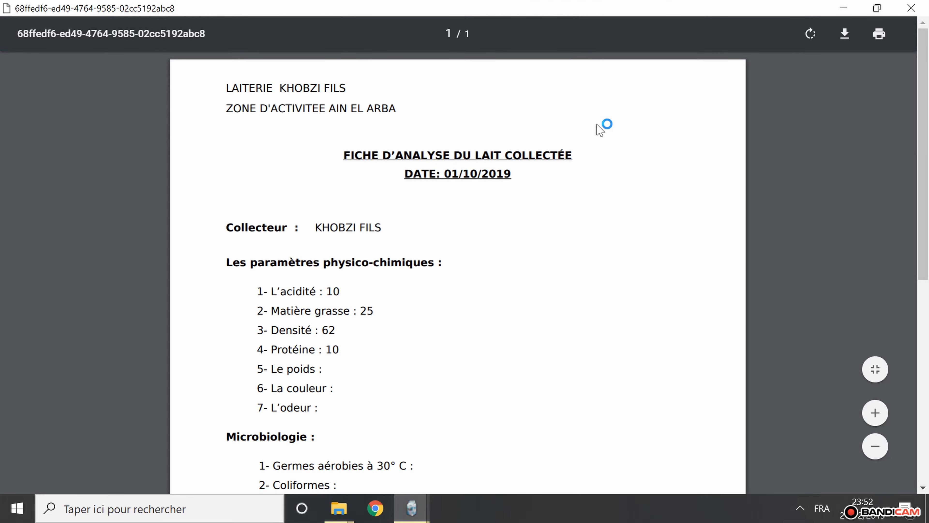
scroll(600, 130, down, 6)
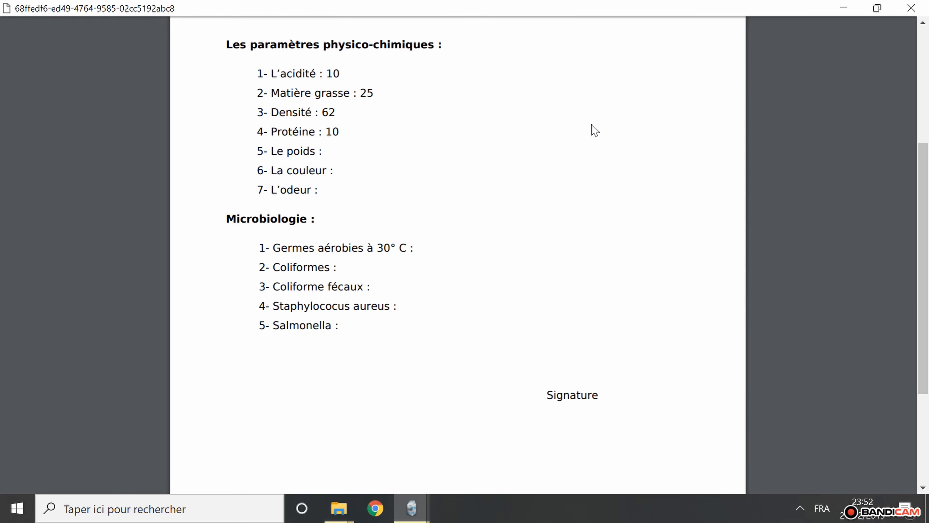
scroll(595, 130, up, 6)
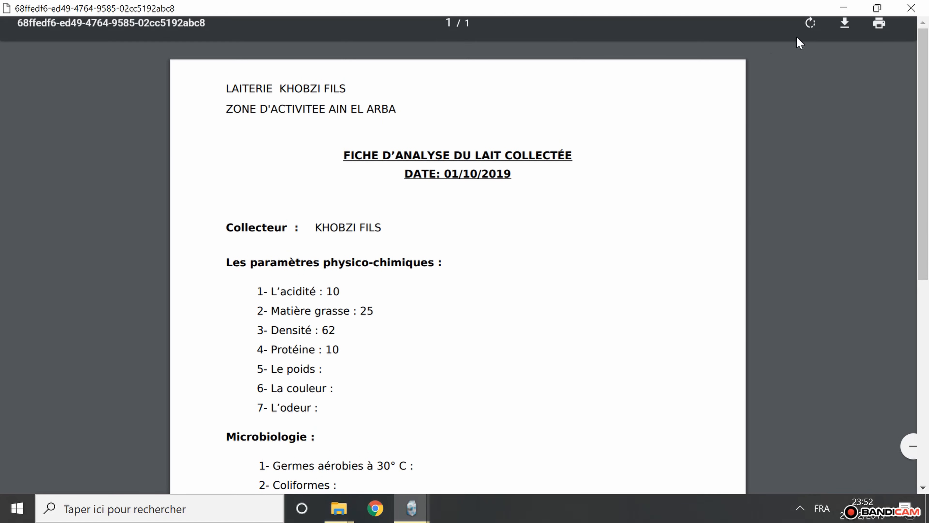
click(912, 8)
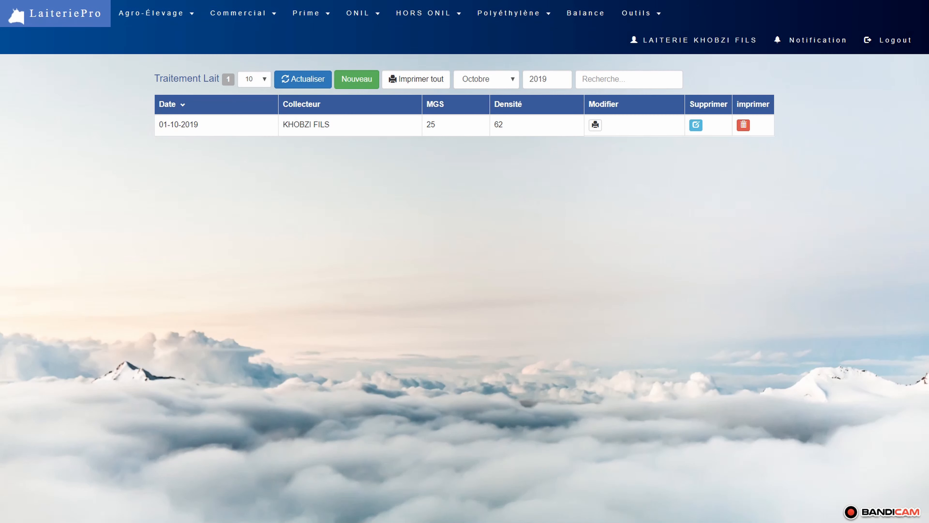
- Go to advance management for Octobre 2019, search for the breeder by name and open that breeder's advances
click(132, 13)
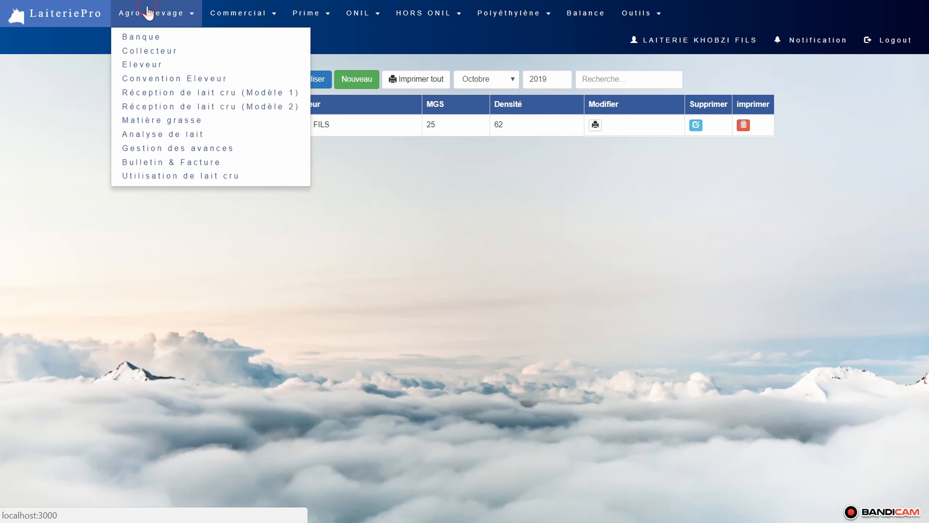
click(182, 148)
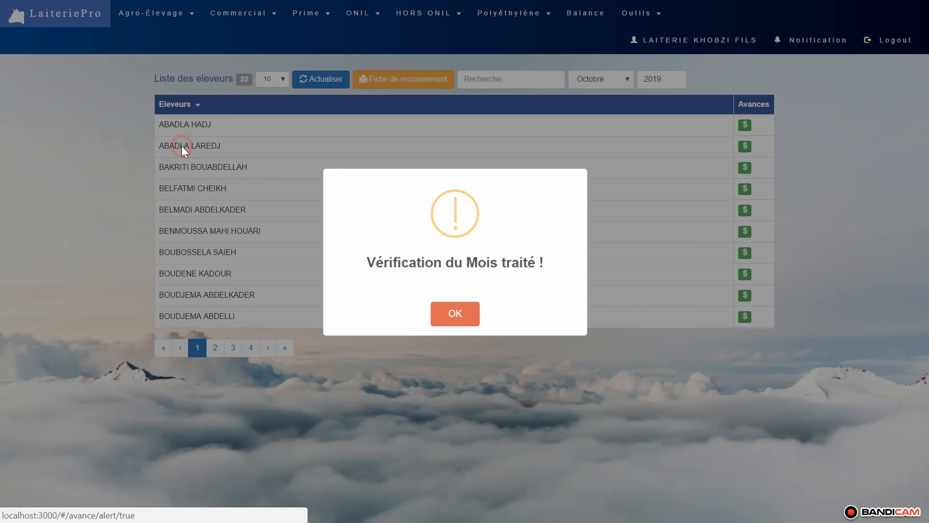
click(457, 317)
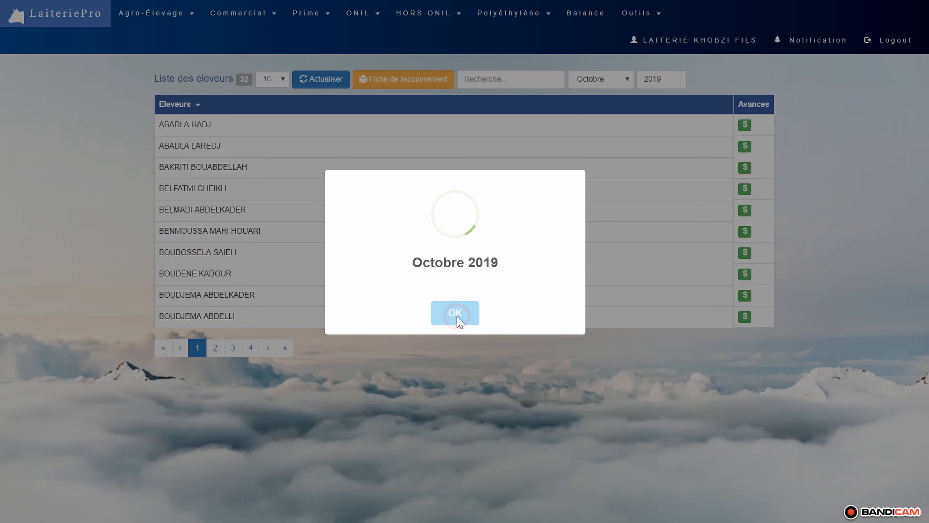
click(456, 320)
click(513, 79)
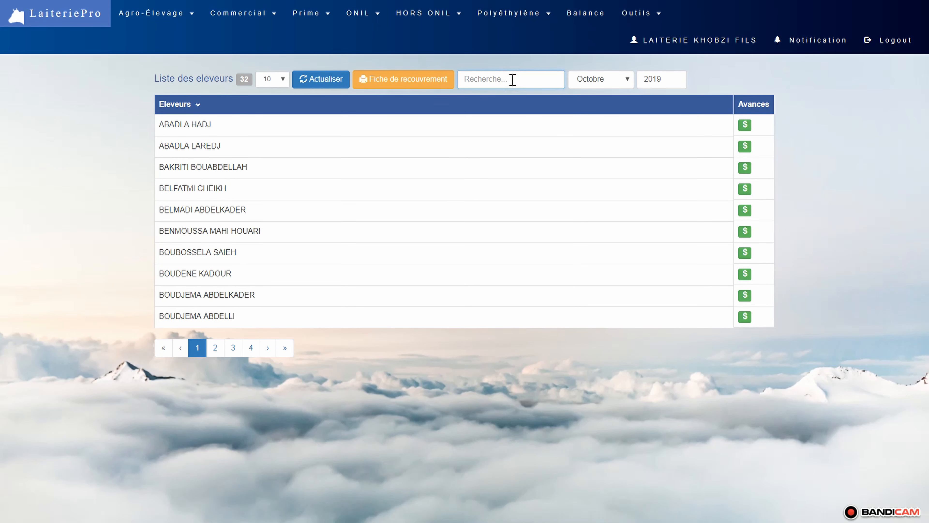
text(RIAZI AH)
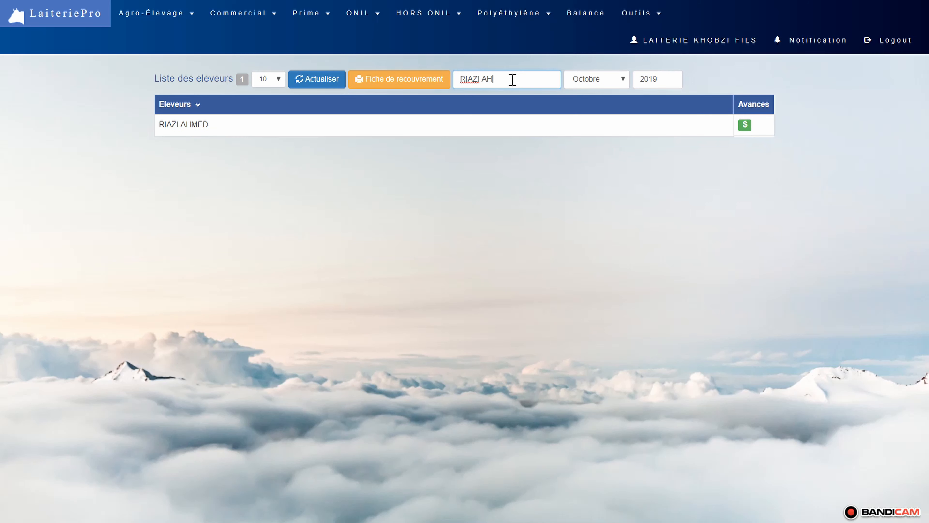
click(746, 127)
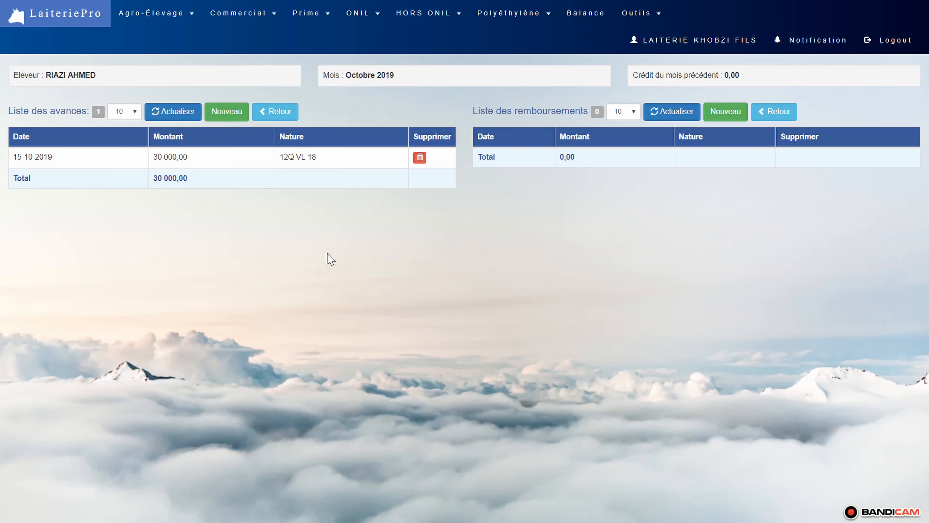
- Record a new advance of 2 000 000,00 dated 31-10-2019 with the observation ACHAT DES VACHES LAITIERES
click(234, 113)
click(380, 78)
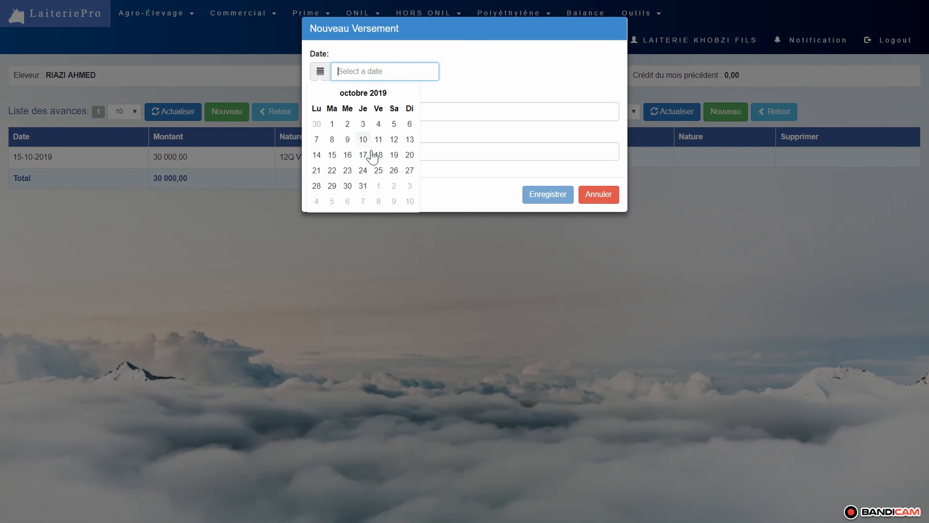
click(364, 185)
click(399, 115)
text(2 000 000)
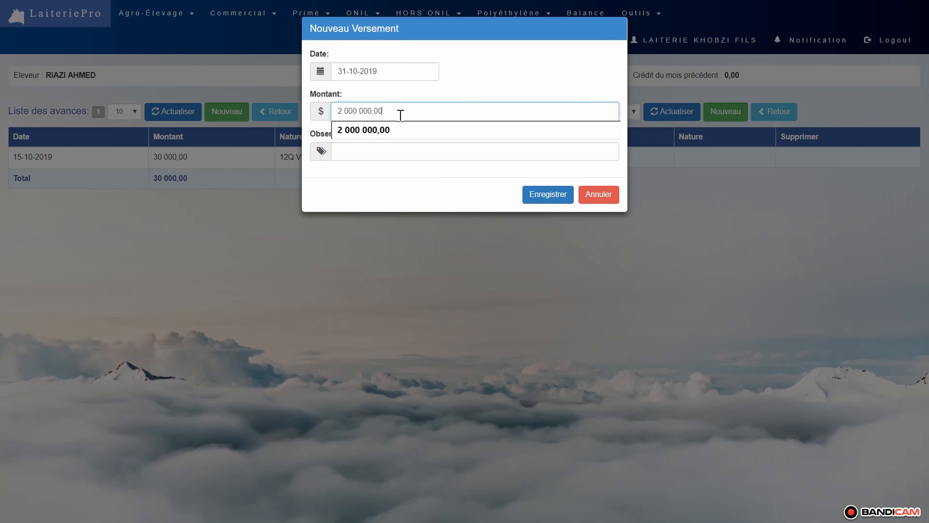
key(Tab)
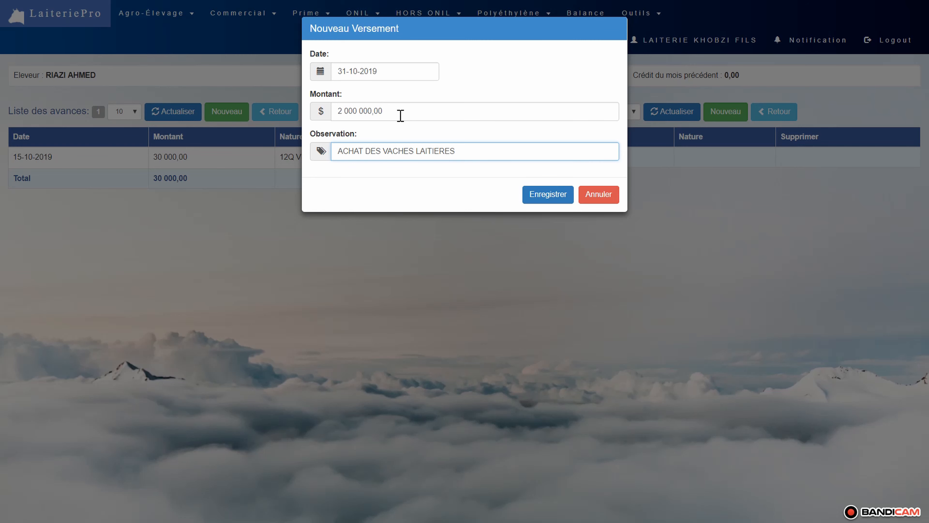
key(Tab)
key(Return)
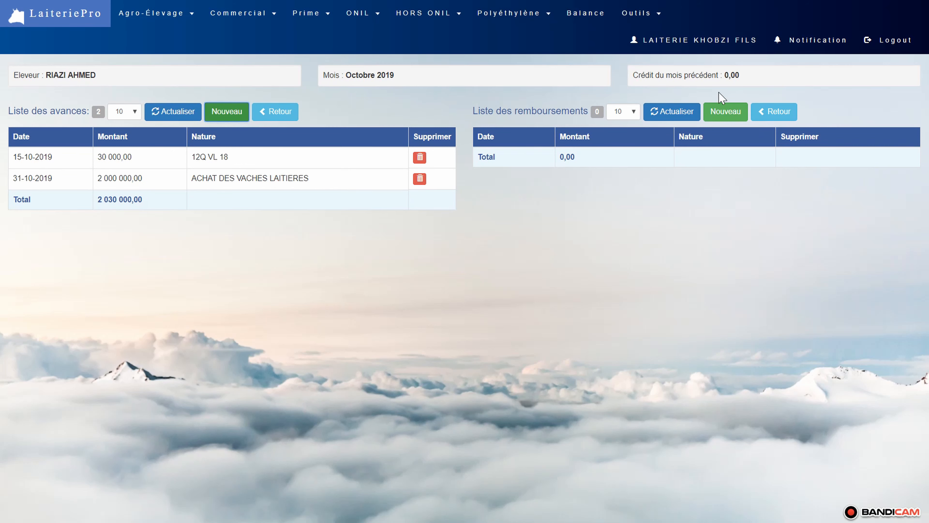
- Record a repayment of 50 000,00 dated 31-10-2019 with the observation PRIME DE SOUTIEN (SEPTEMBRE 2019)
click(723, 113)
click(363, 71)
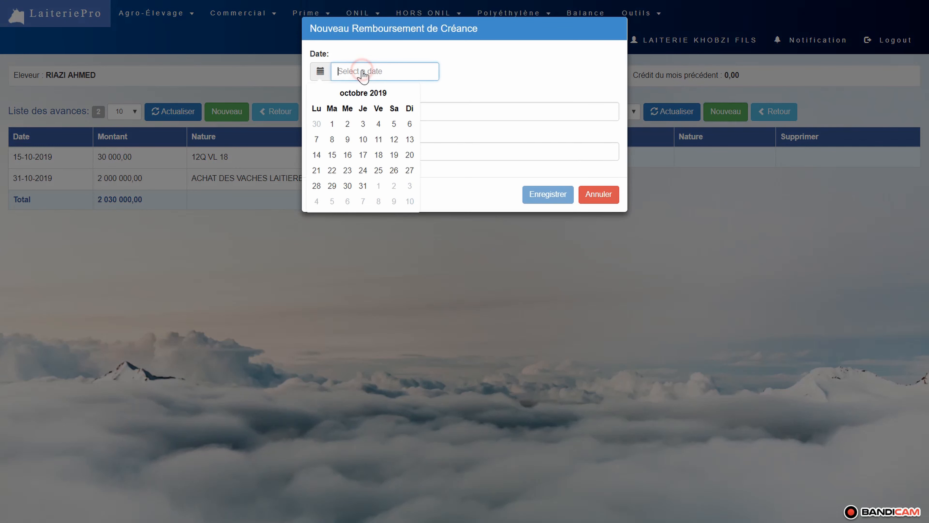
click(364, 186)
click(418, 112)
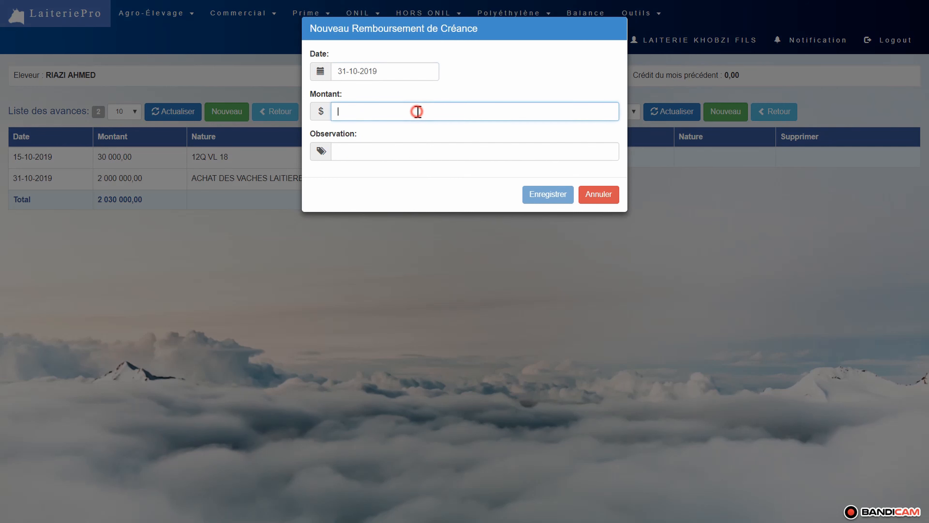
text(0,050000)
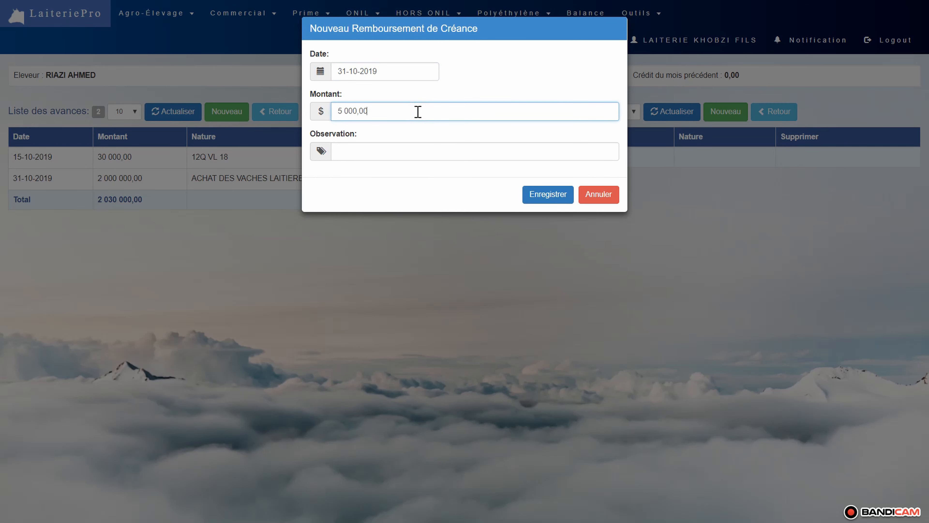
key(Tab)
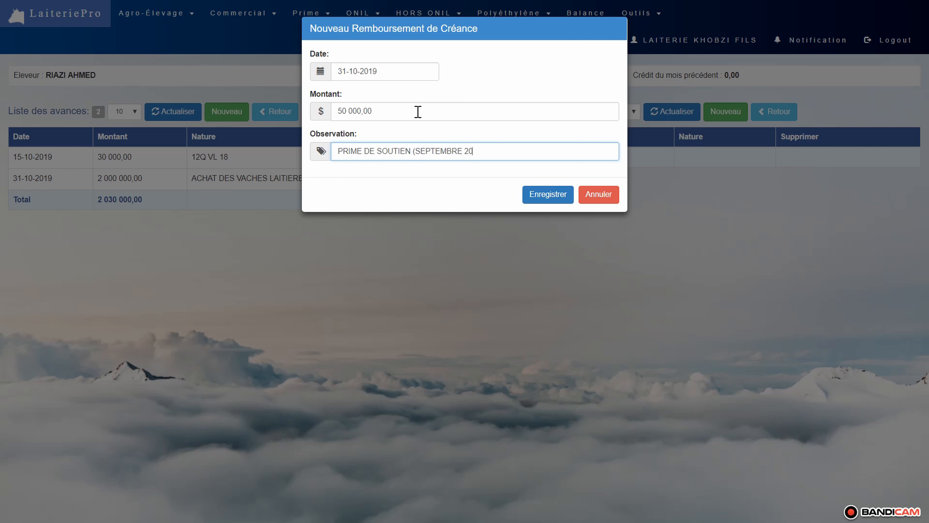
key(Tab)
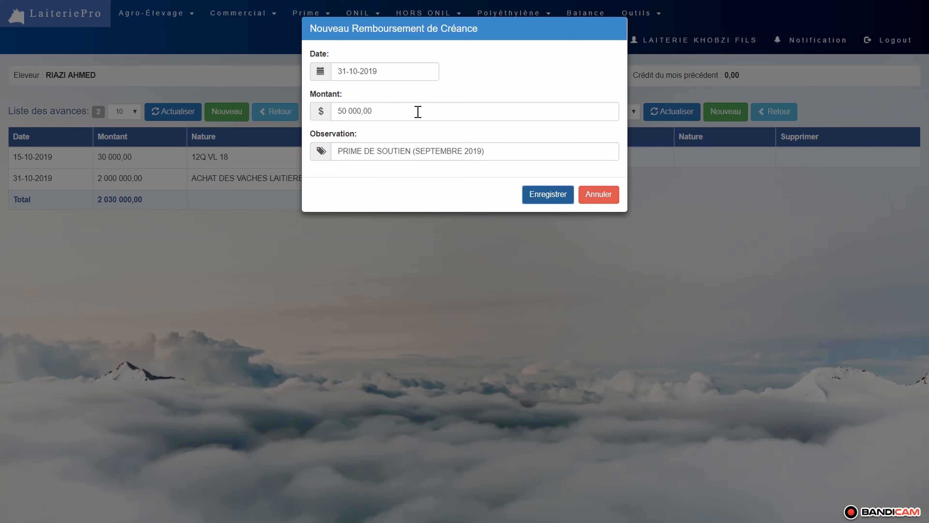
key(Return)
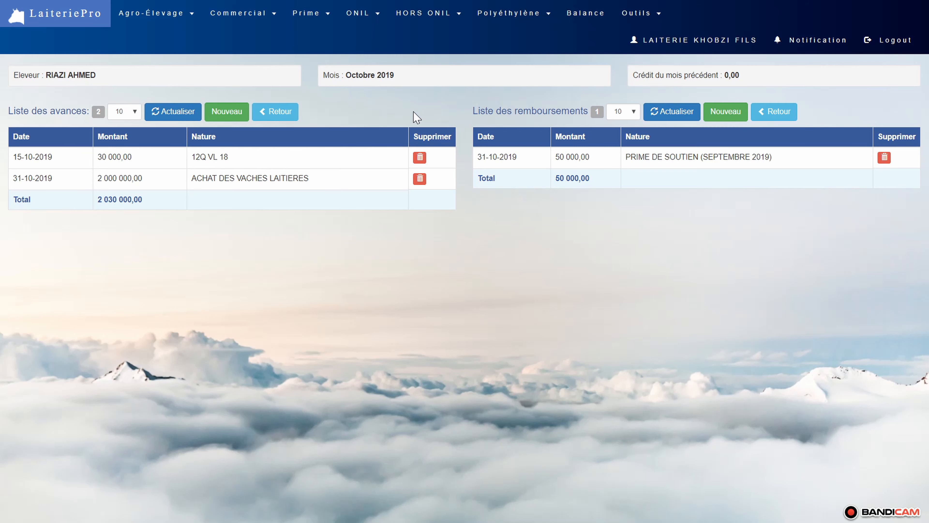
- Return to the breeder list and review the Octobre 2019 Fiche de recouvrement through to the month's total outstanding balance, then close it
click(272, 112)
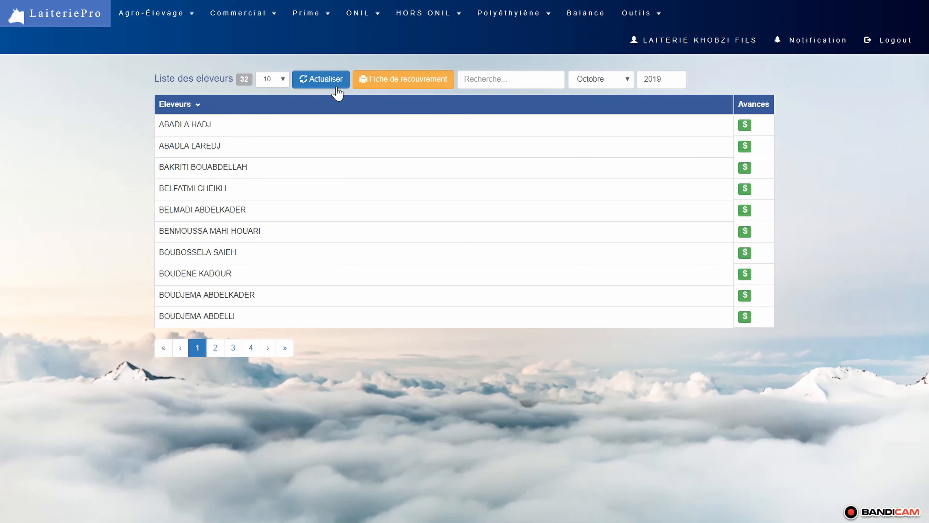
click(405, 81)
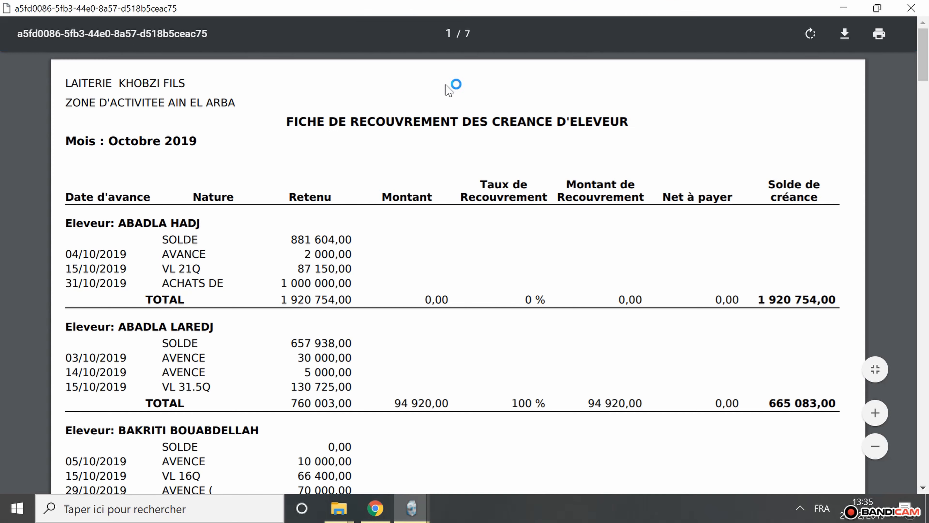
drag(635, 122, 66, 141)
drag(825, 190, 765, 192)
scroll(767, 225, down, 20)
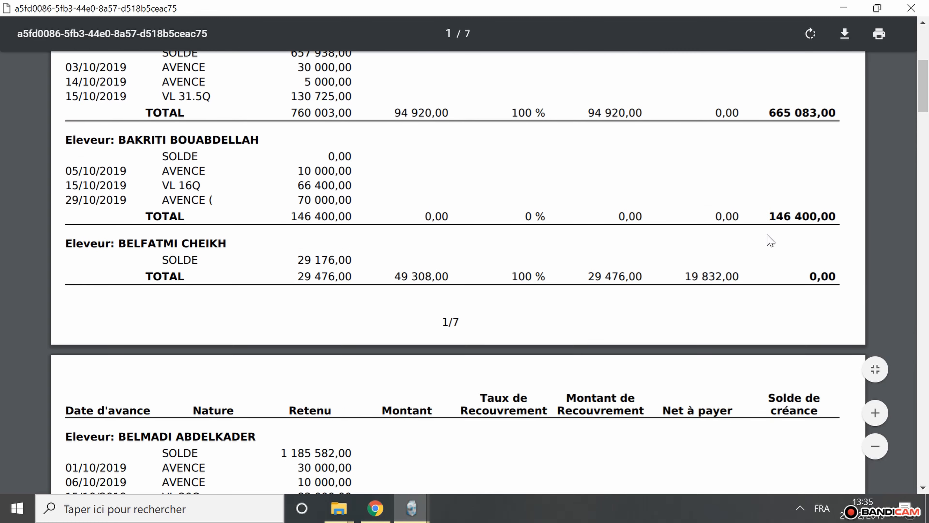
scroll(768, 235, down, 20)
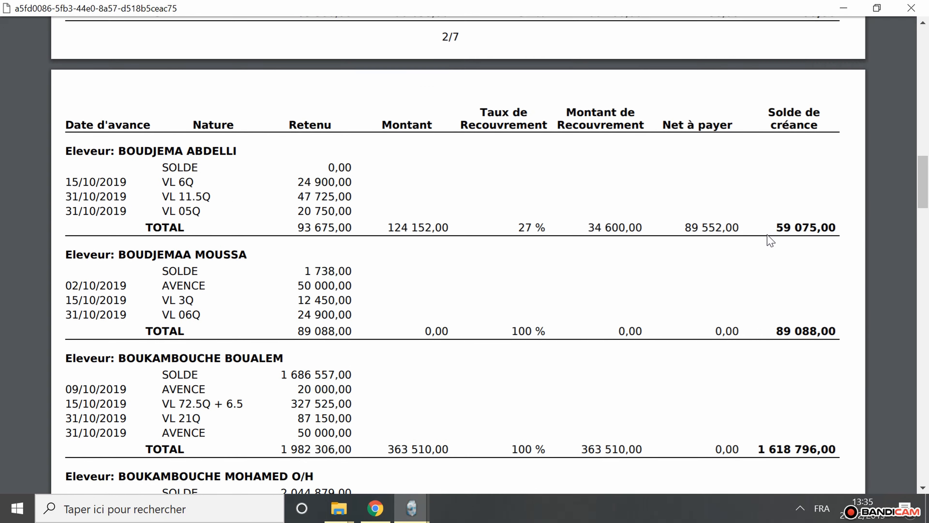
scroll(771, 240, down, 20)
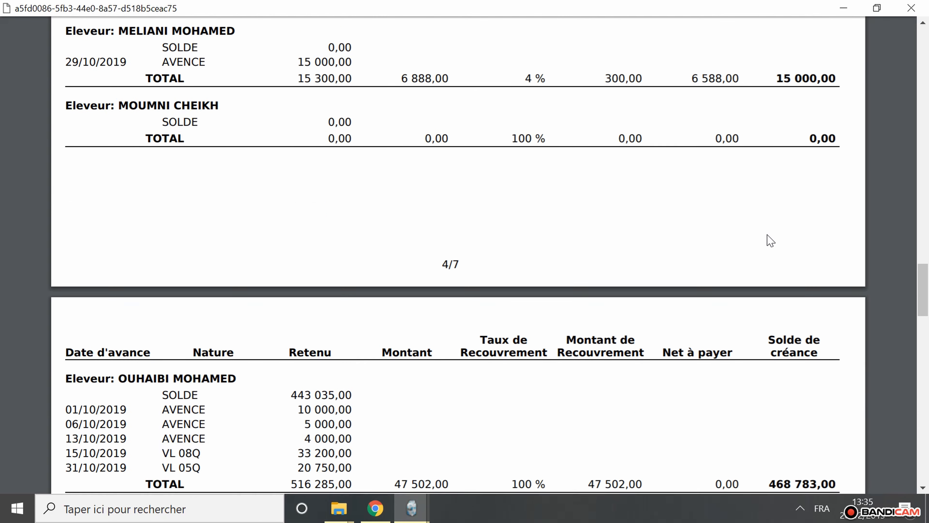
scroll(771, 241, down, 10)
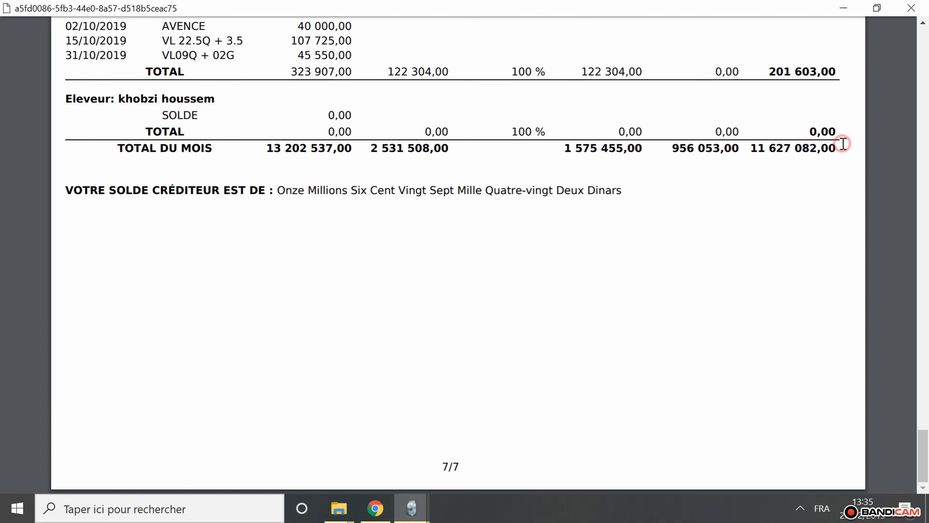
mouse_move(845, 143)
mouse_down()
mouse_move(751, 148)
mouse_move(840, 146)
mouse_up()
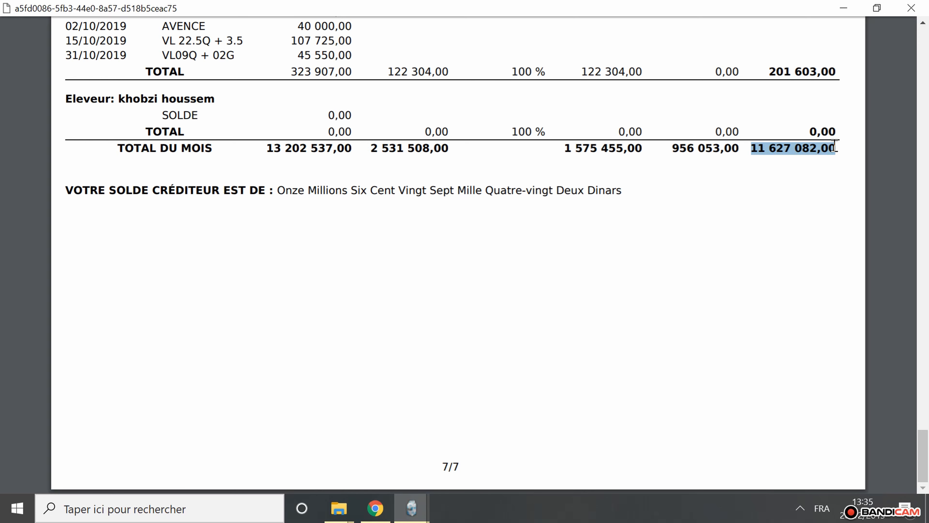
click(922, 8)
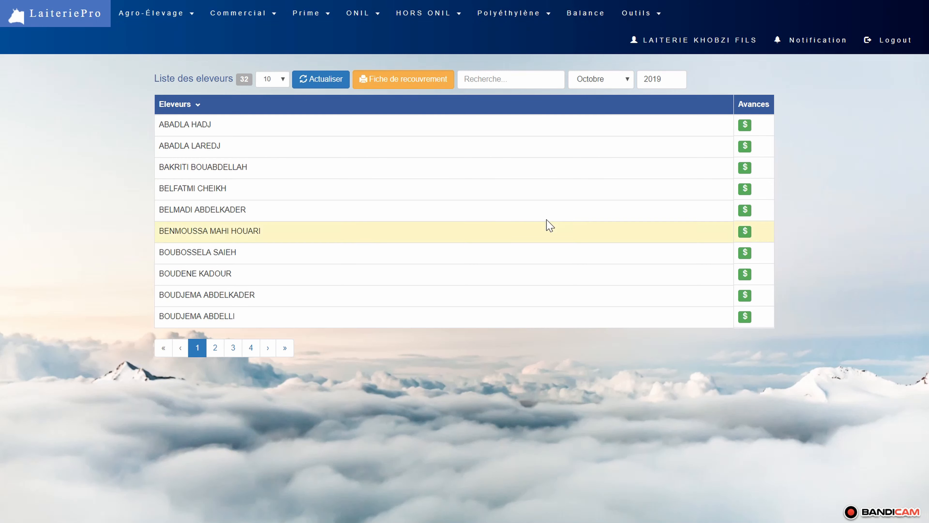
- Create the Octobre 2019 breeder pay slips with an analysis charge of 200 and a litre price of 42,00, and calculate their credits
click(150, 11)
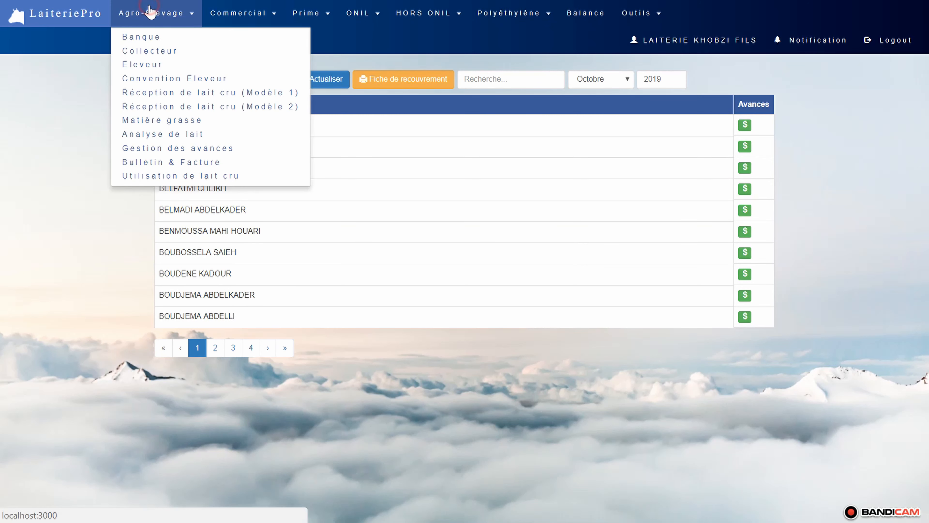
click(175, 162)
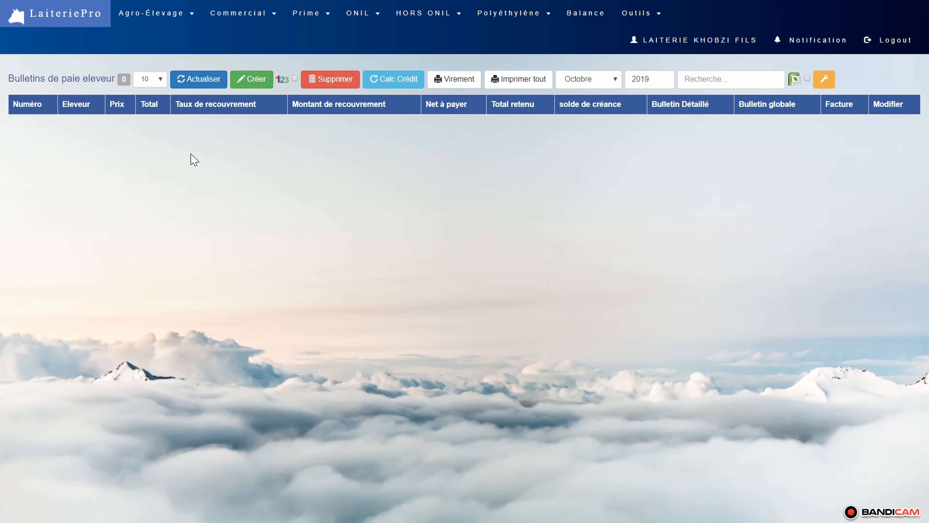
click(252, 79)
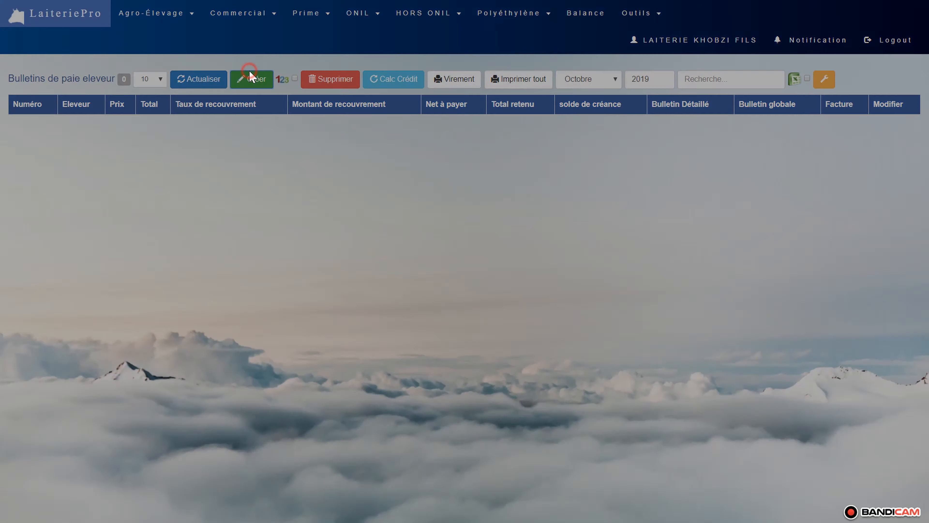
drag(351, 68, 306, 73)
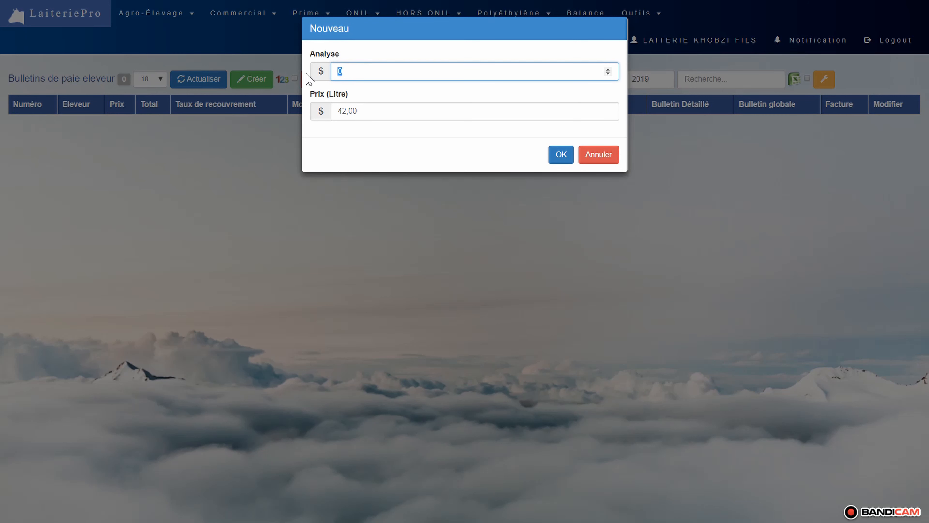
text(200)
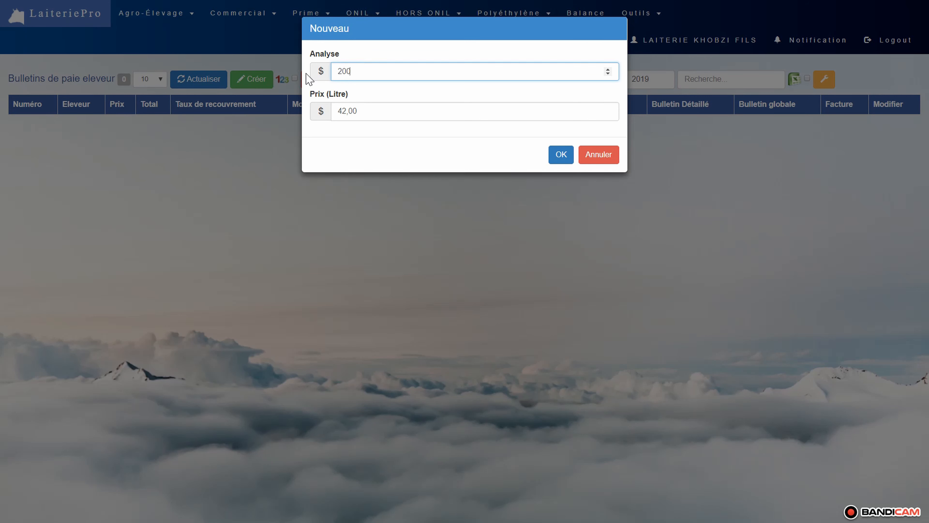
key(Tab)
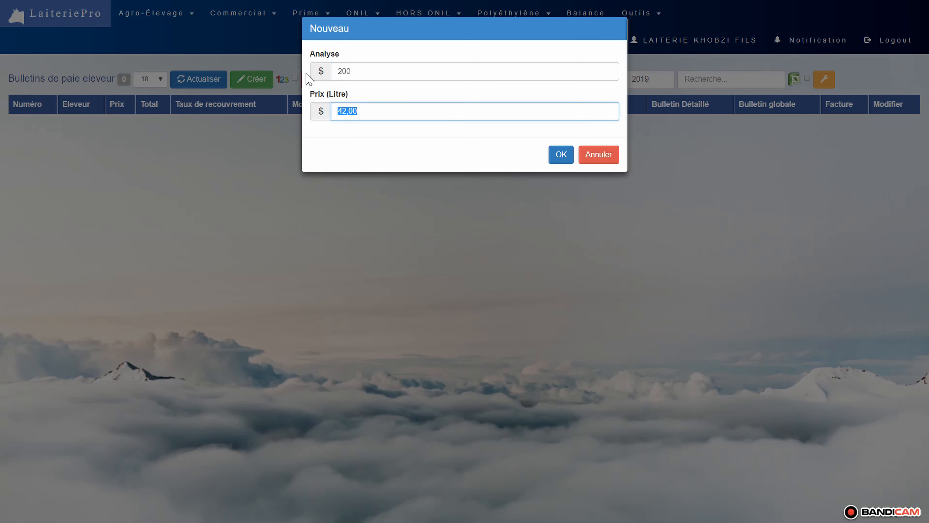
key(Return)
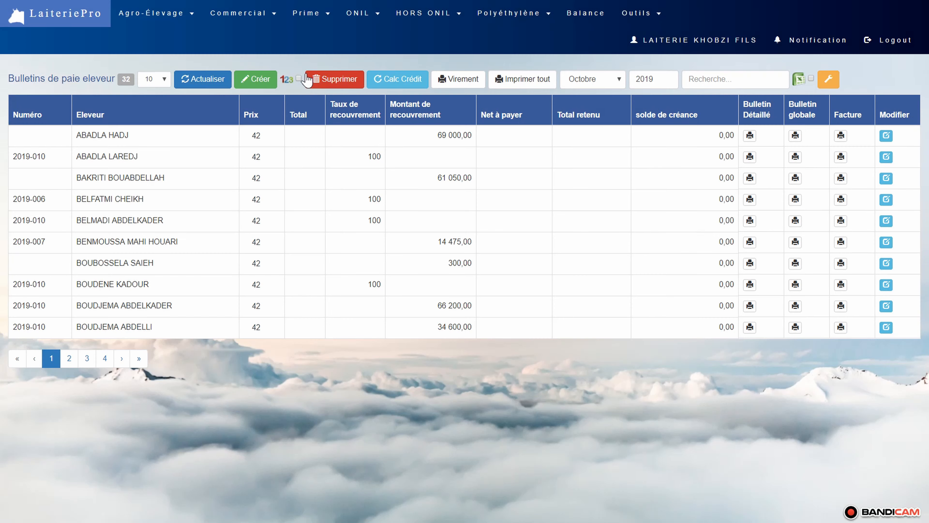
click(406, 79)
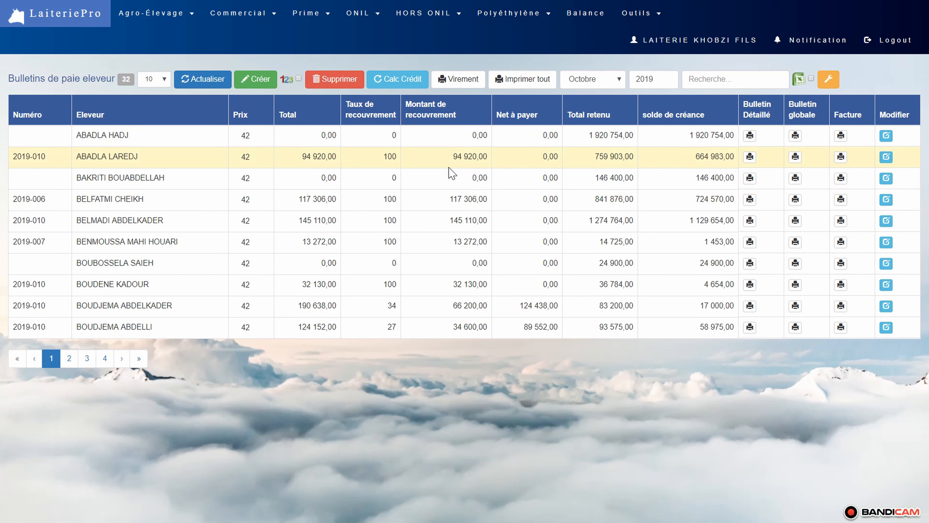
- Generate the Bulletin Globale printout for all breeders without zero totals, look through its pages and close it
click(513, 80)
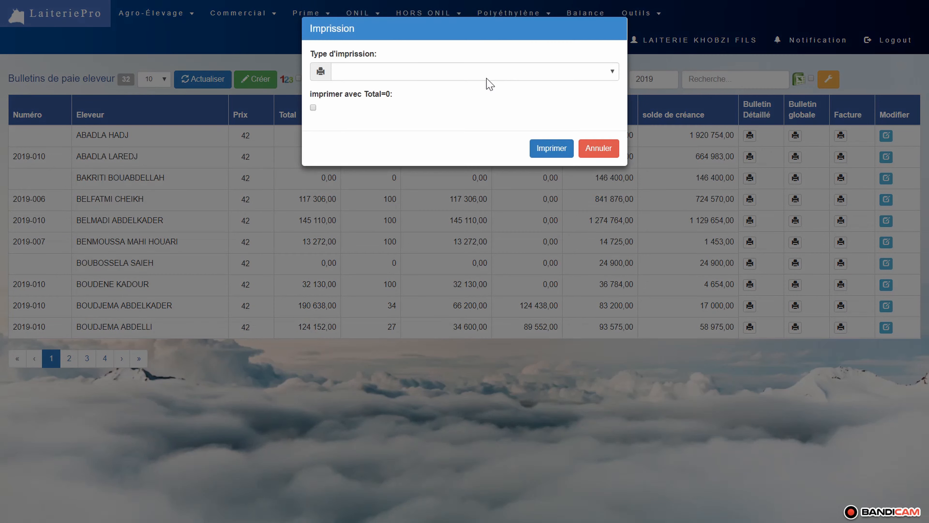
click(452, 70)
click(366, 96)
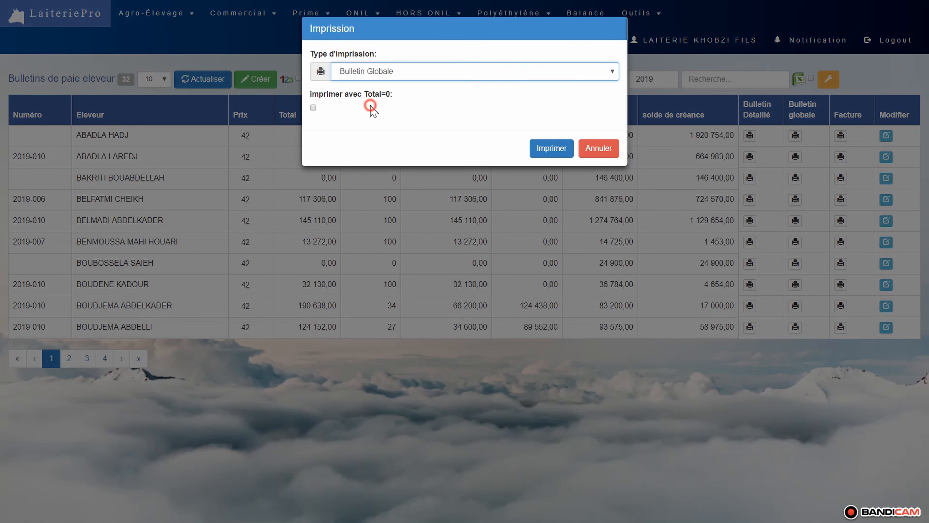
click(541, 151)
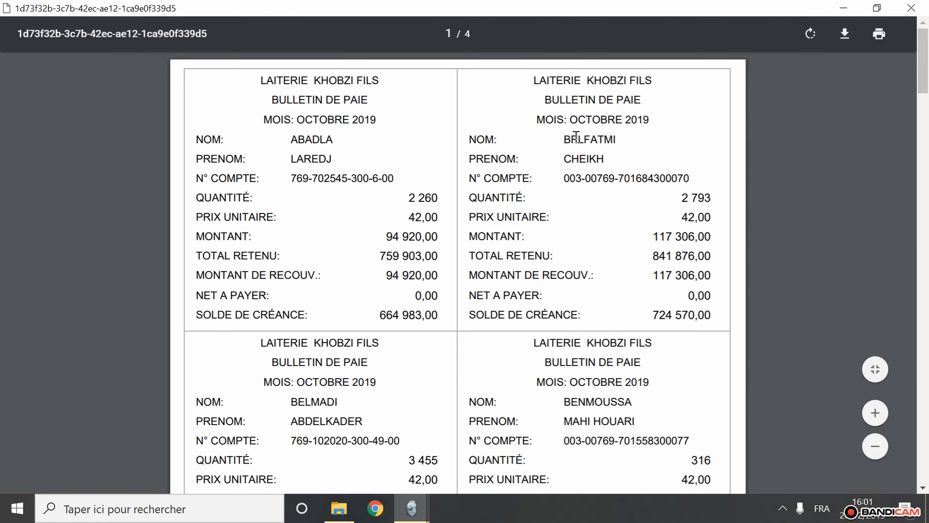
scroll(621, 127, down, 15)
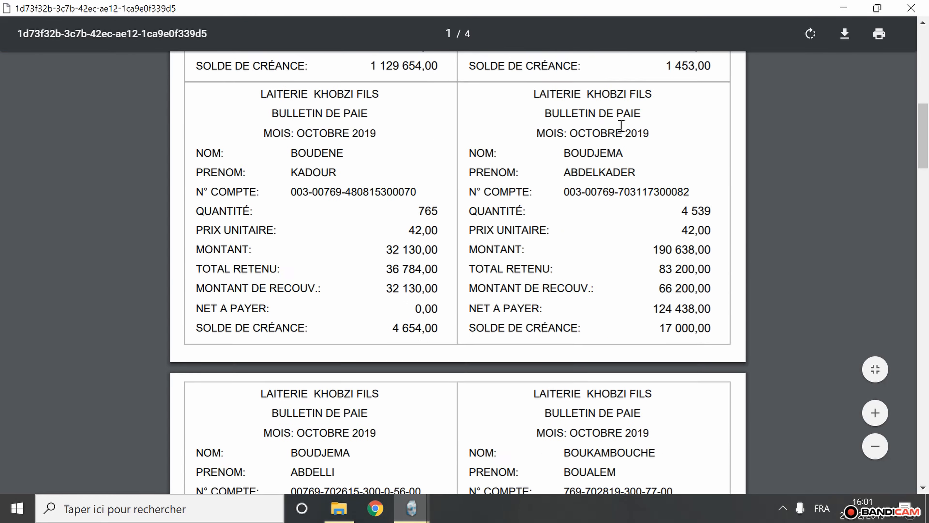
scroll(621, 127, down, 20)
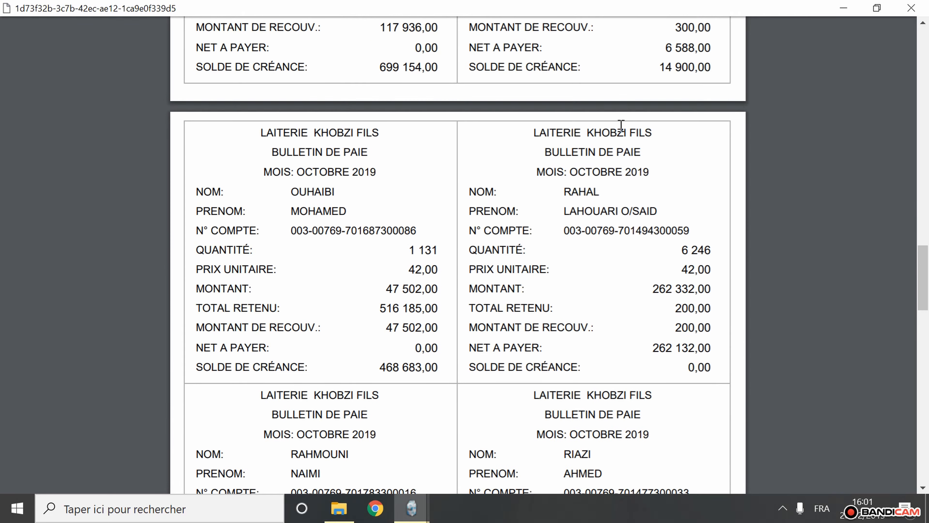
scroll(621, 126, down, 3)
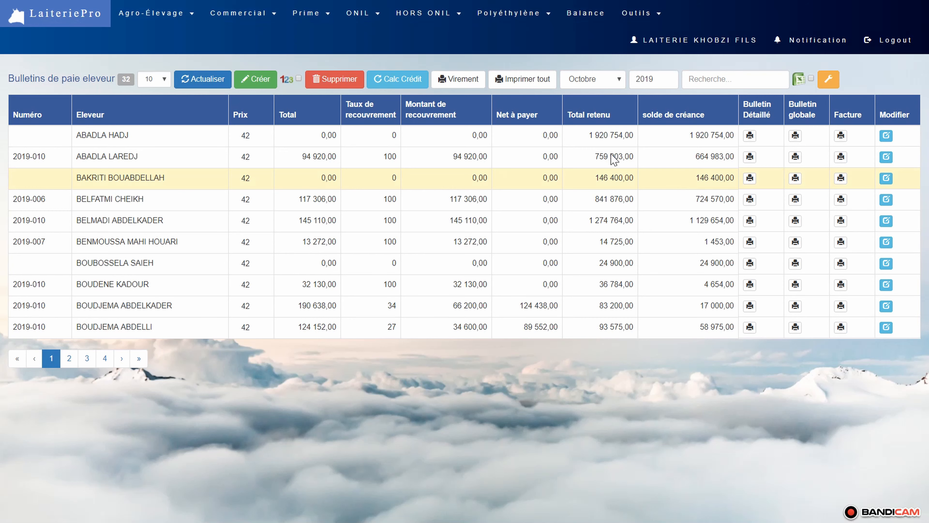
- Generate the Bulletin Détaillé printout for all breeders without zero totals and bring the first pay slip's amounts into view
click(524, 81)
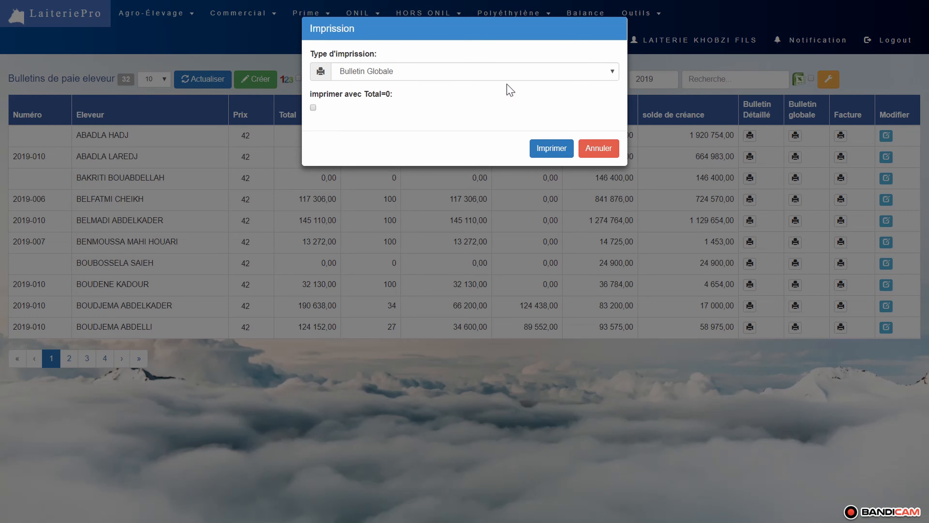
click(465, 72)
click(394, 87)
click(569, 149)
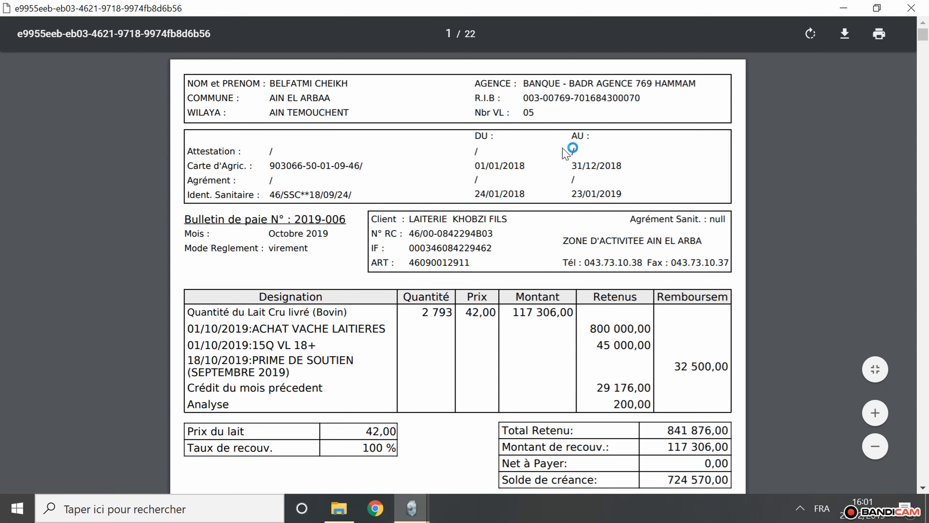
scroll(567, 154, down, 13)
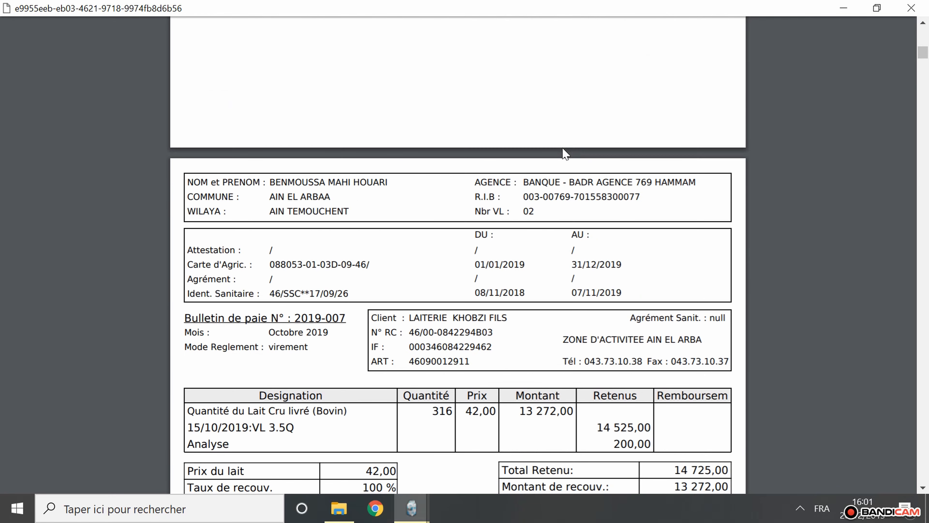
scroll(564, 153, up, 9)
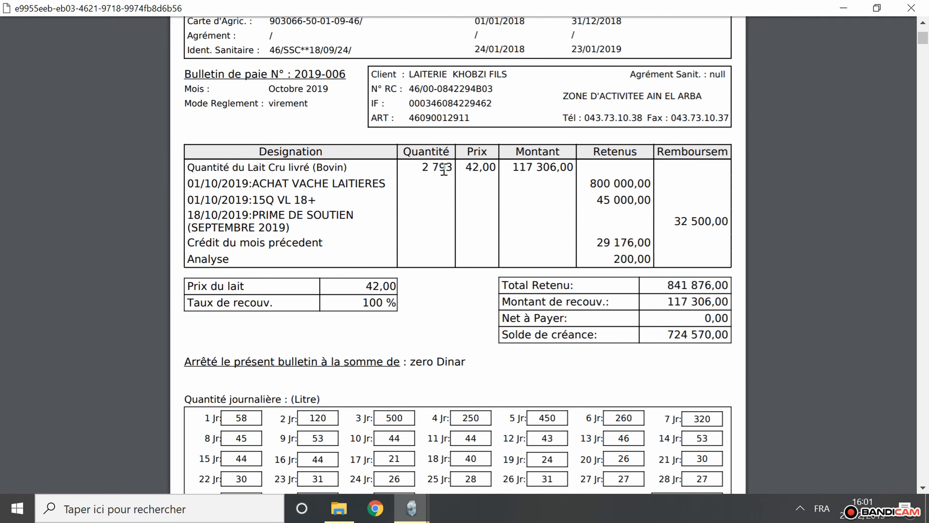
- Examine the first detailed slip's milk quantity, price and amount, its advances, repayment and retained sums, the outstanding balance and daily quantities
drag(451, 167, 428, 167)
click(476, 168)
drag(511, 167, 561, 161)
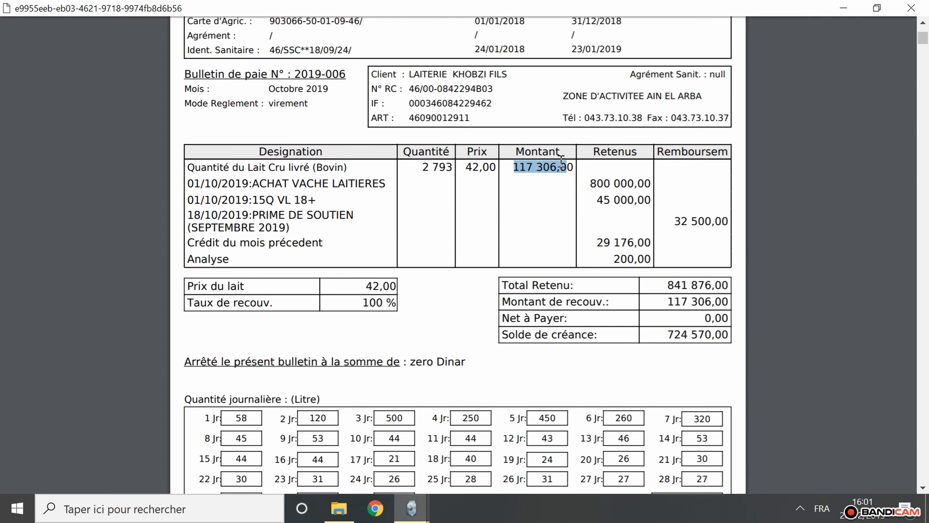
click(541, 176)
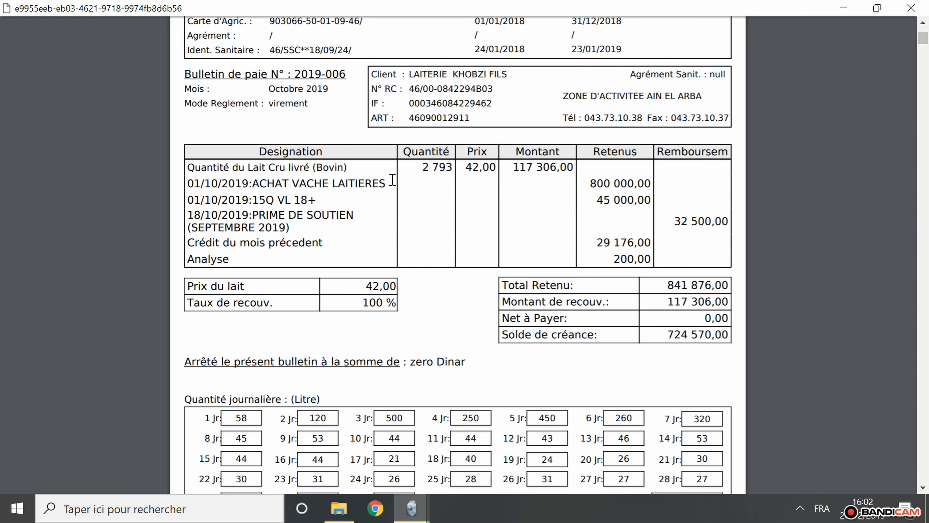
drag(392, 179, 186, 182)
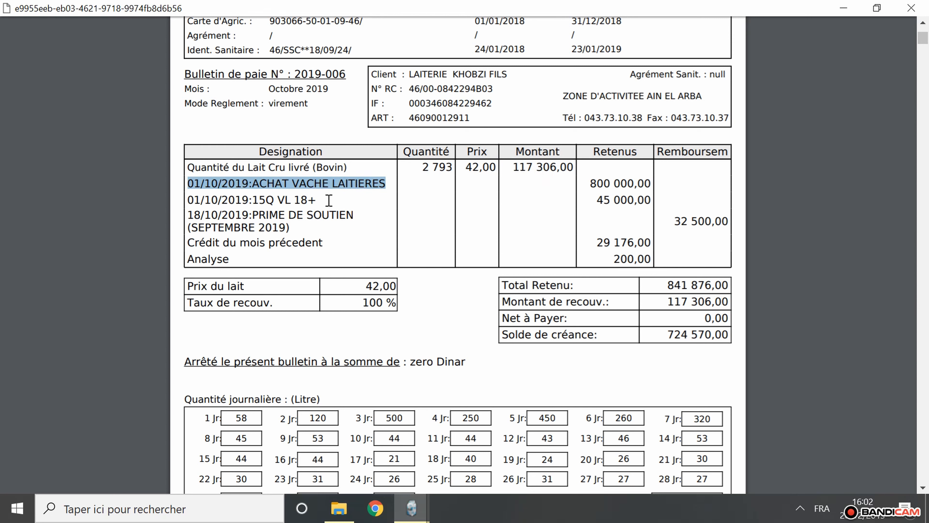
drag(329, 200, 189, 200)
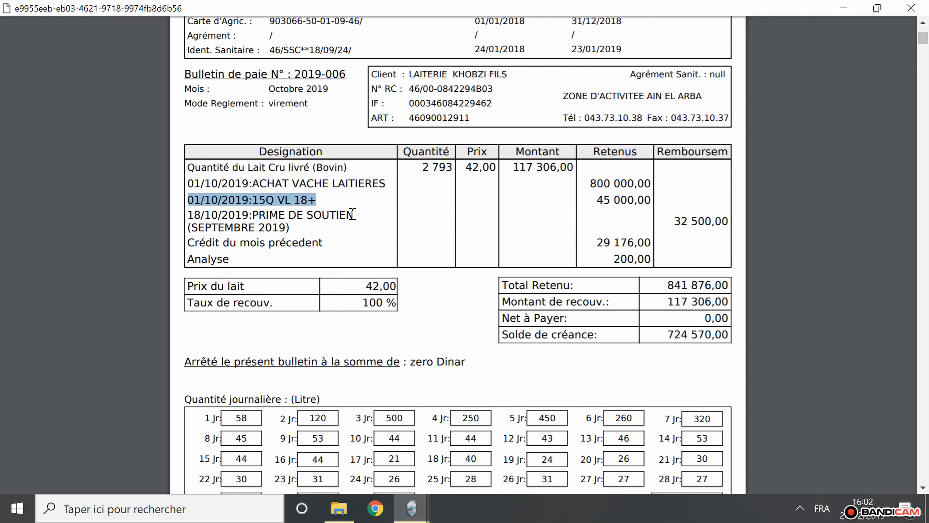
drag(353, 214, 198, 217)
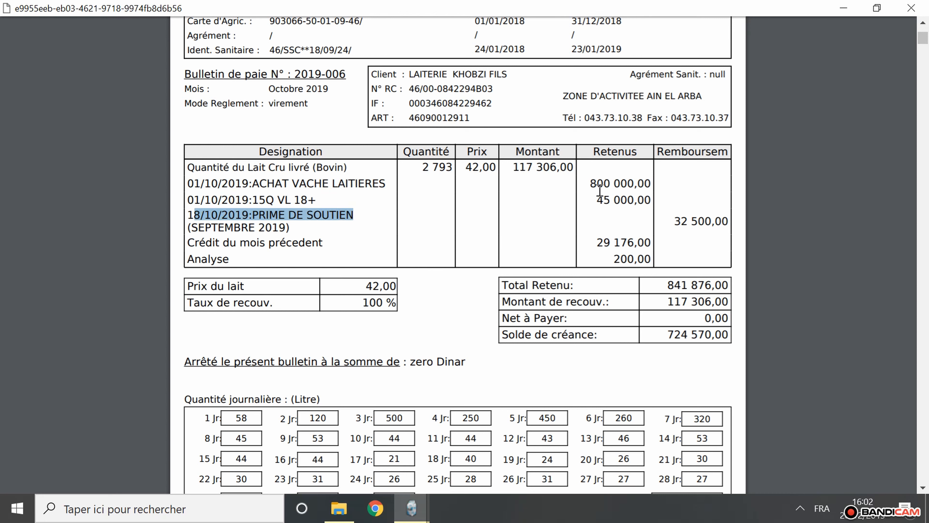
drag(593, 183, 653, 216)
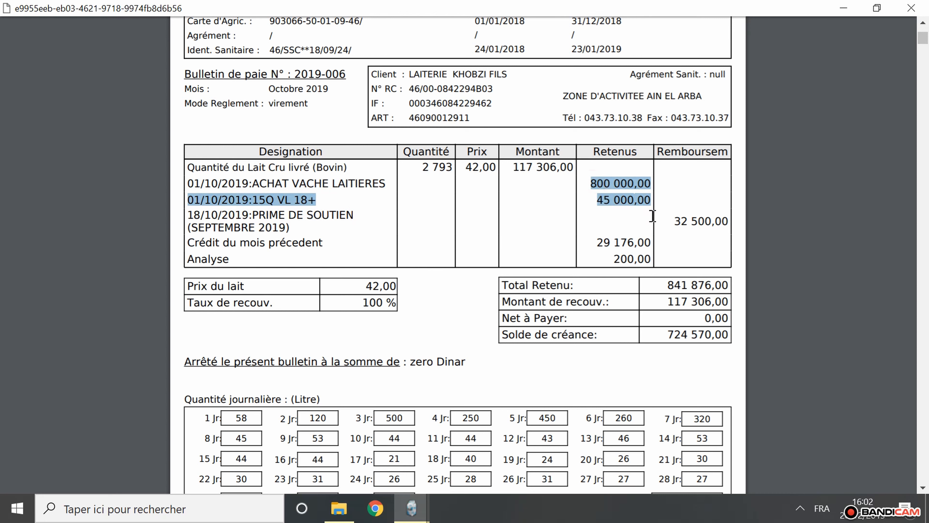
click(663, 283)
drag(665, 334, 729, 321)
scroll(731, 286, down, 8)
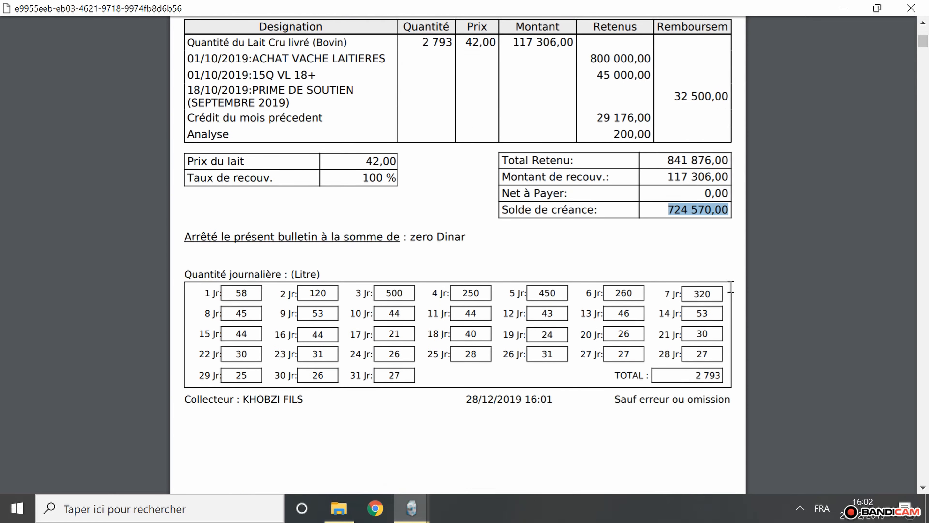
- Look through the remaining breeders' detailed pay slips for their amounts and daily milk quantities, and close the document
scroll(731, 287, down, 12)
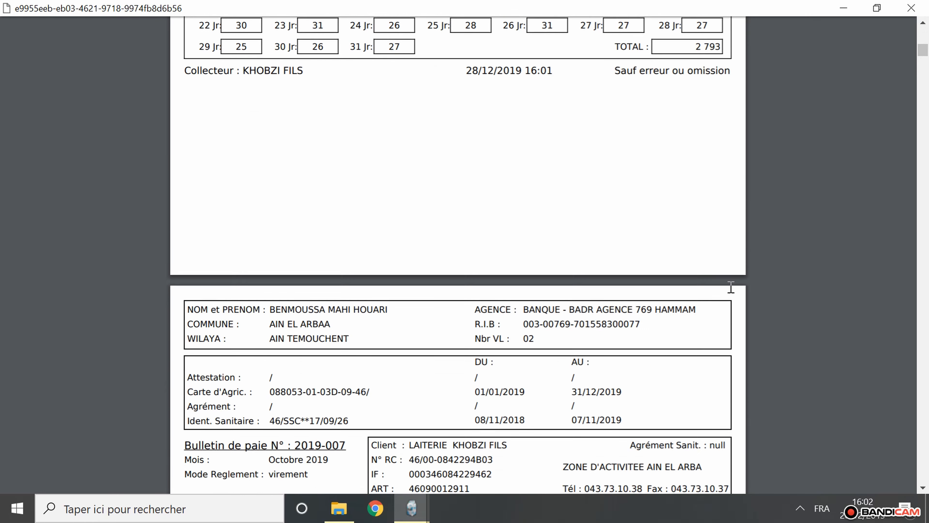
scroll(731, 287, down, 16)
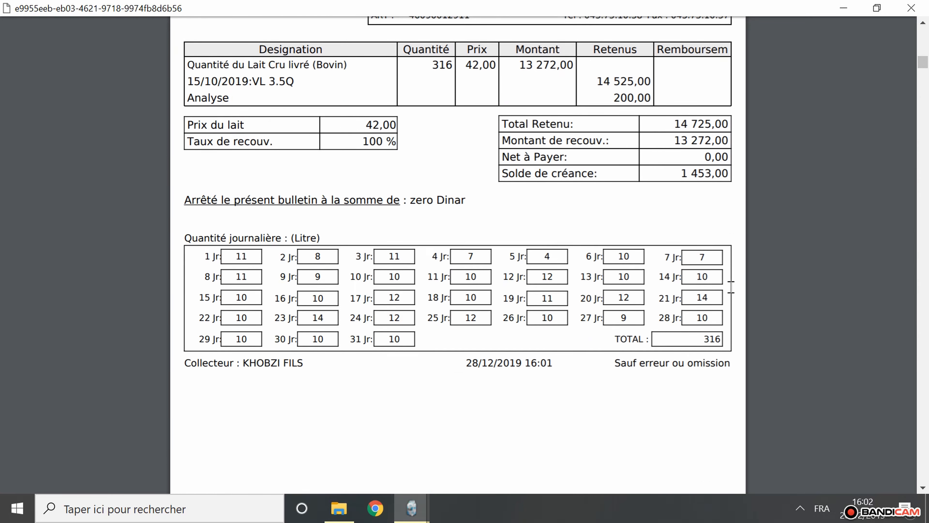
scroll(731, 287, down, 20)
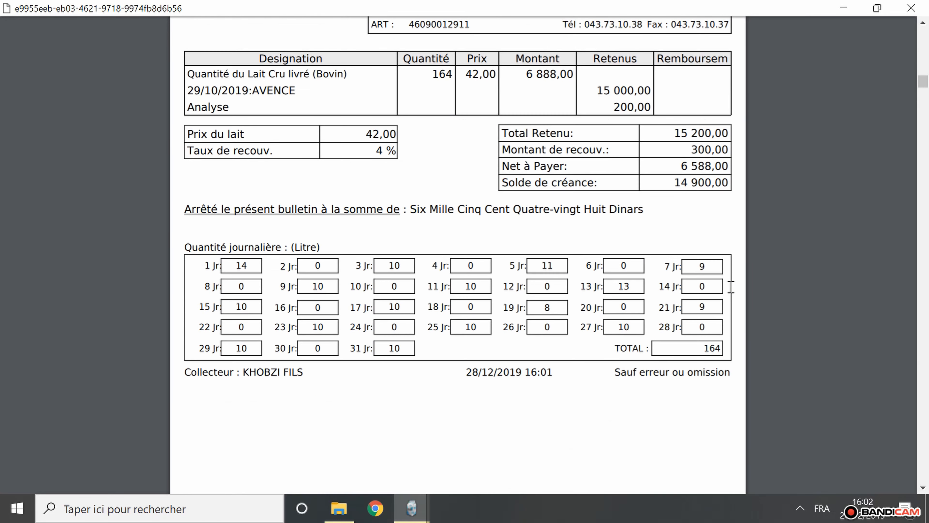
scroll(732, 286, down, 20)
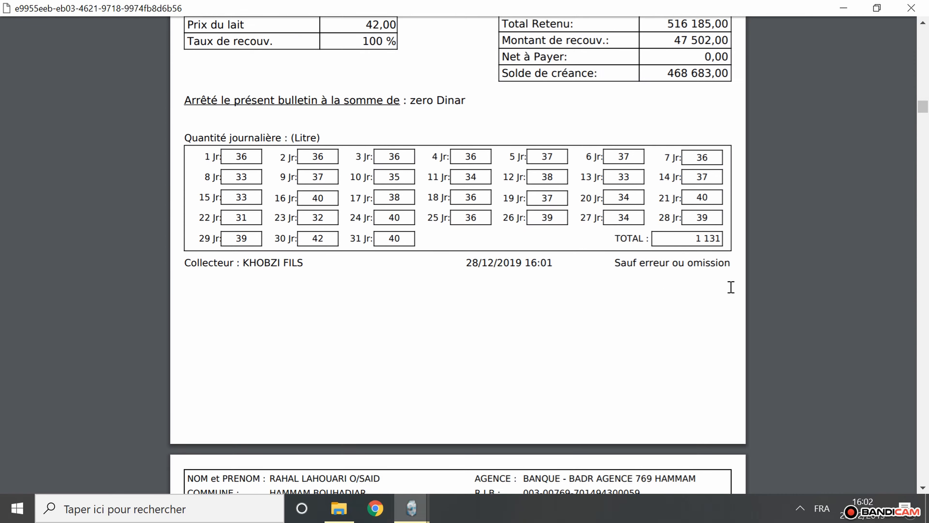
scroll(732, 287, down, 20)
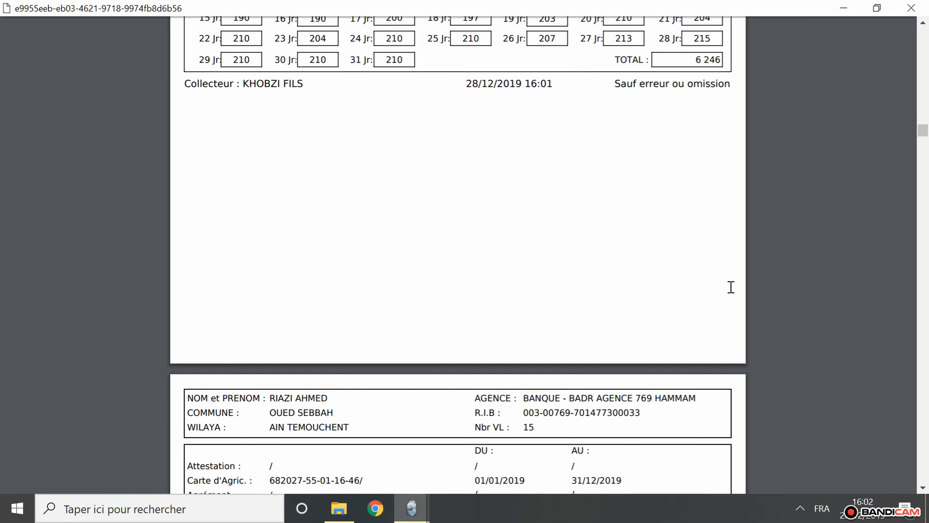
scroll(731, 287, down, 20)
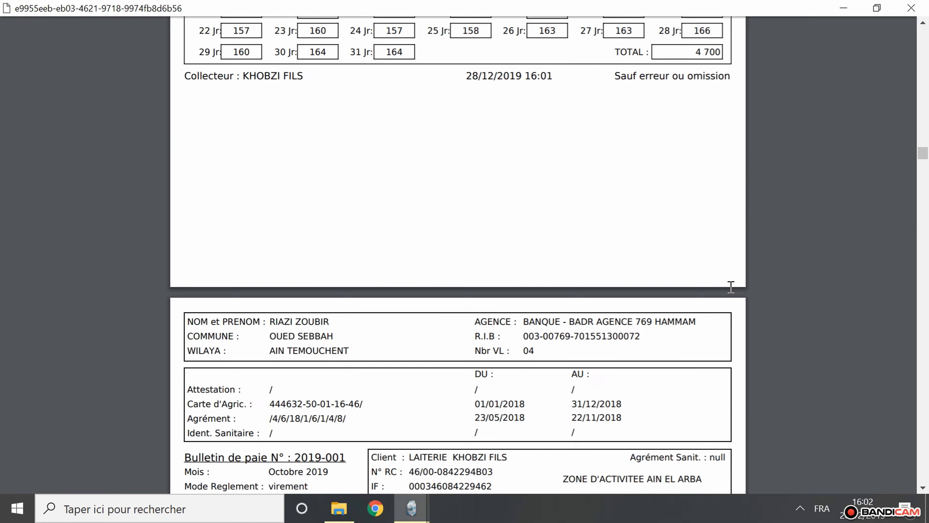
scroll(732, 287, down, 20)
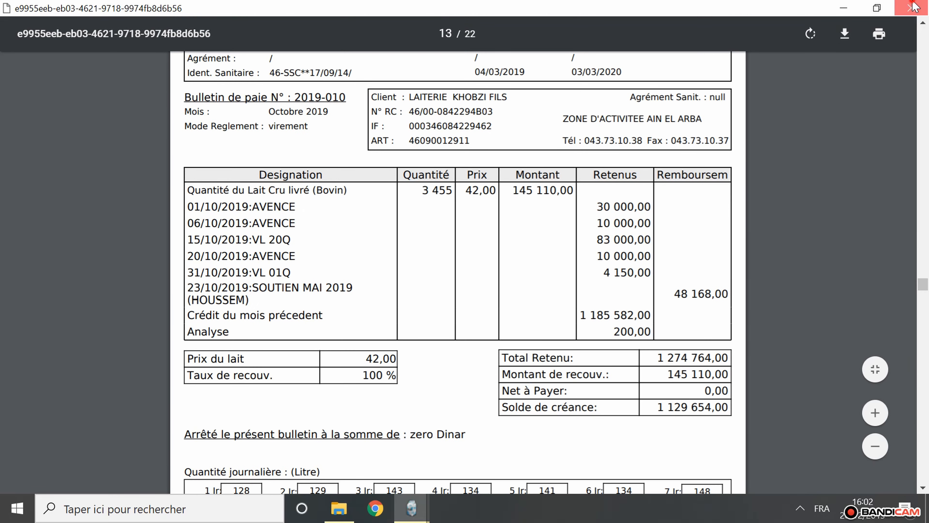
click(911, 7)
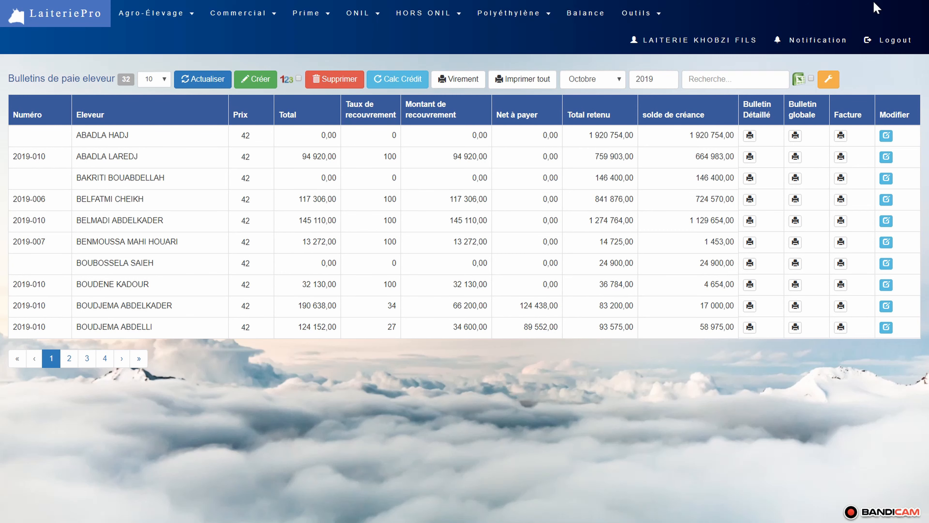
- Generate the Facture printout for all breeders for October 2019, leaving out slips with a zero total
click(522, 77)
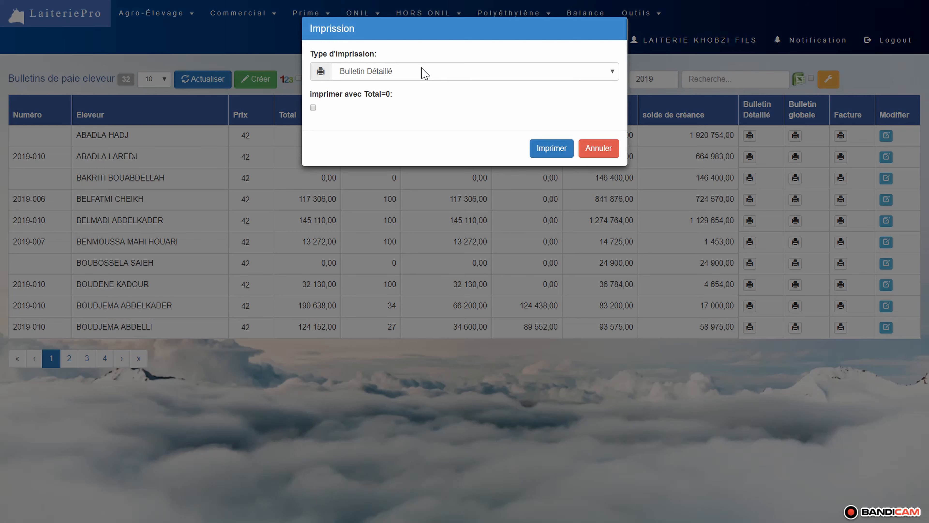
click(424, 73)
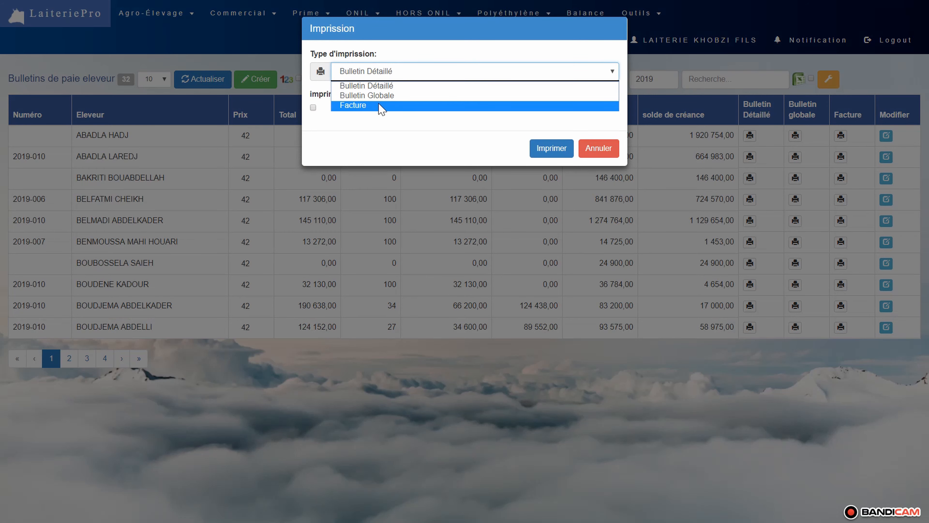
click(366, 105)
click(538, 145)
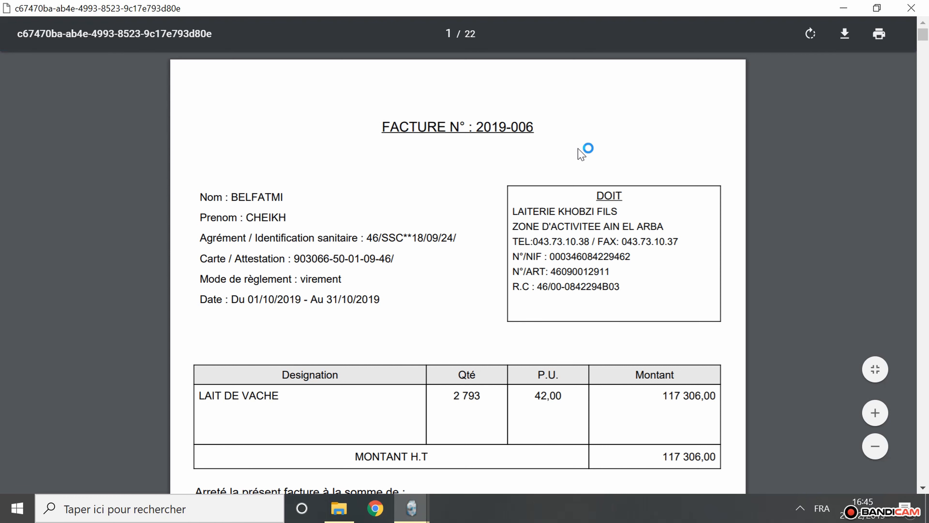
- Look through the breeders' invoices, checking milk quantity, unit price and amount through to the last page, and close the document
scroll(642, 150, down, 3)
scroll(642, 150, down, 15)
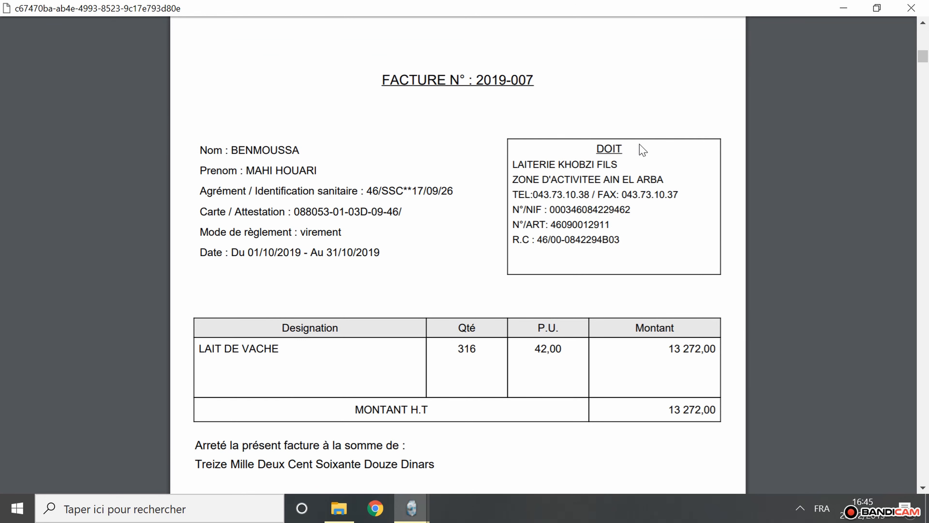
scroll(643, 151, down, 20)
scroll(643, 150, down, 12)
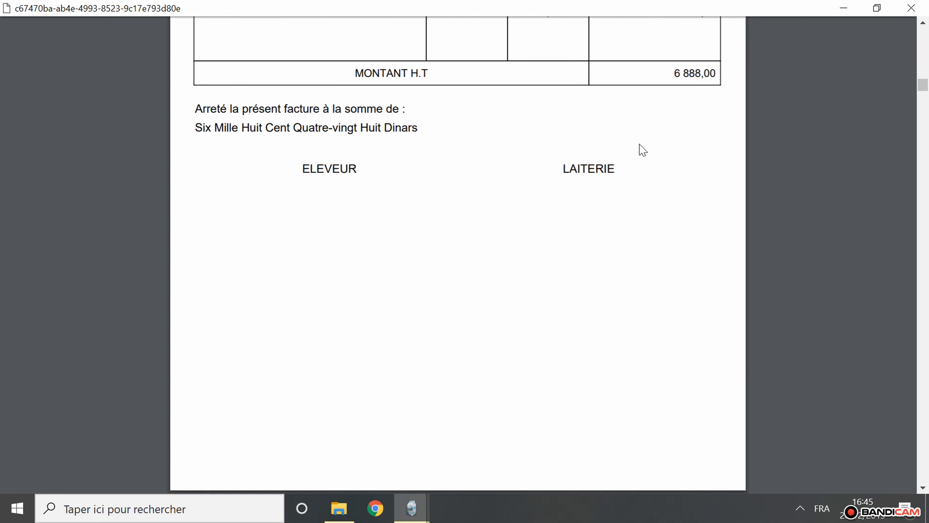
scroll(642, 150, down, 8)
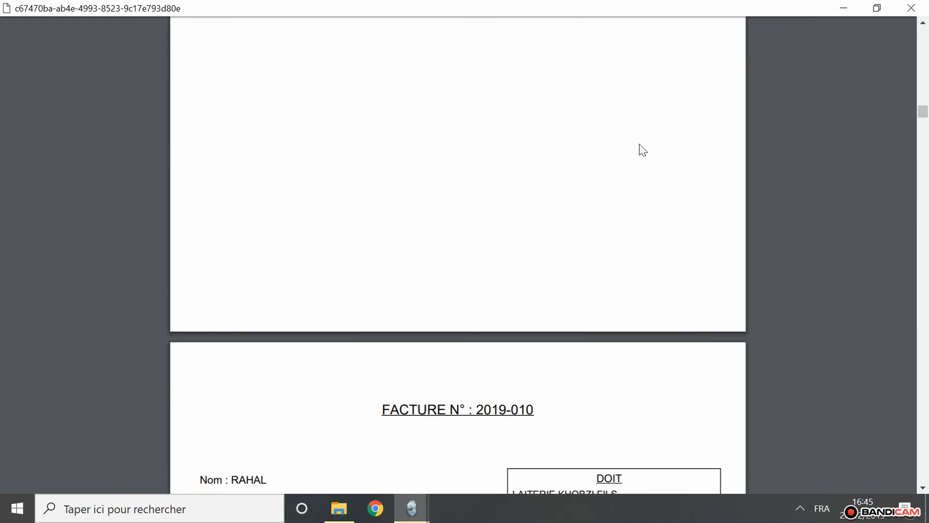
scroll(643, 150, down, 20)
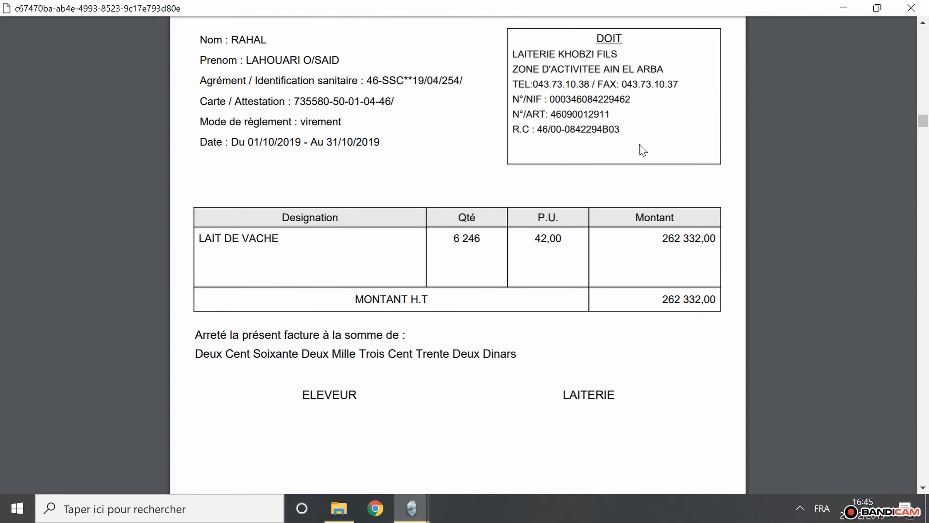
scroll(643, 150, down, 10)
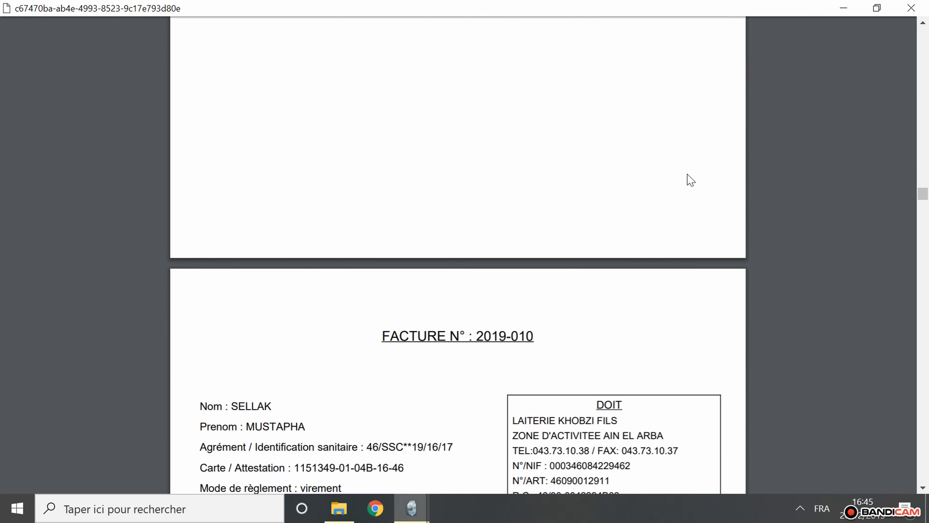
drag(922, 196, 921, 484)
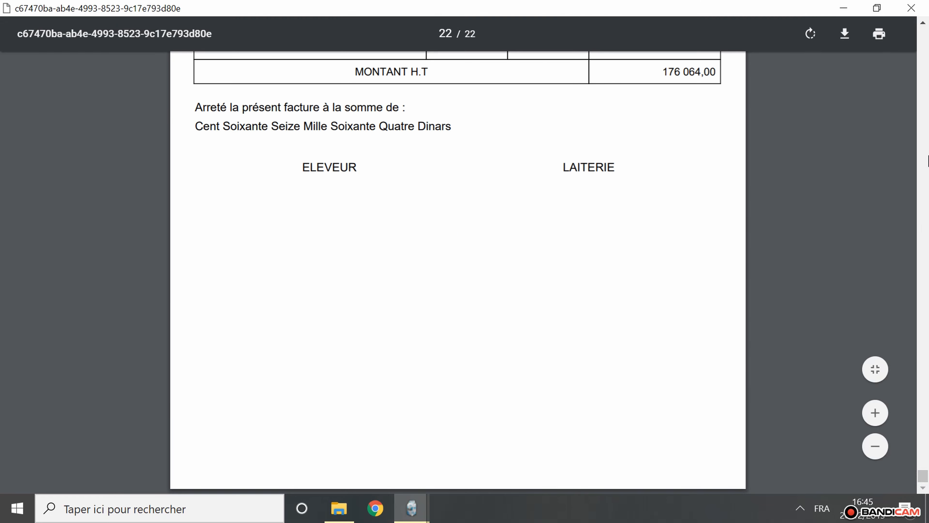
click(920, 5)
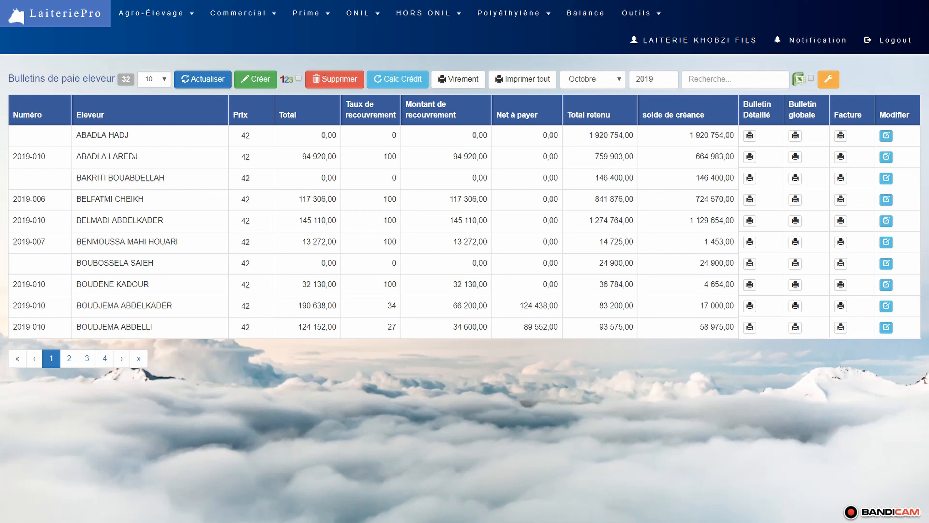
- Filter the October pay slips by "RIA" and set the first matching breeder's recovery amount to 30 000,00
click(736, 79)
text(RIA)
click(886, 136)
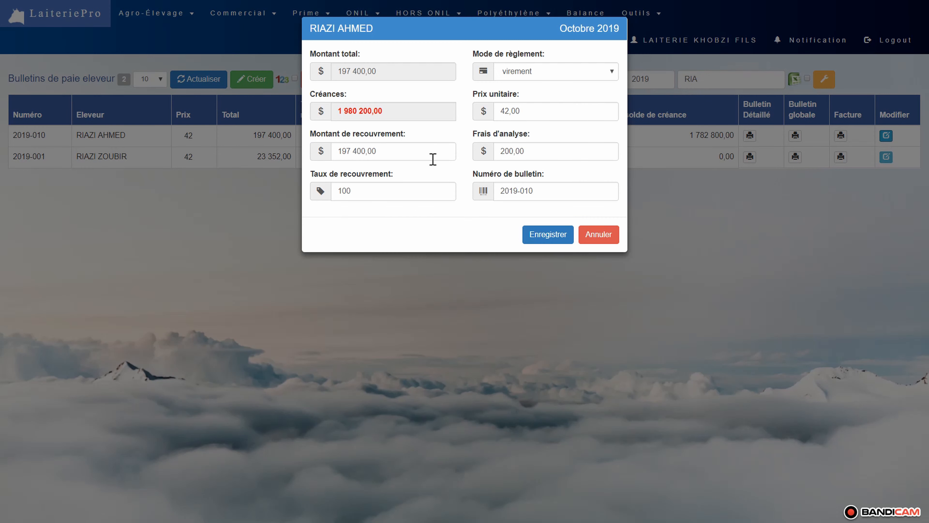
drag(432, 150, 323, 150)
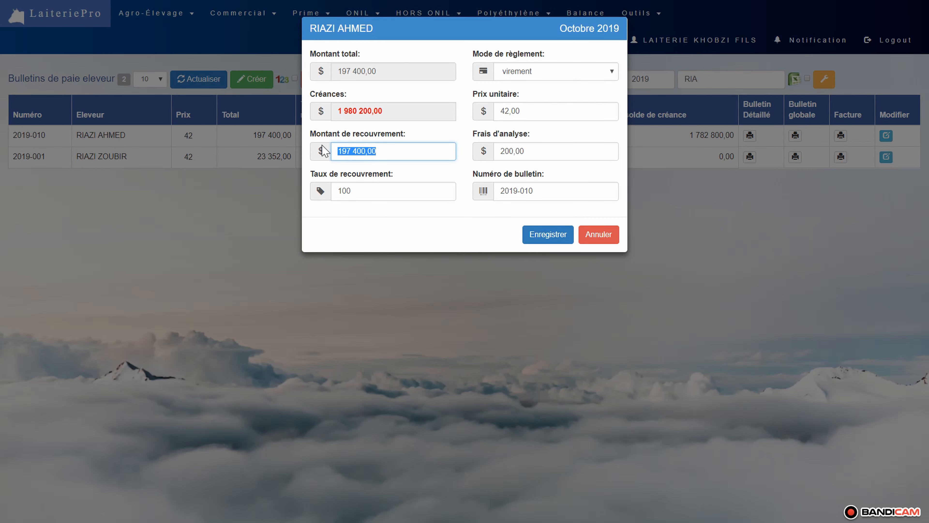
text(0,03)
text(0)
click(544, 235)
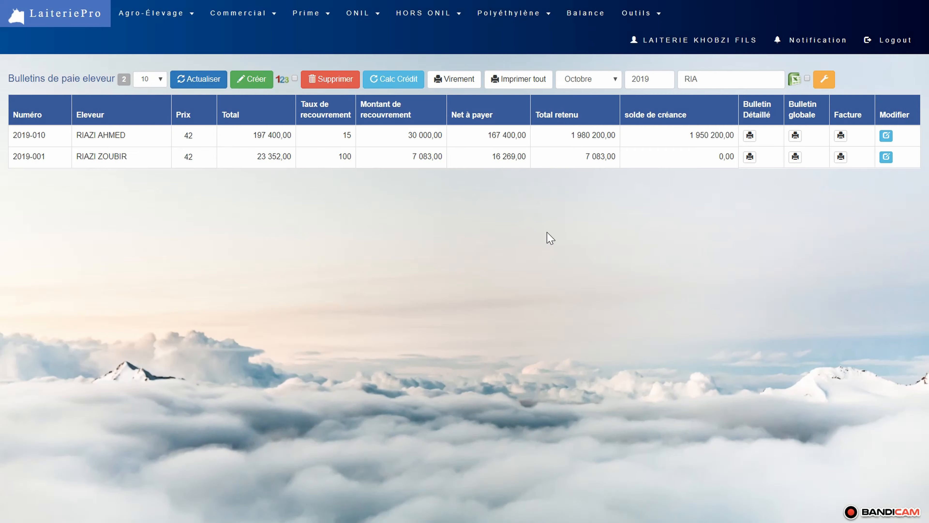
- Open that breeder's detailed October pay slip, check its recovery amount and recovery rate, and close it
click(750, 136)
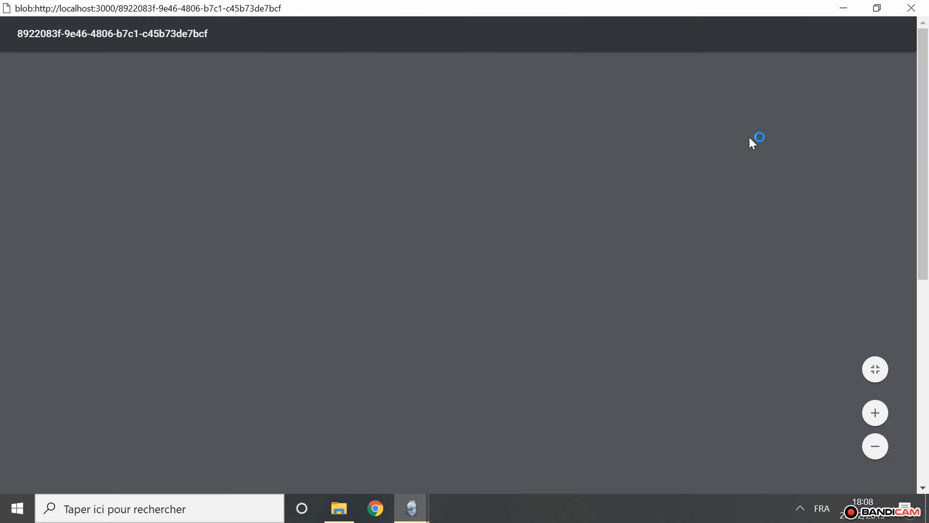
scroll(749, 136, down, 3)
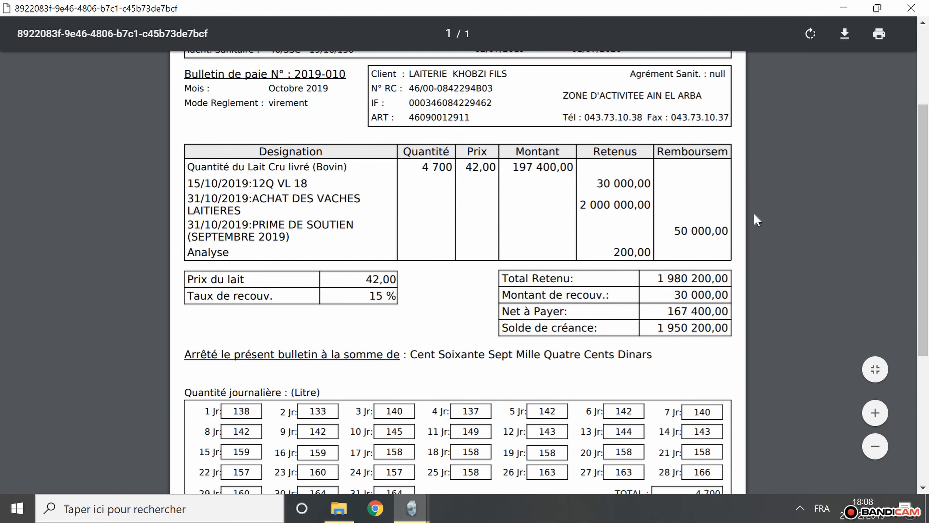
drag(729, 291, 673, 290)
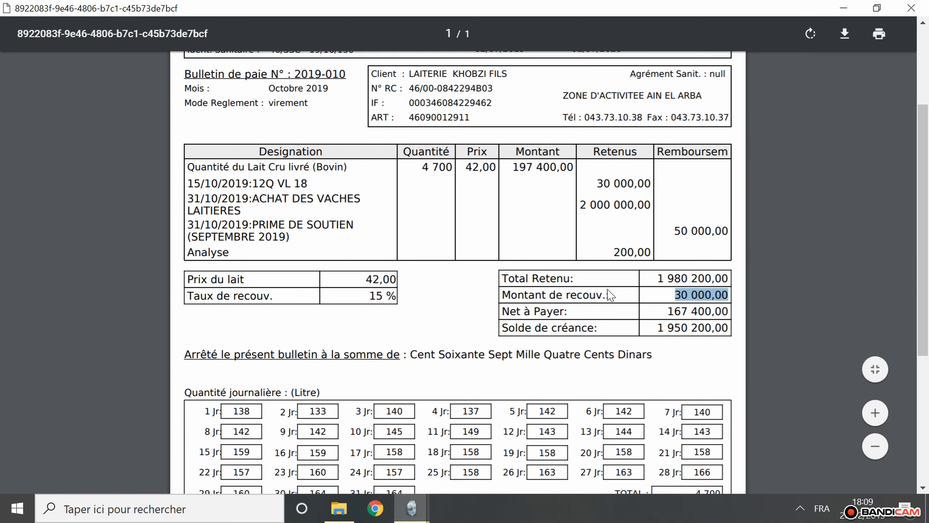
drag(399, 296, 364, 296)
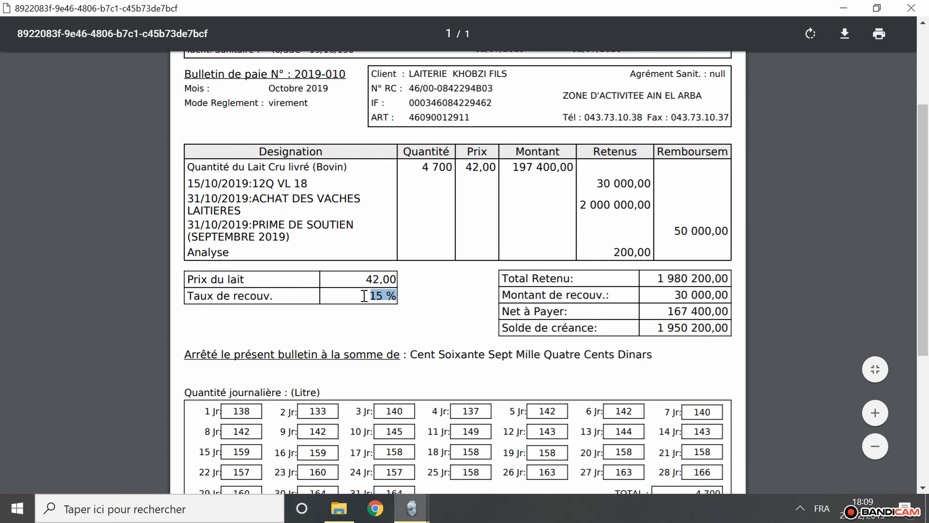
click(918, 8)
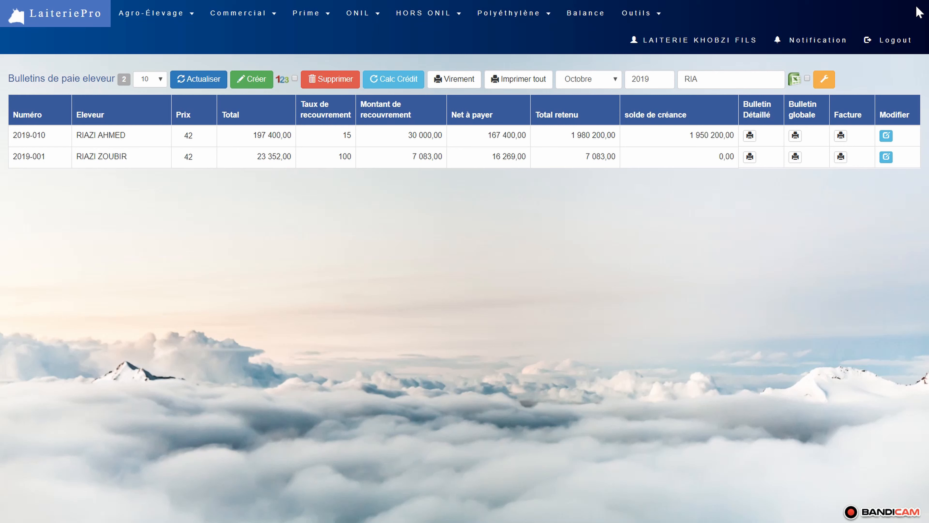
- Create the November 2019 pay slips with analysis 0 and a price of 42,00 per litre, and recalculate the credits
click(593, 84)
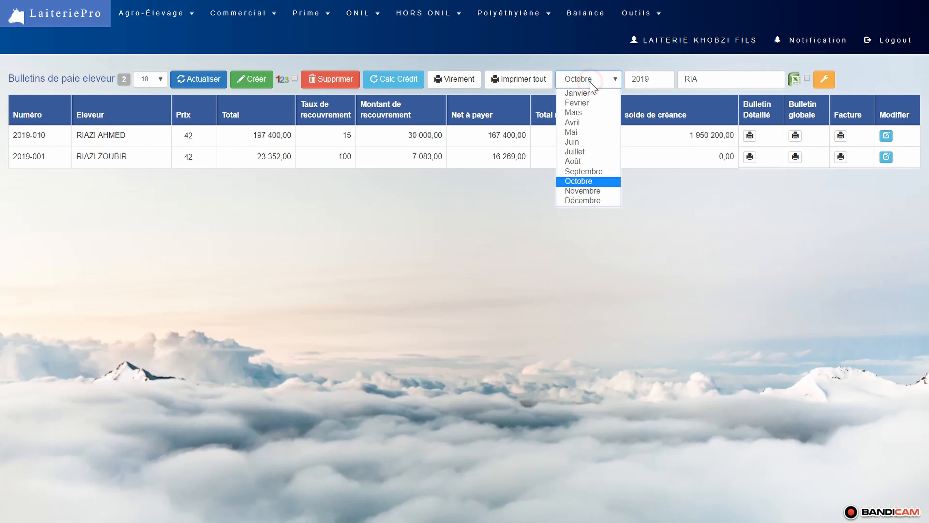
click(570, 191)
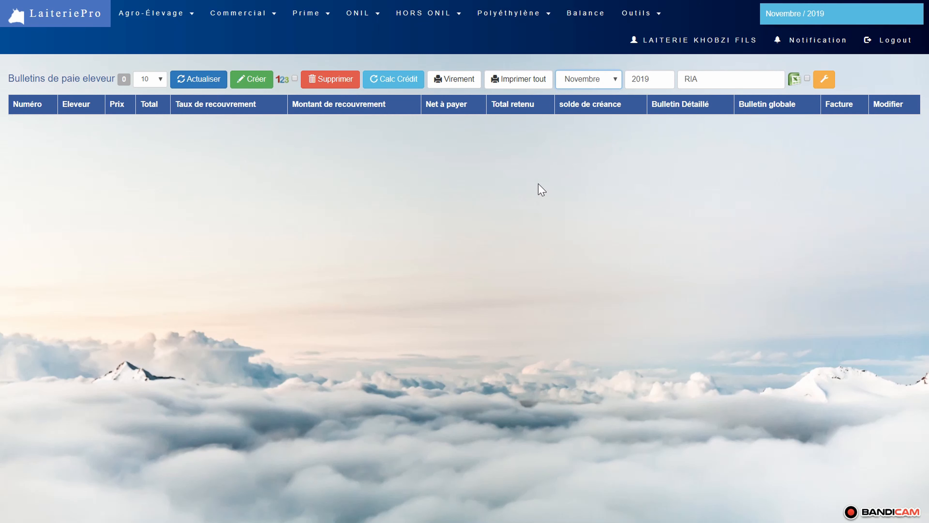
click(257, 78)
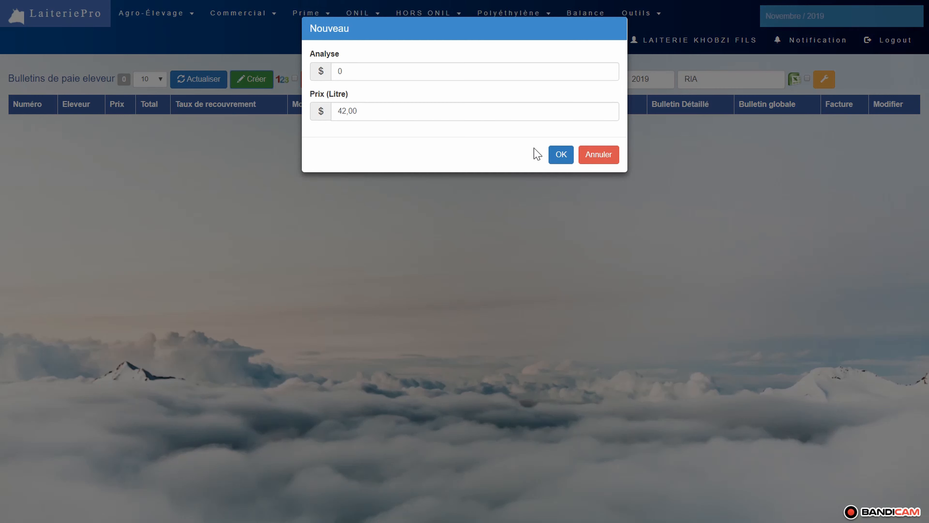
click(561, 145)
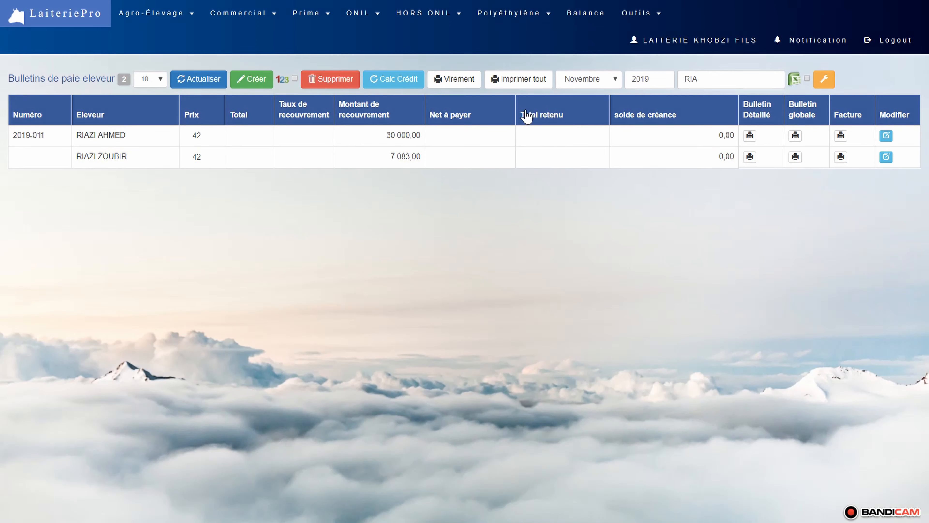
click(393, 79)
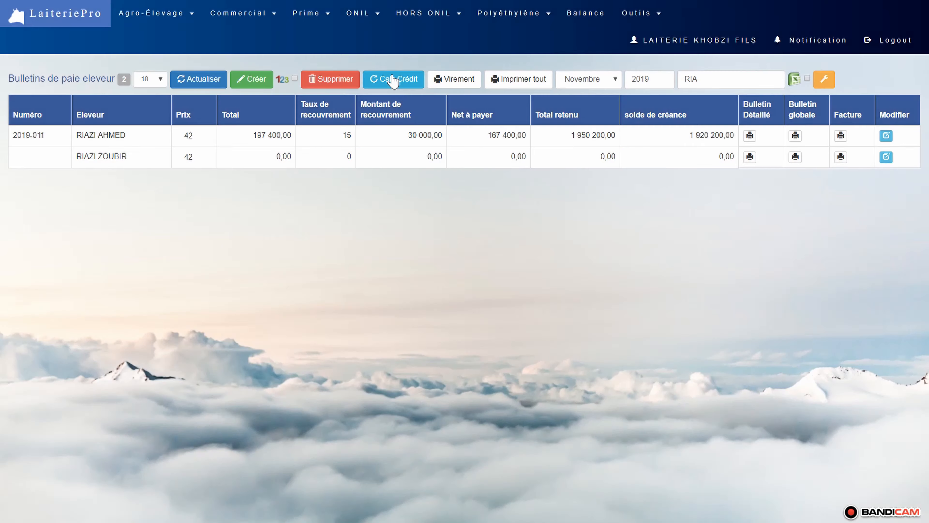
- Open the first listed breeder's detailed November pay slip, check its recovery rate, and close it
click(750, 136)
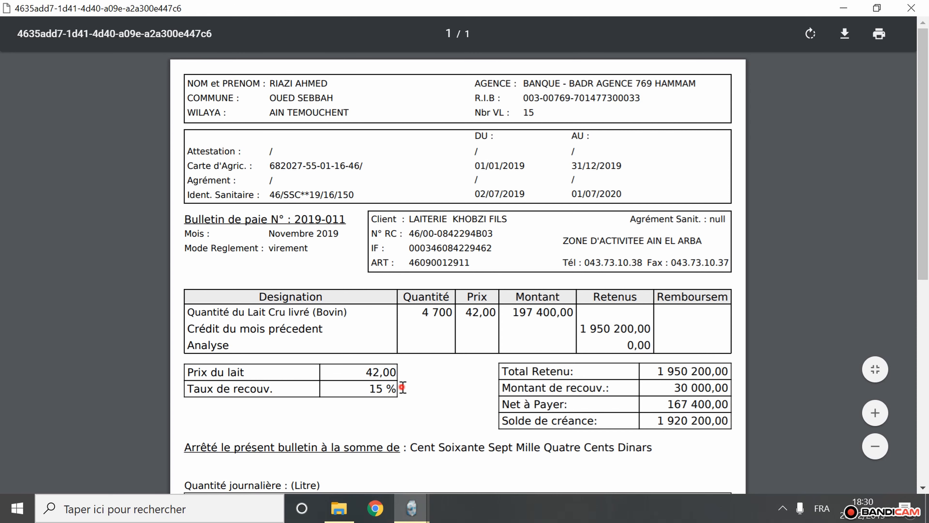
drag(403, 387, 367, 388)
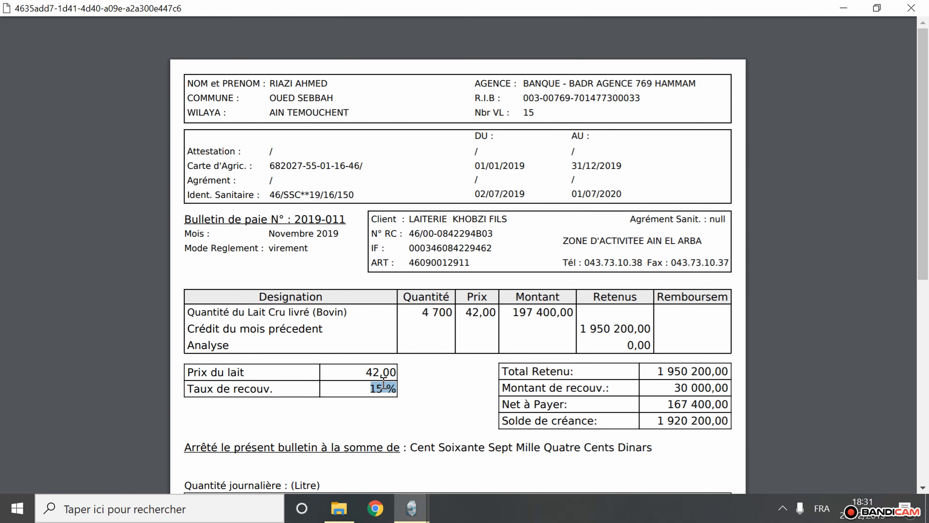
click(911, 8)
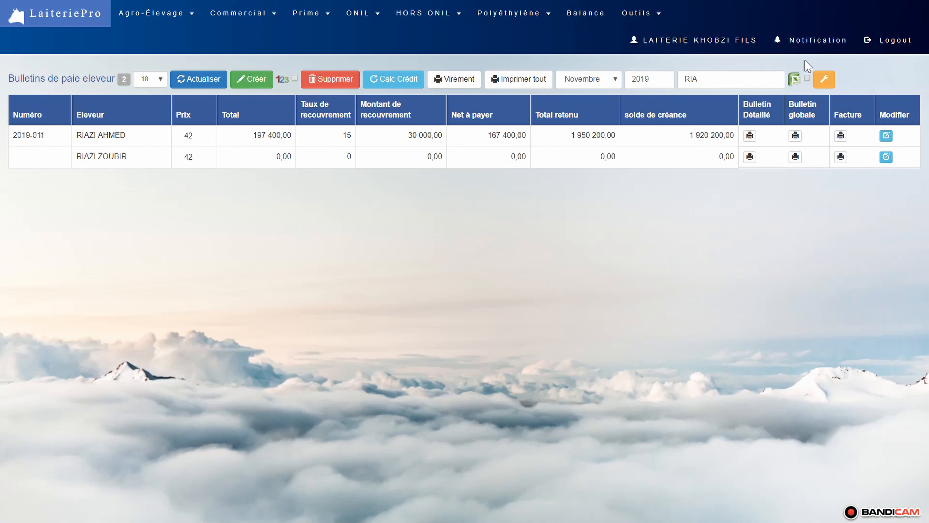
- Clear the search filter and generate the bank transfer order statement for October 2019
click(740, 81)
key(BackSpace)
key(BackSpace)
key(BackSpace)
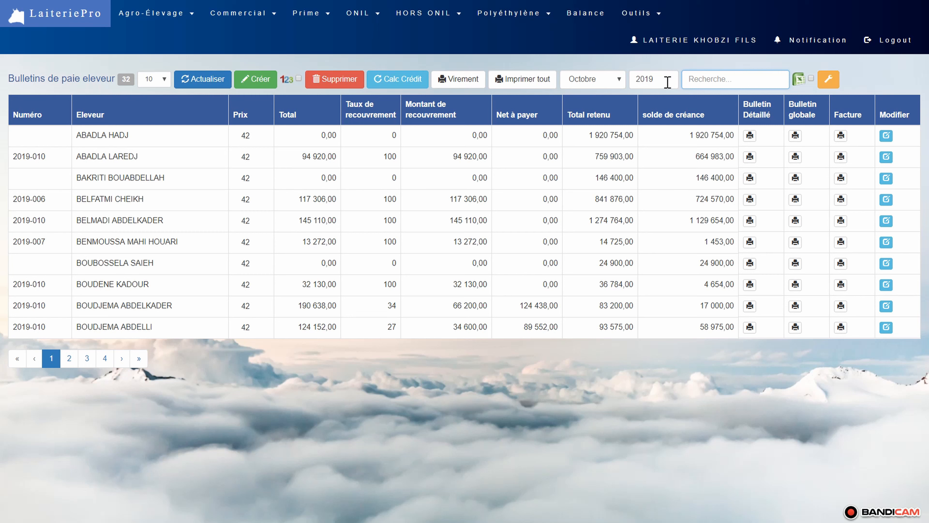
click(469, 88)
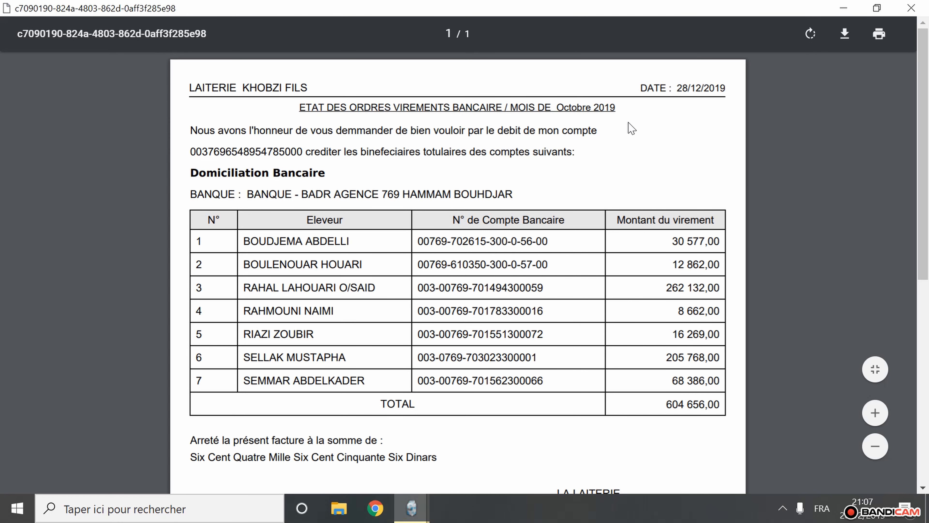
- Examine the transfer statement's title, bank, breeder accounts, transfer amounts and total in words, and close the document
drag(622, 108, 299, 108)
click(627, 181)
scroll(639, 177, down, 8)
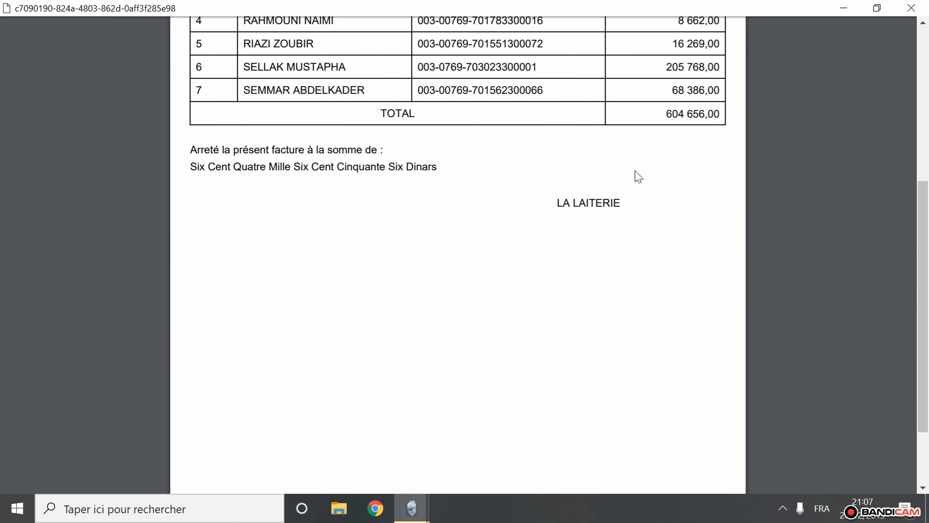
scroll(638, 177, up, 4)
scroll(639, 177, up, 4)
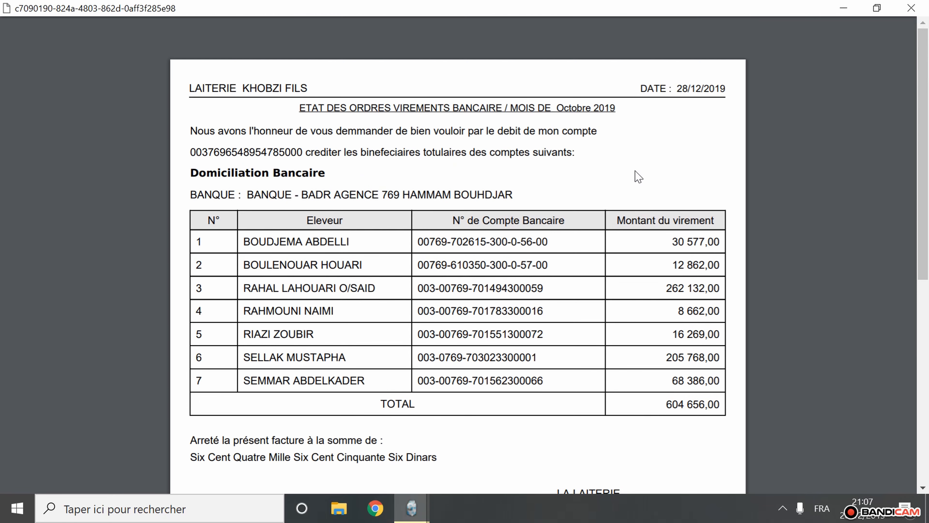
click(907, 10)
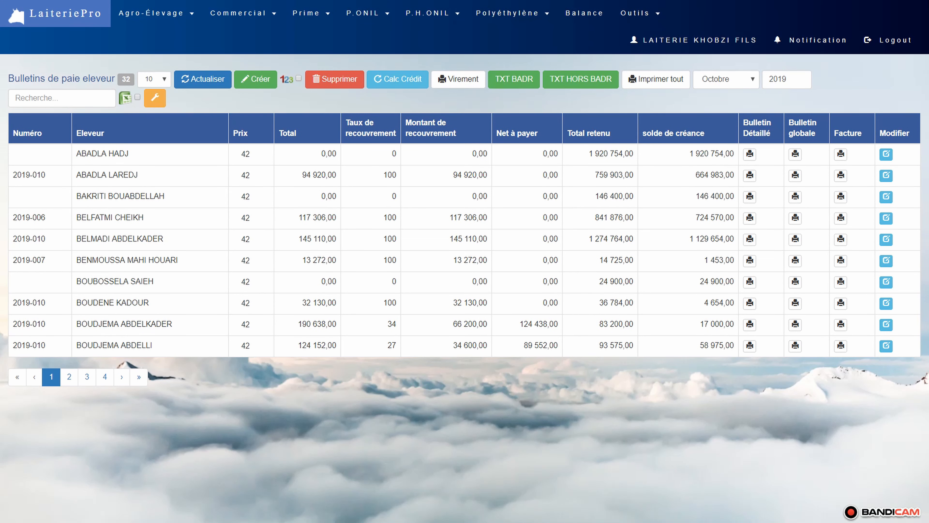
- Export the October BADR transfer text file, view its full-width records in Bloc-notes, and close it
click(519, 90)
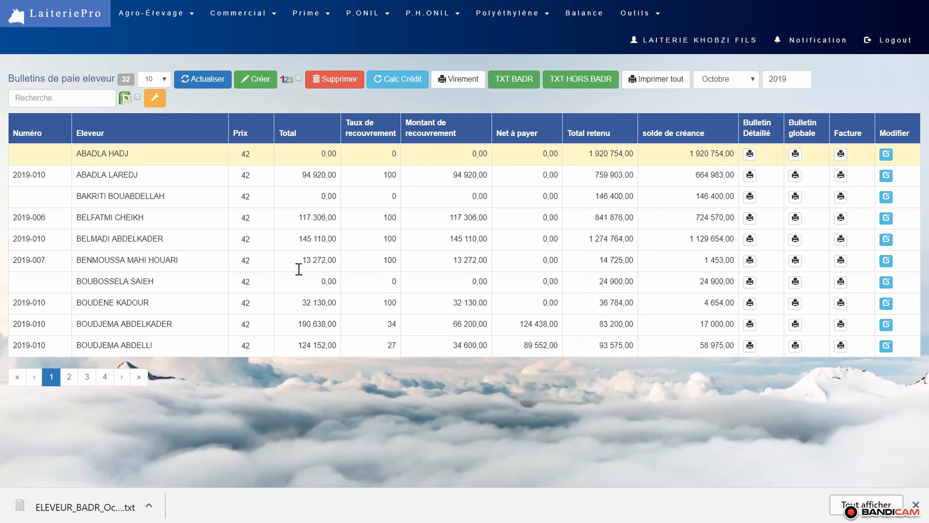
click(97, 508)
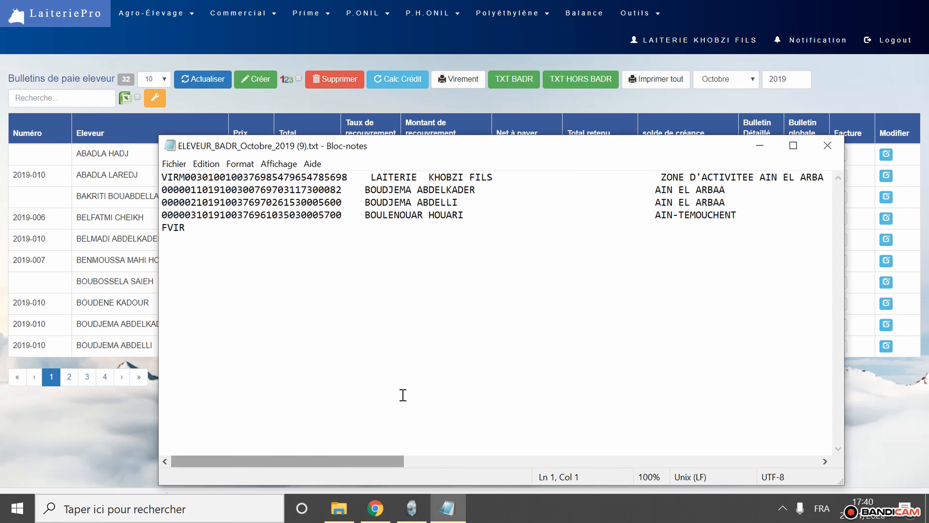
double_click(531, 153)
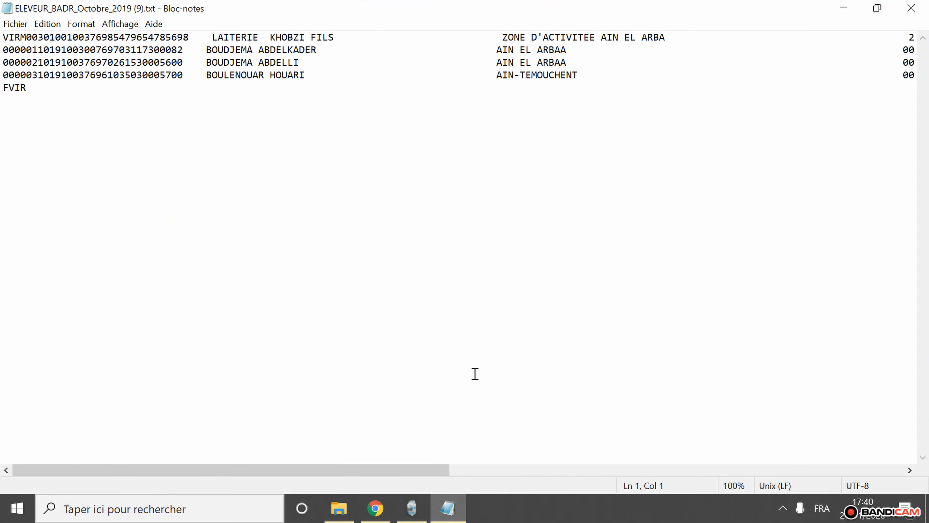
drag(440, 469, 381, 460)
click(911, 8)
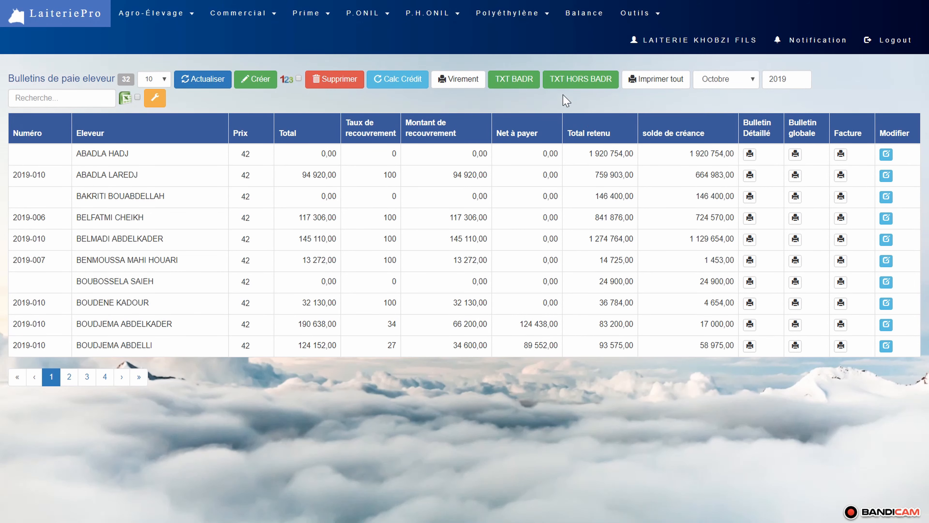
- Export the October 2019 HORS BADR transfer text file, view its records full screen in Bloc-notes, and close it
click(592, 81)
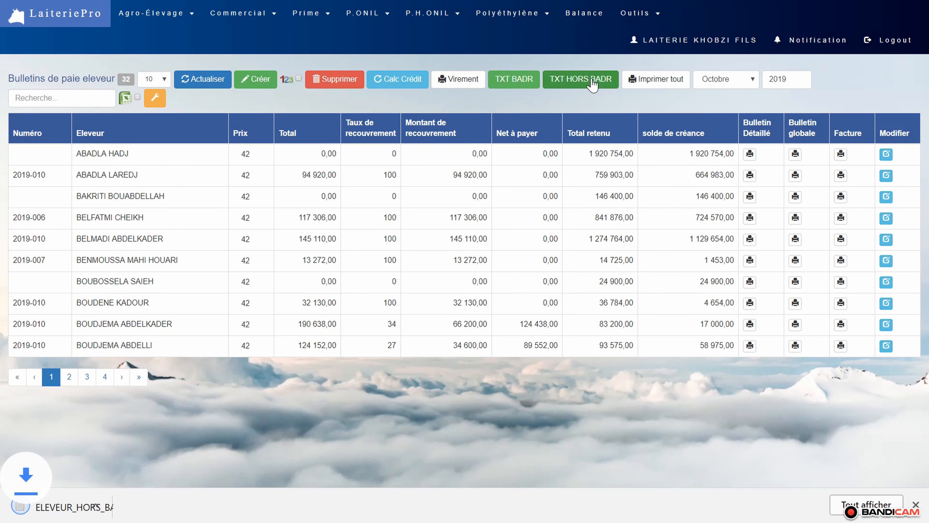
click(124, 511)
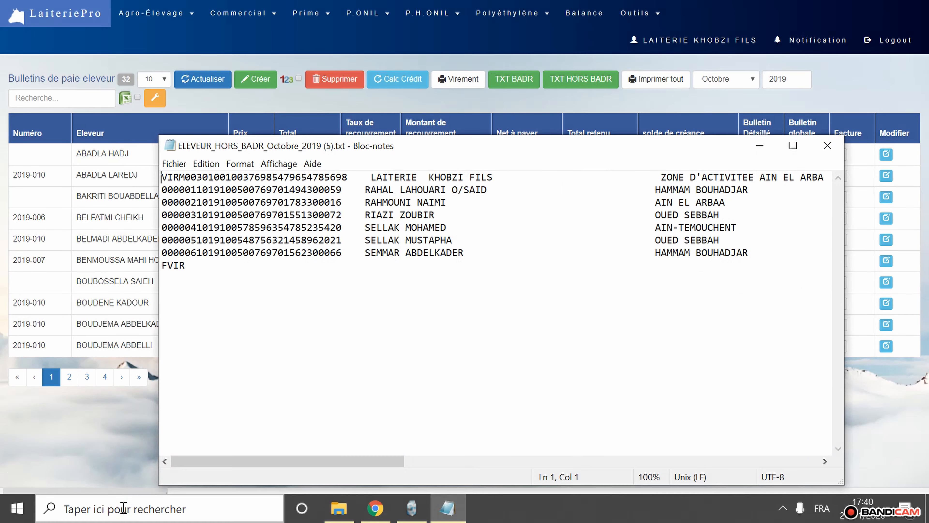
double_click(582, 154)
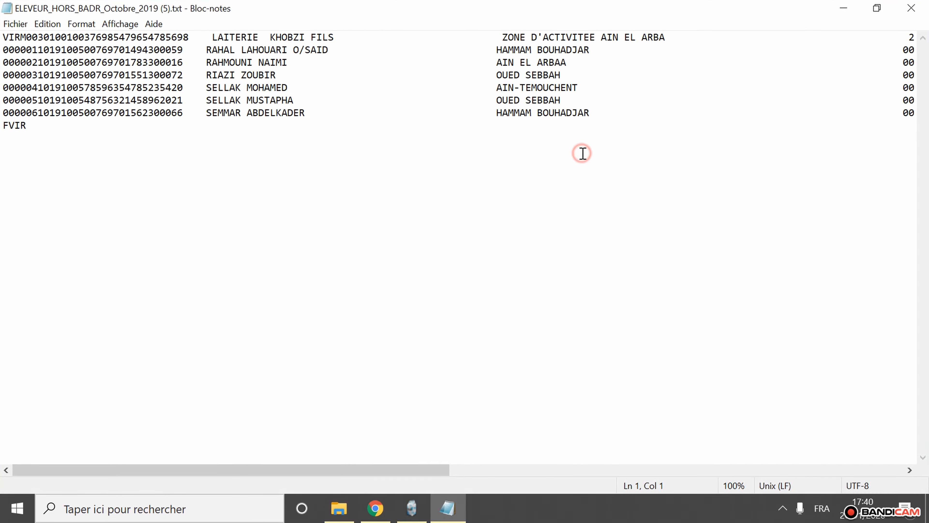
click(426, 468)
drag(426, 469, 409, 482)
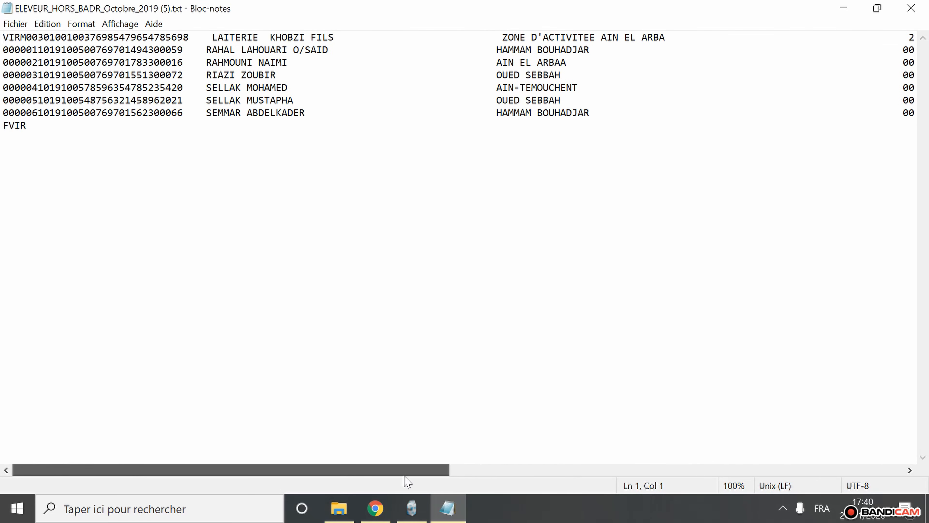
click(911, 8)
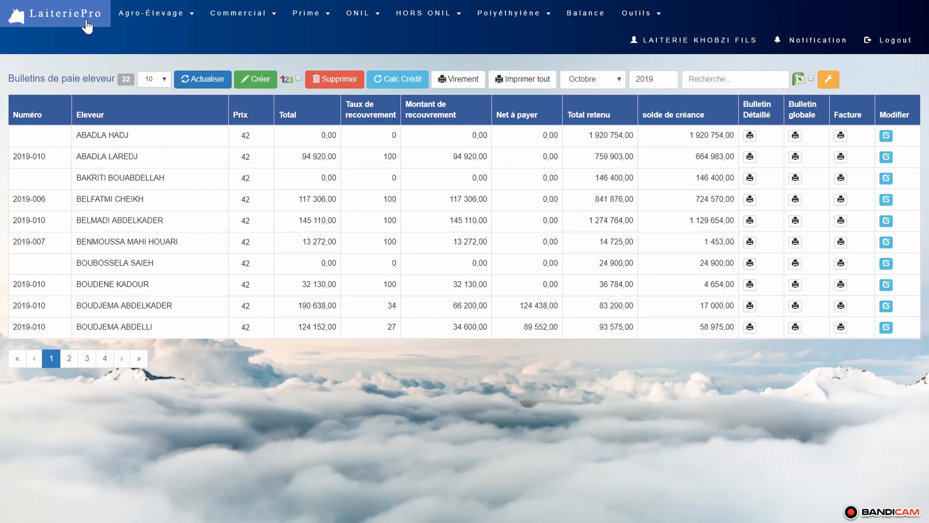
- Open the Utilisation de lait cru table for October 2019 and show 20 rows per page
click(148, 12)
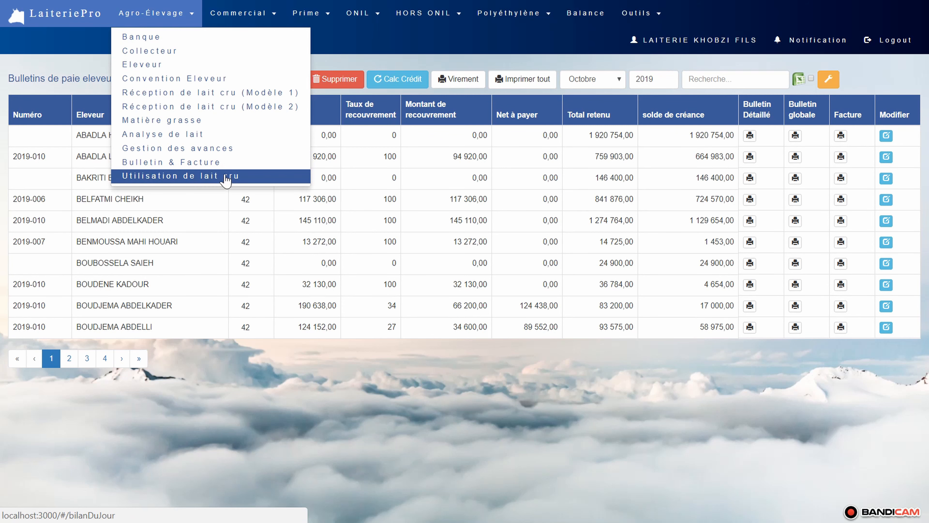
click(191, 176)
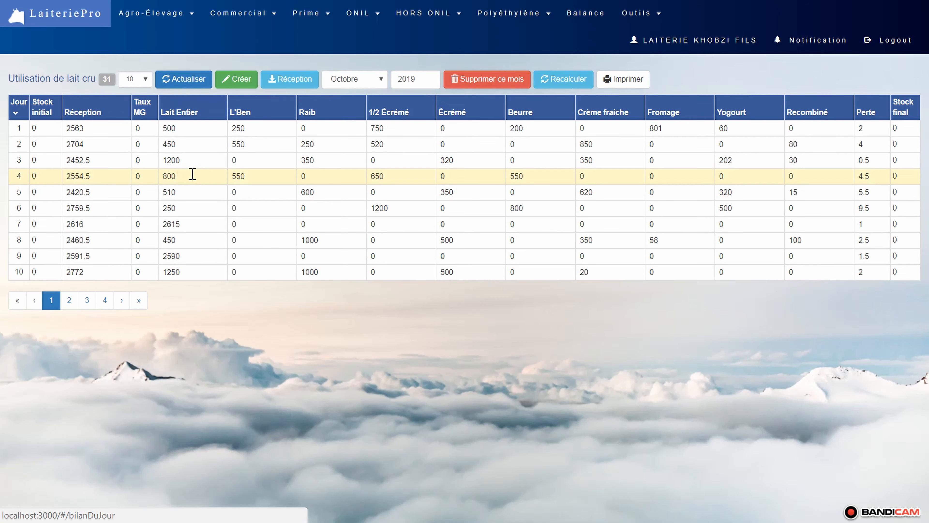
click(141, 79)
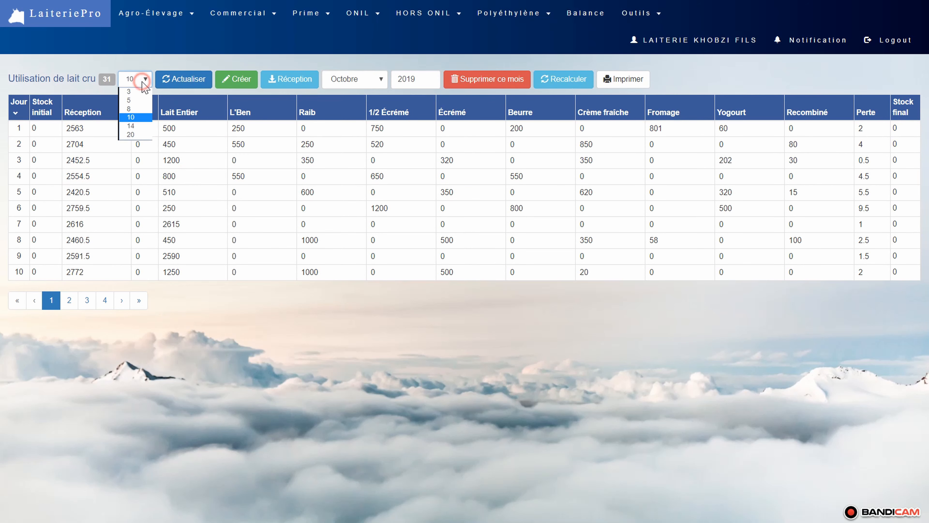
click(131, 134)
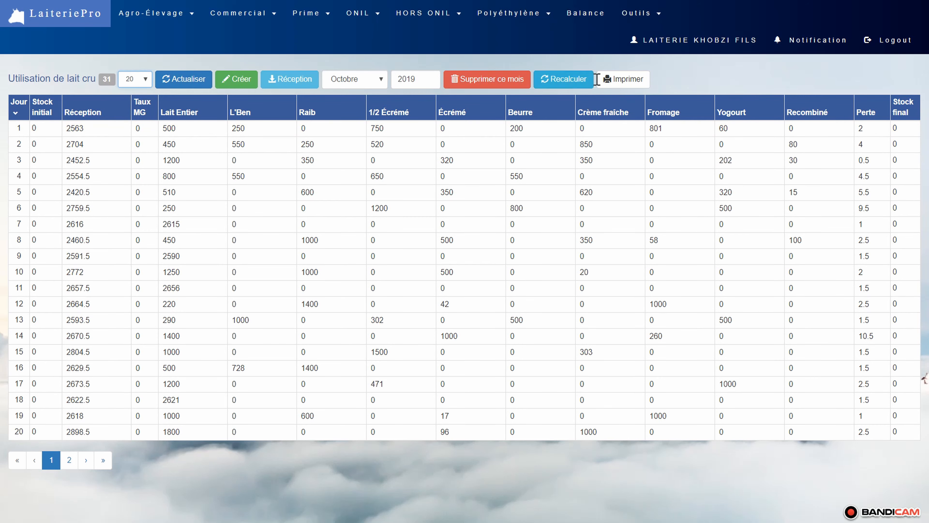
- Generate the printable October raw milk utilisation report, review its daily rows and totals, and close it
click(623, 80)
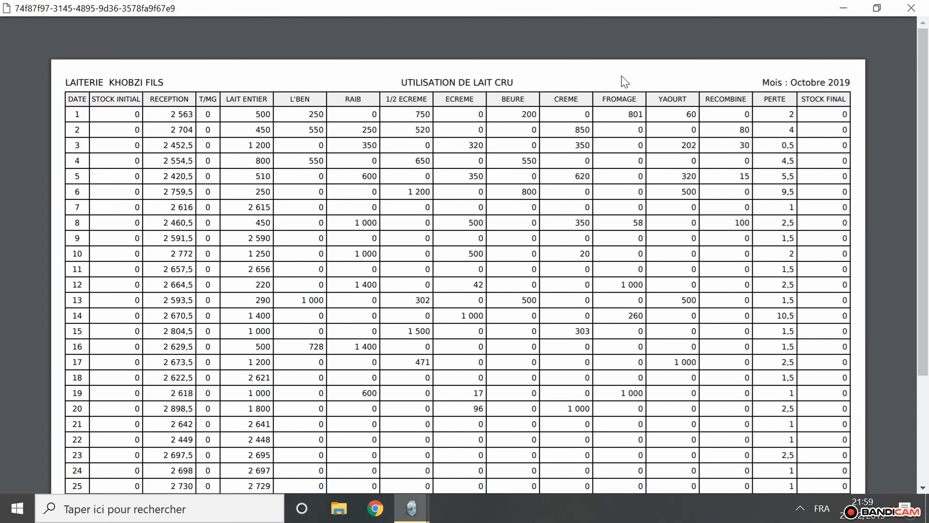
scroll(625, 81, down, 4)
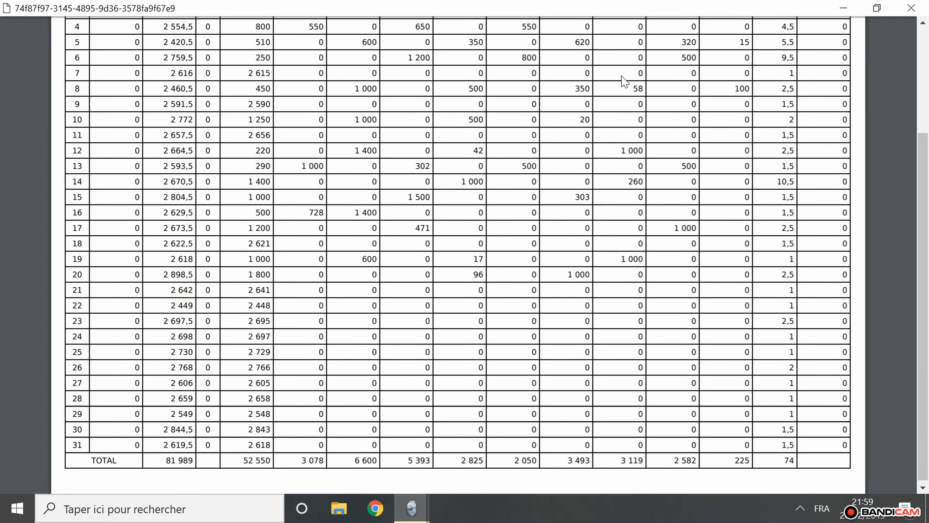
scroll(624, 81, up, 4)
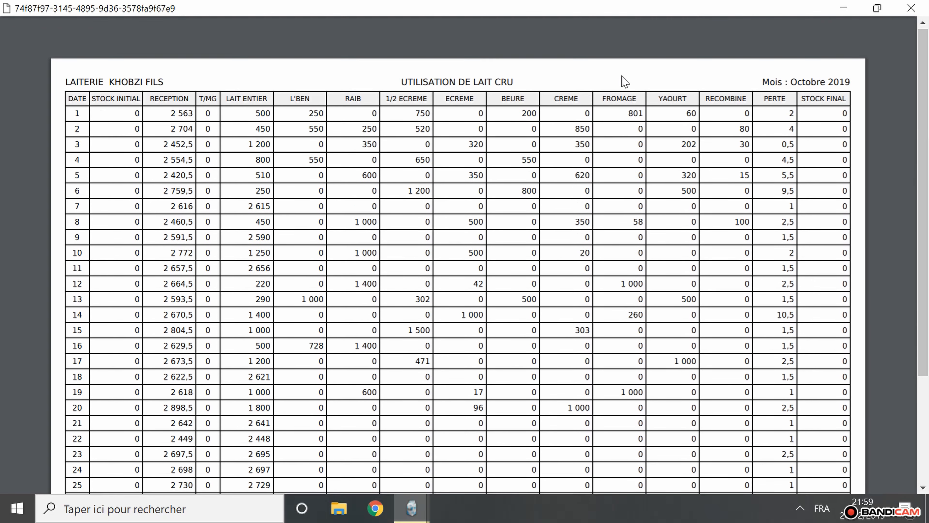
click(909, 8)
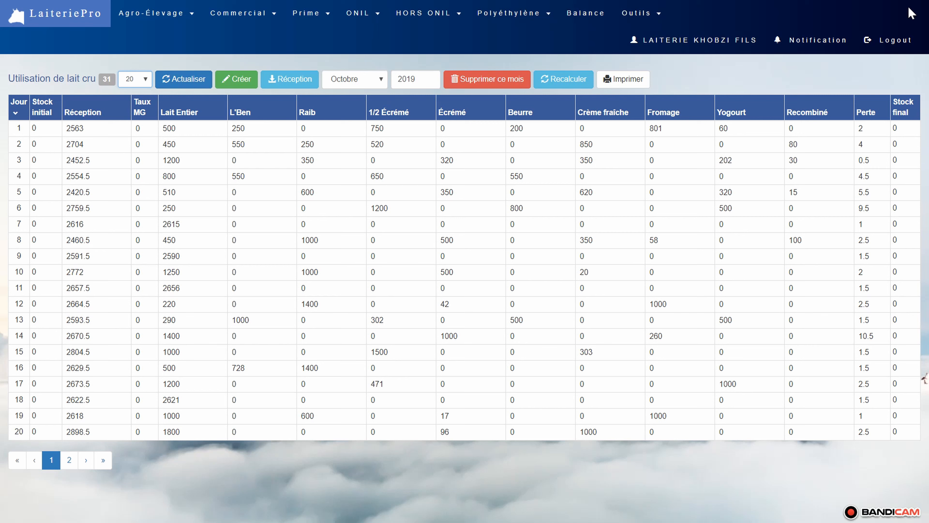
- Start a new user account with the name LAITERIE KHOBZI FILS and enter the employee's username
click(637, 15)
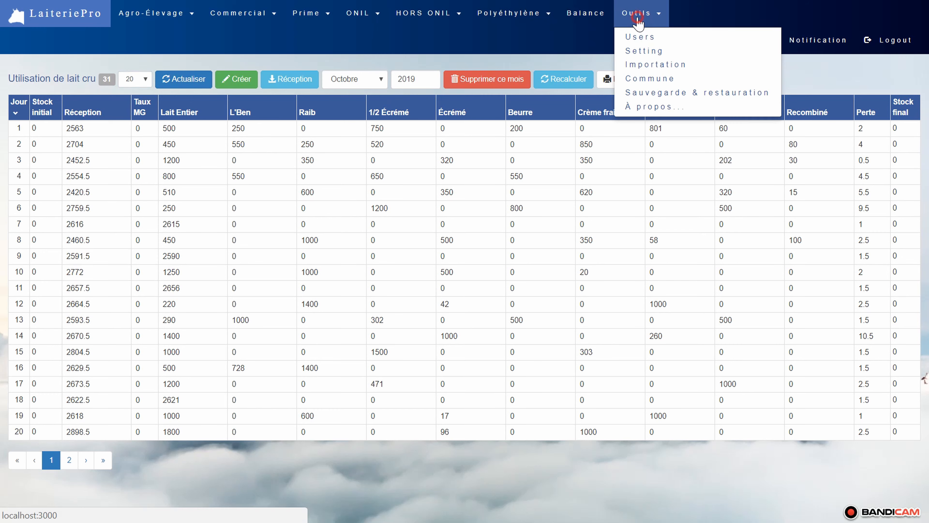
click(665, 36)
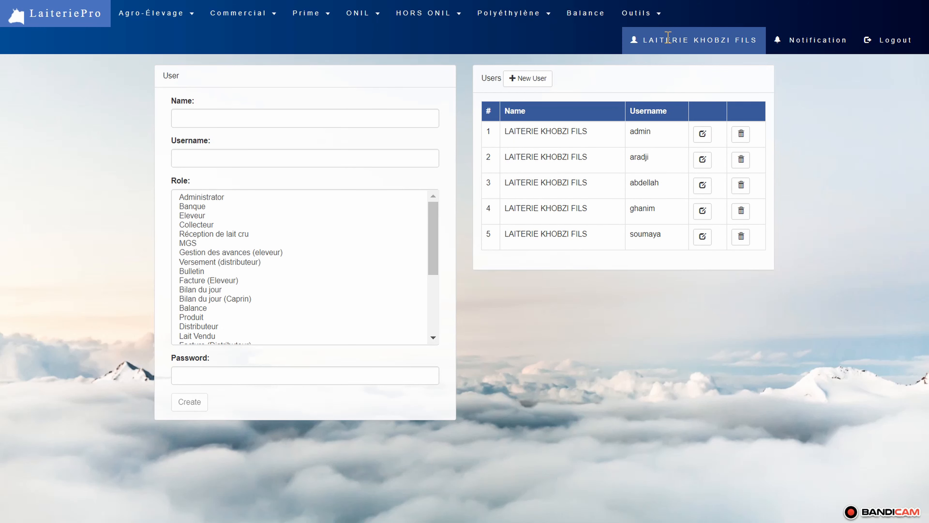
click(532, 79)
click(405, 118)
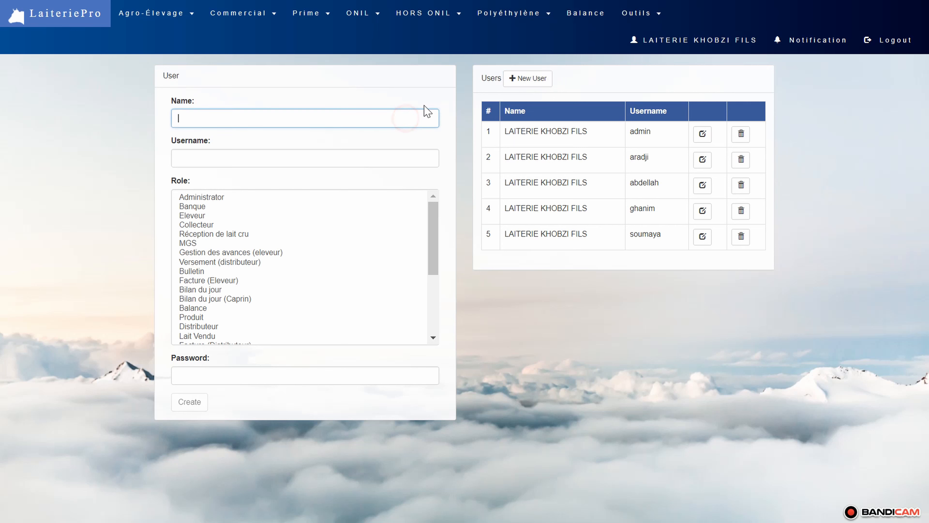
text(L)
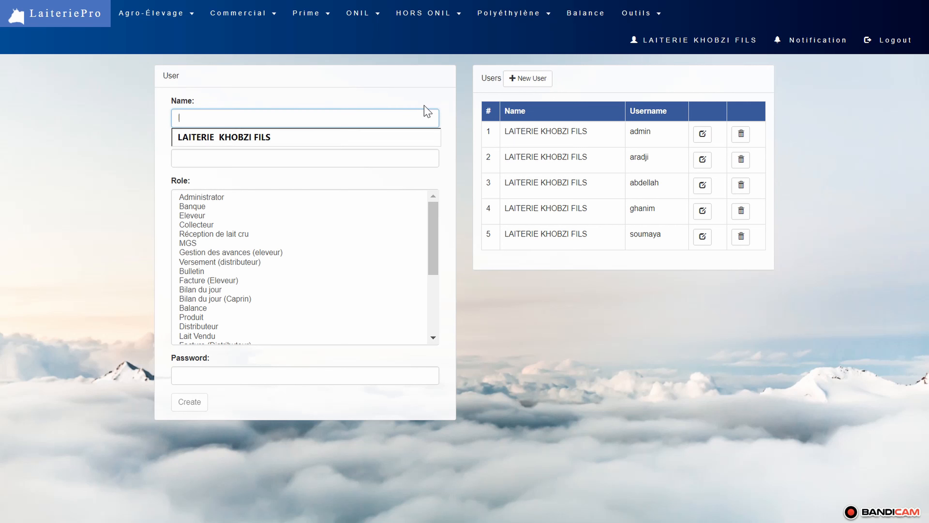
key(Down)
key(Return)
key(Tab)
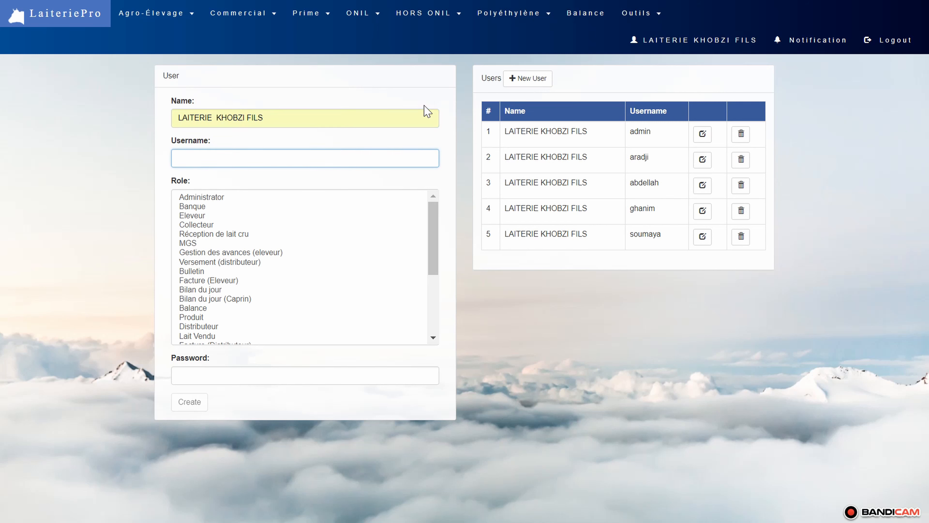
text(mohamed)
key(Tab)
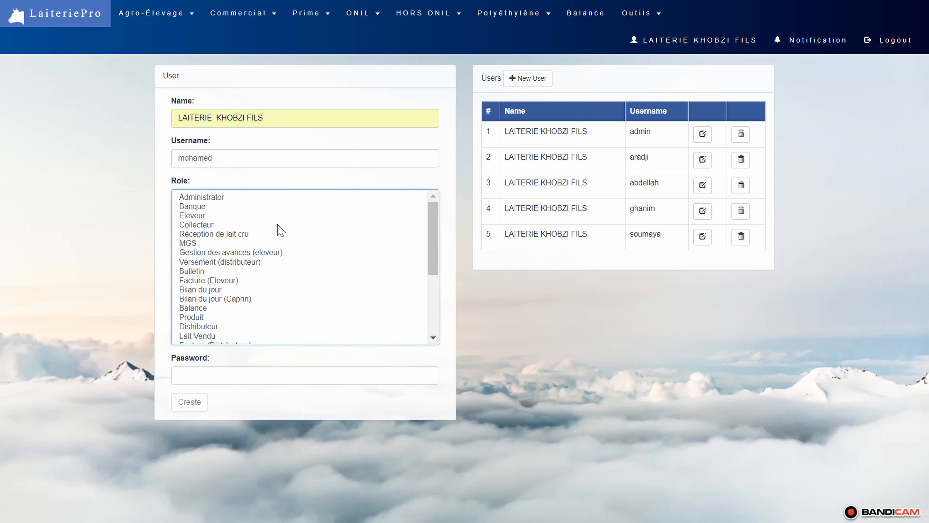
- Assign the Eleveur, Collecteur and Gestion des avances (eleveur) roles, enter the account password, and create the user
click(203, 216)
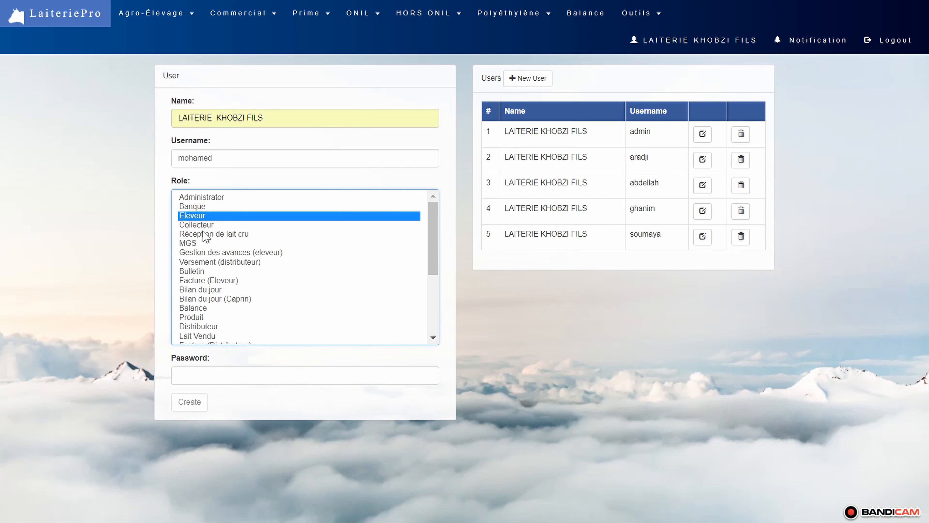
ctrl+click(213, 225)
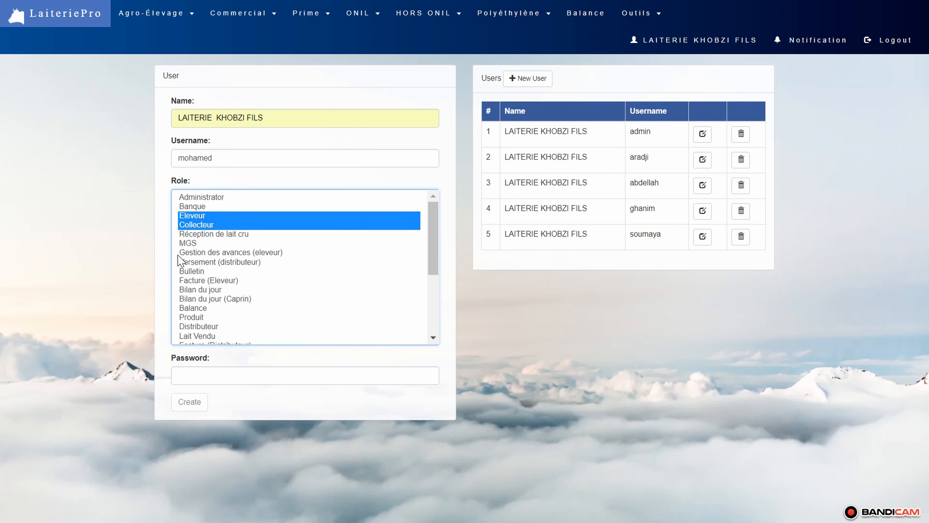
ctrl+click(221, 253)
click(246, 375)
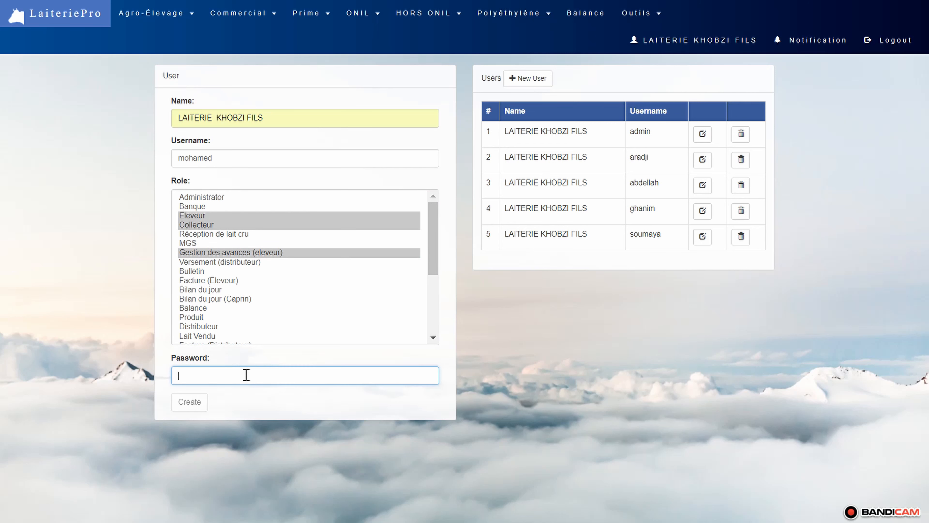
text(1)
click(190, 402)
- Log out and log in with the new user's username and password in Bovin mode
click(889, 40)
click(514, 163)
text(m)
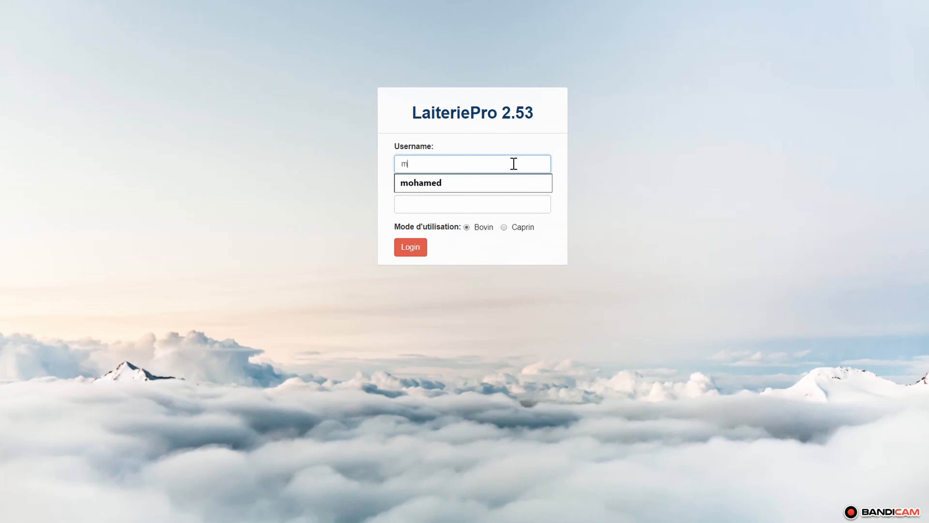
text(ohamed)
key(Tab)
text(*)
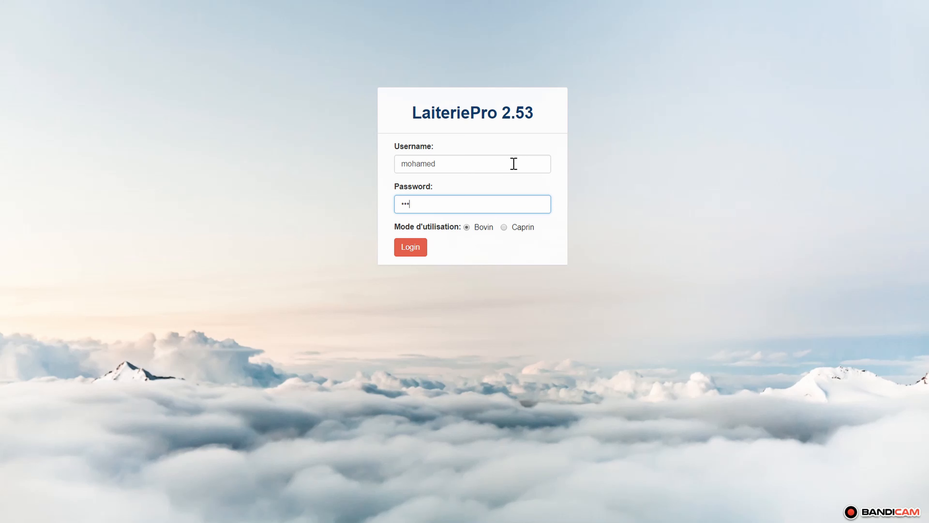
text(*)
key(Tab)
key(Tab)
key(Return)
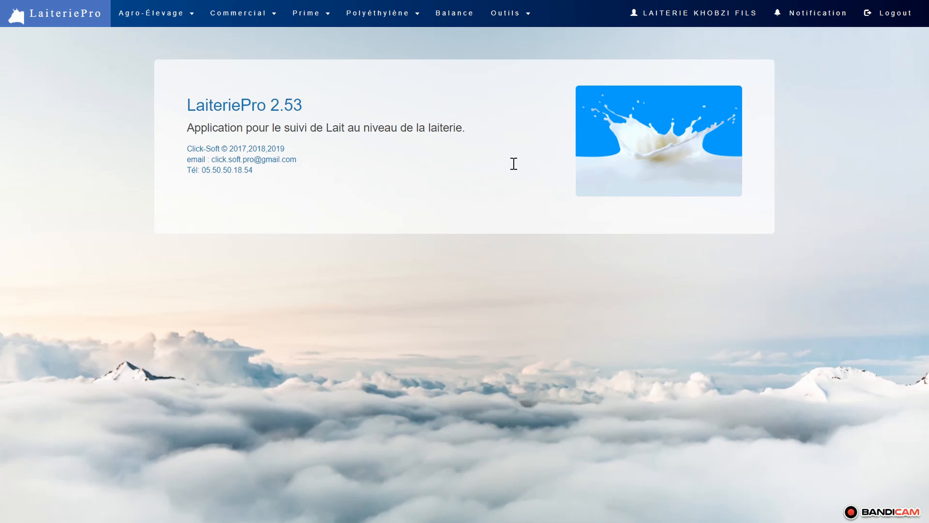
- Check the new user's access to the Collecteur, Eleveur, Gestion des avances and Bulletin & Facture pages
click(182, 15)
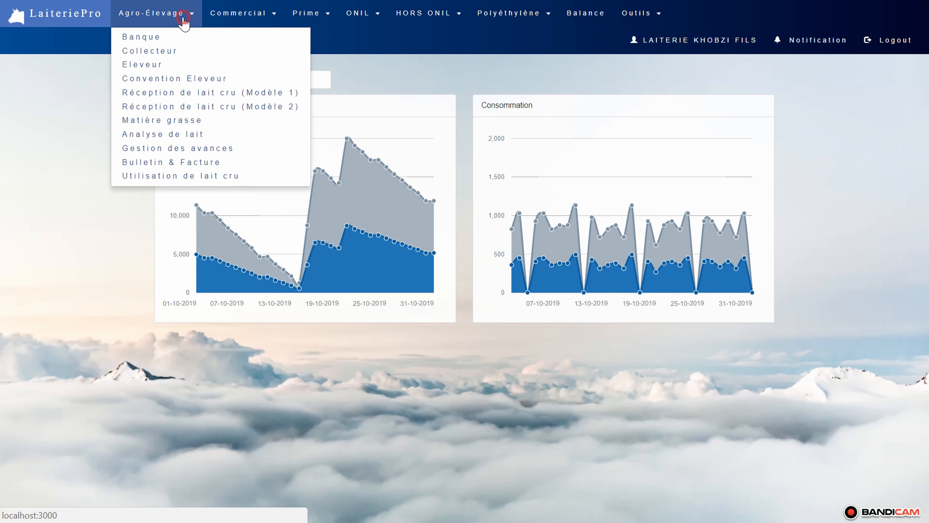
click(162, 51)
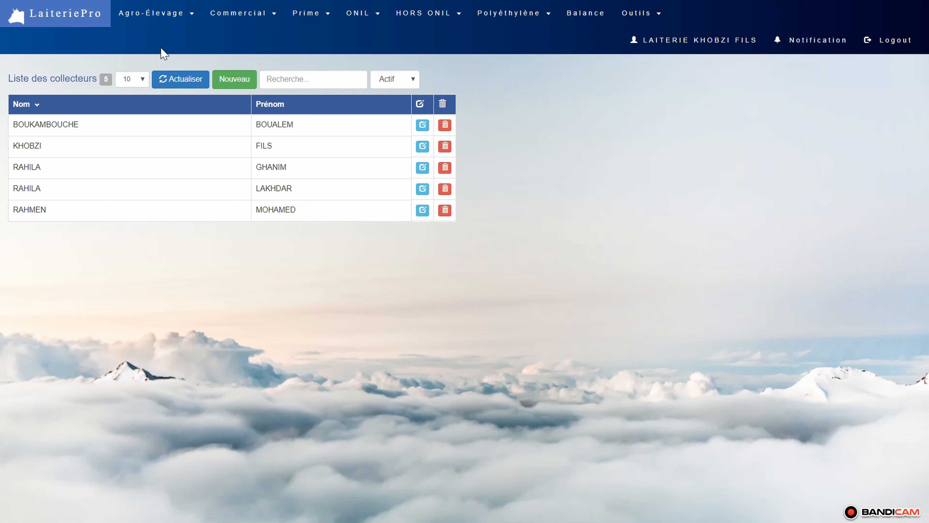
click(162, 21)
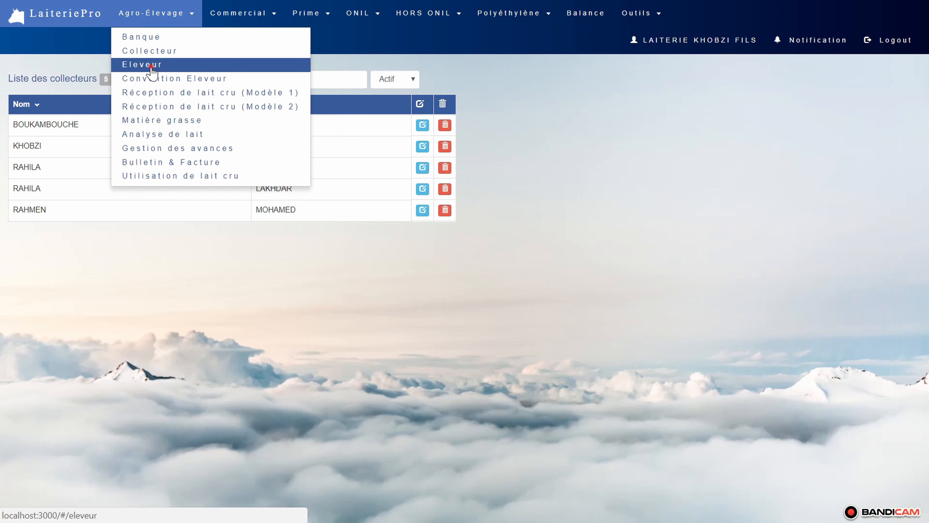
click(150, 66)
click(166, 14)
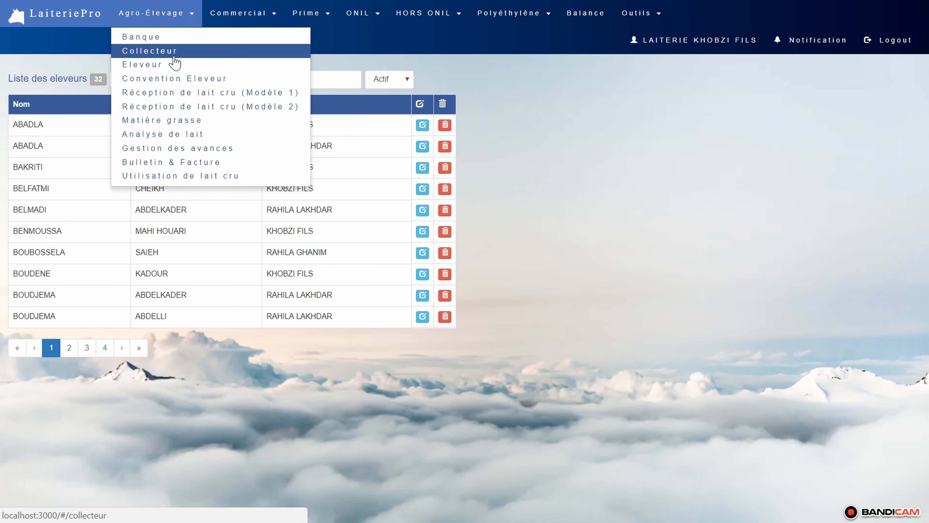
click(182, 149)
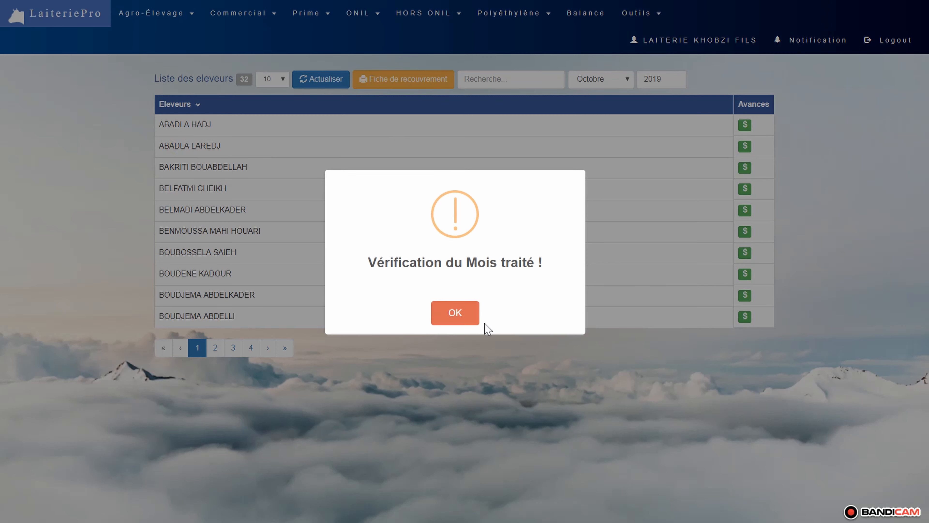
click(457, 313)
click(456, 313)
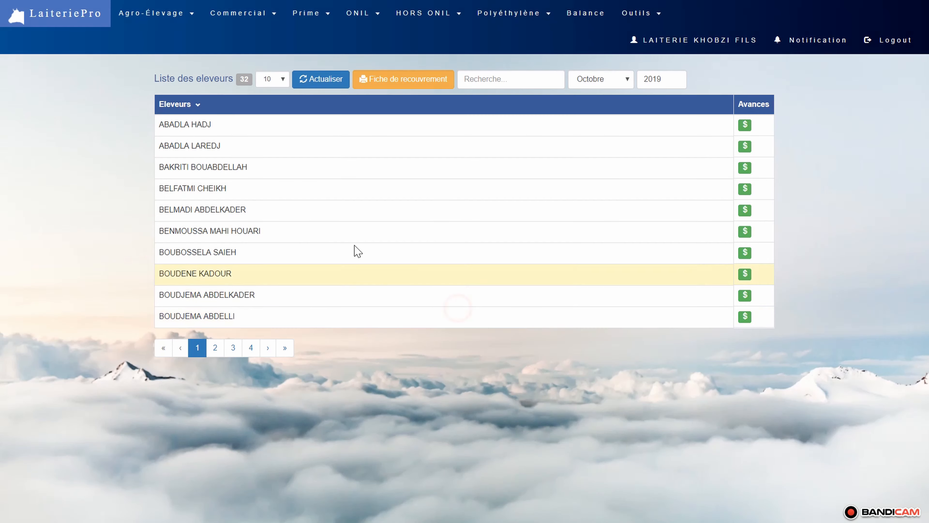
click(143, 11)
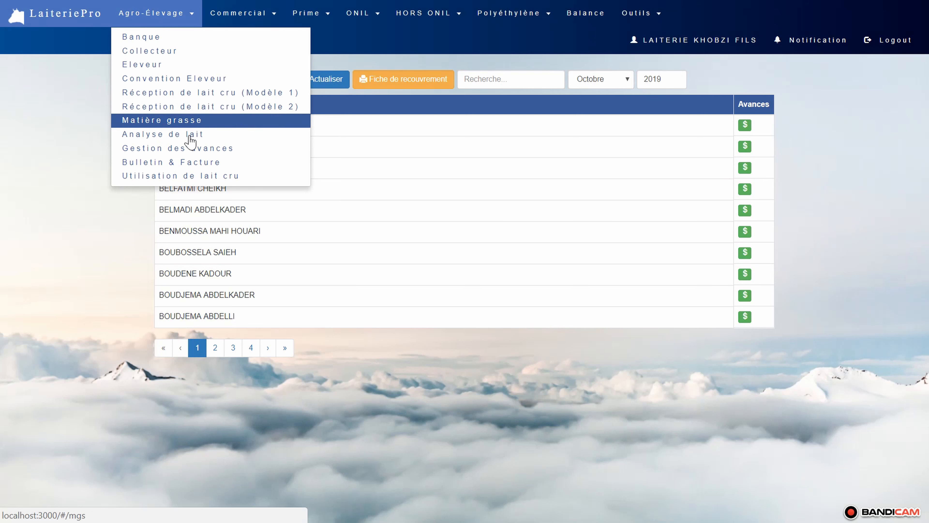
click(197, 163)
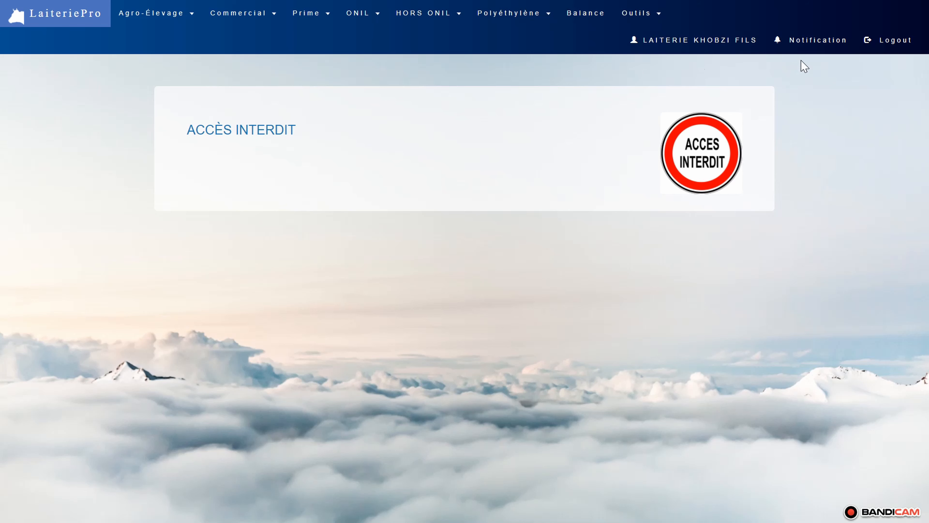
- Log out of the restricted account and log in as admin in Bovin mode, entering the account password
click(889, 40)
click(451, 164)
text(a)
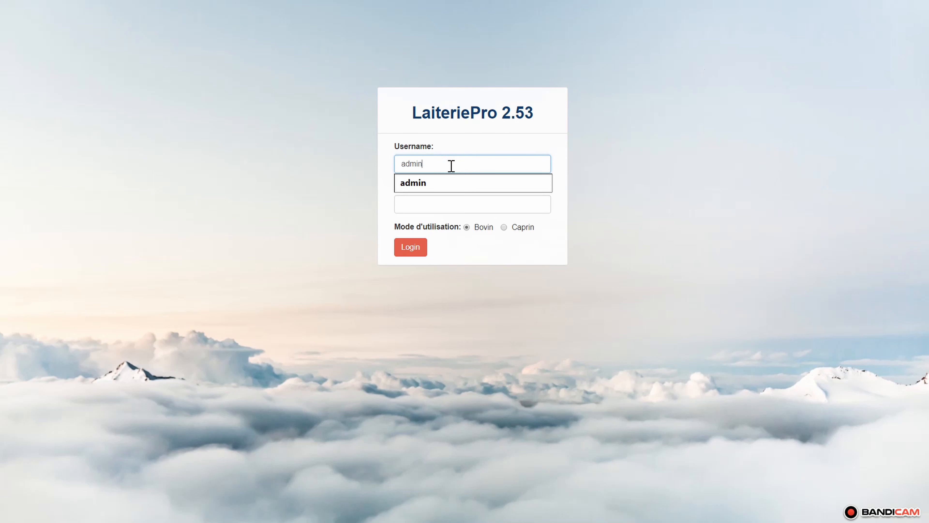
text(dmin)
key(Tab)
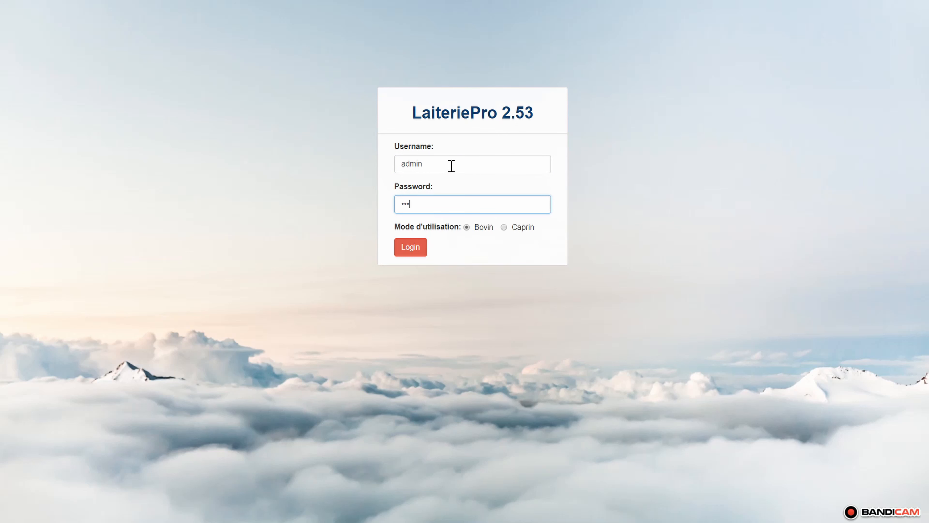
key(Tab)
key(Tab)
key(Return)
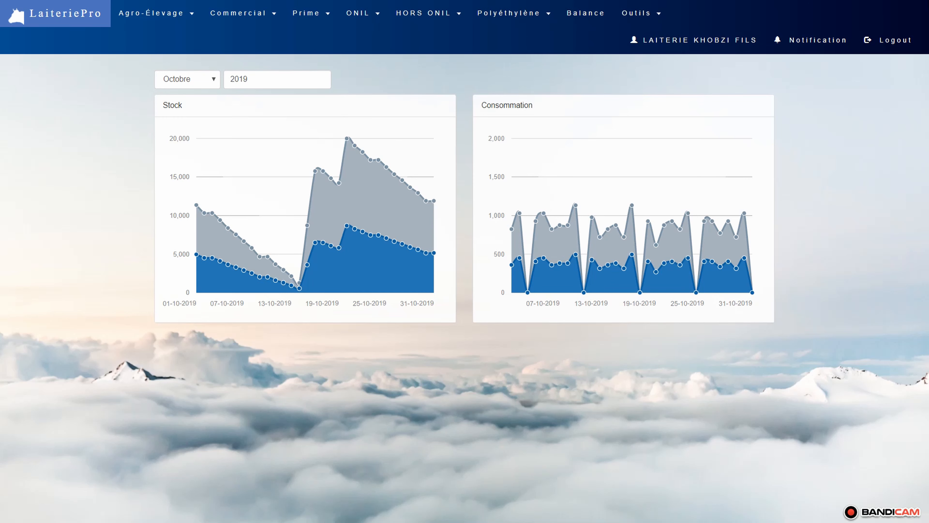
- Open the À propos page and examine the internet and local network addresses for accessing the application
click(639, 13)
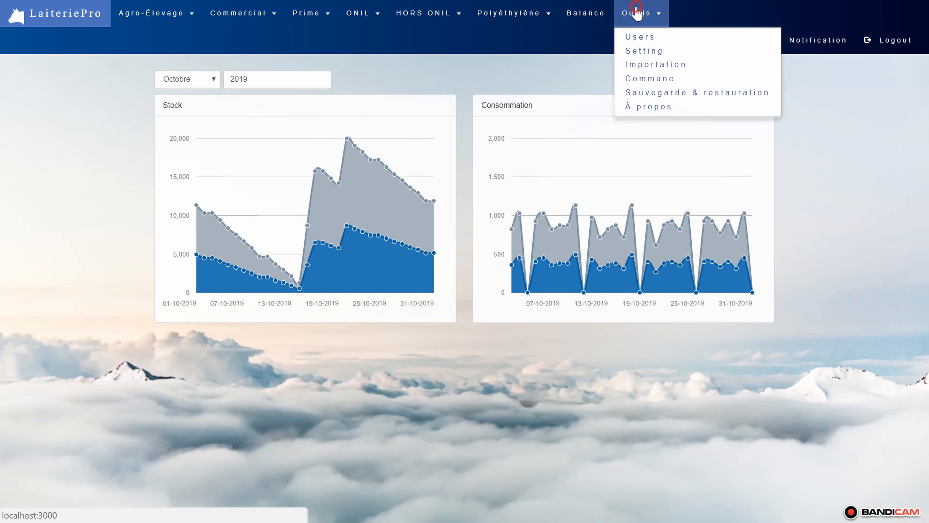
click(639, 110)
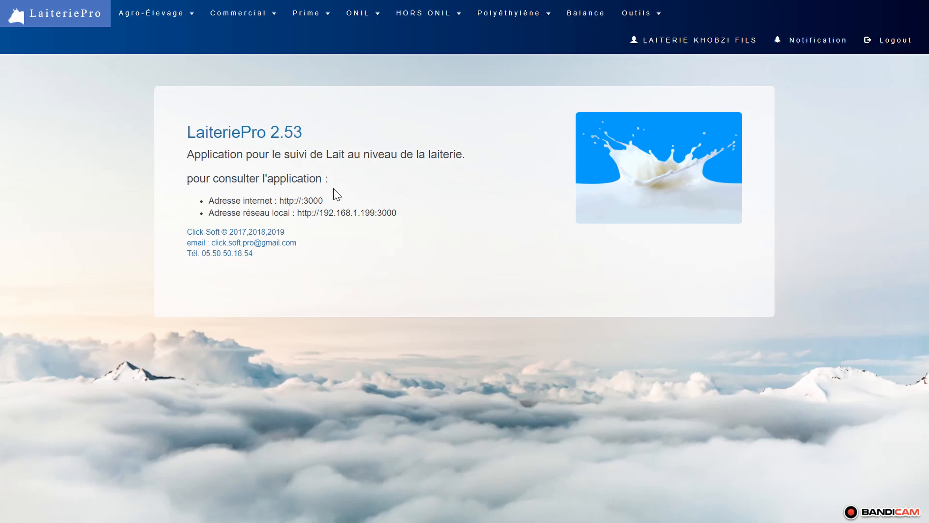
double_click(323, 200)
drag(296, 198, 203, 202)
drag(397, 213, 204, 219)
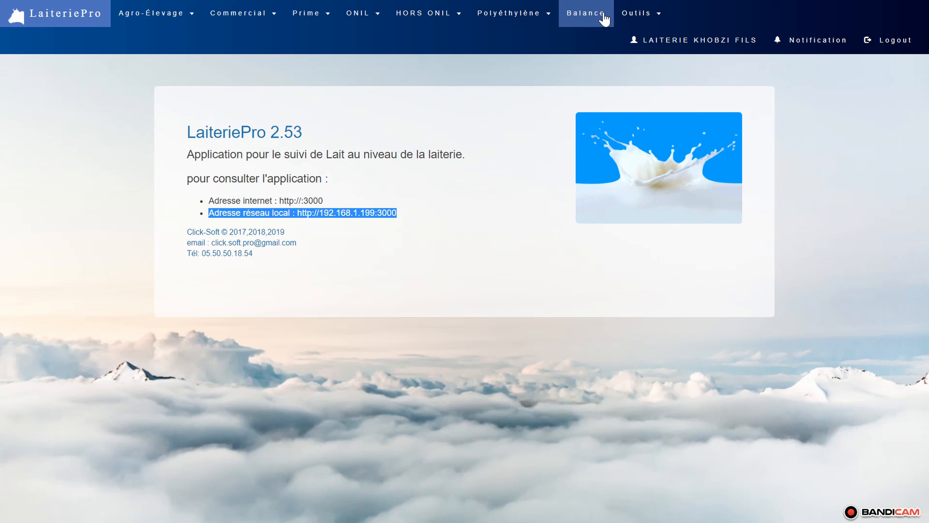
- Open the Sauvegarde & restauration page for Google Drive backups
click(634, 14)
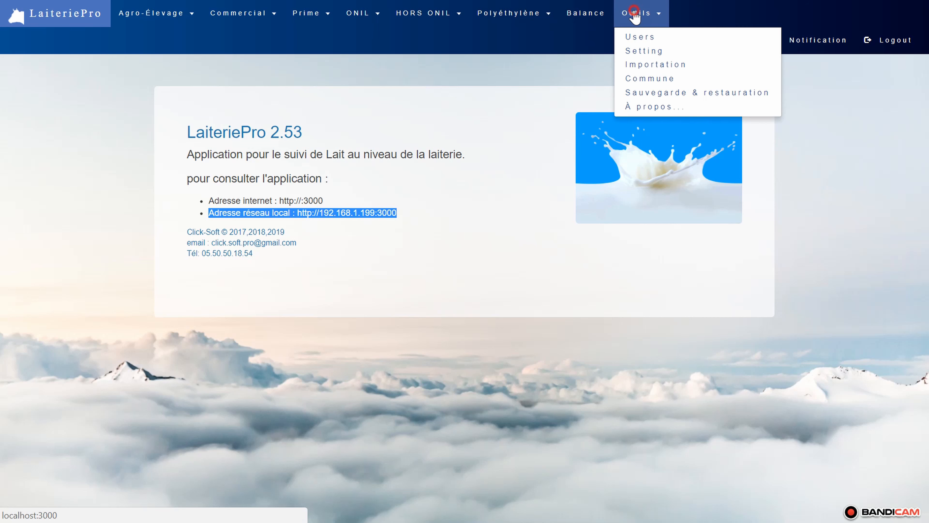
click(701, 97)
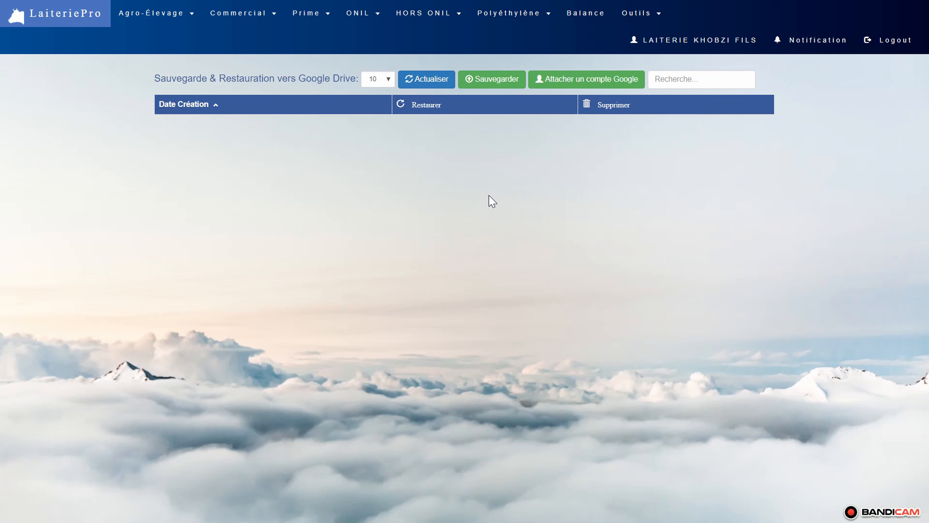